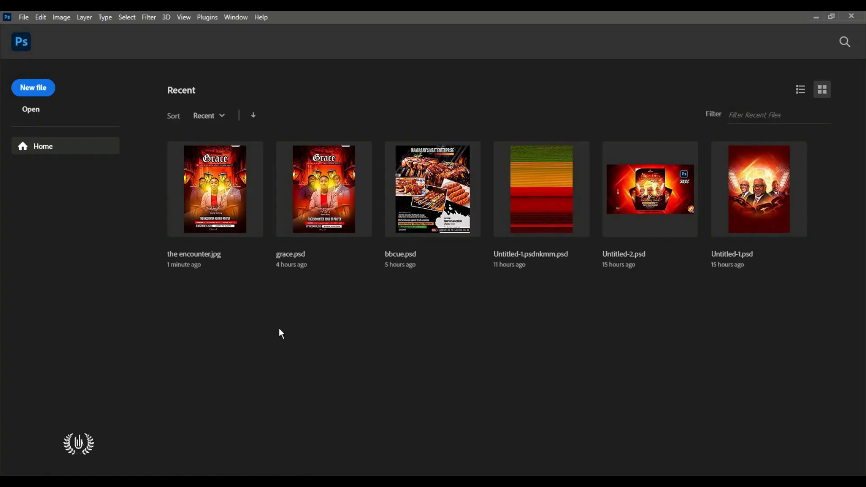
Create a new 5 × 7 inch, 300 ppi document (1500 × 2100 px) using inches
left_click(23, 17)
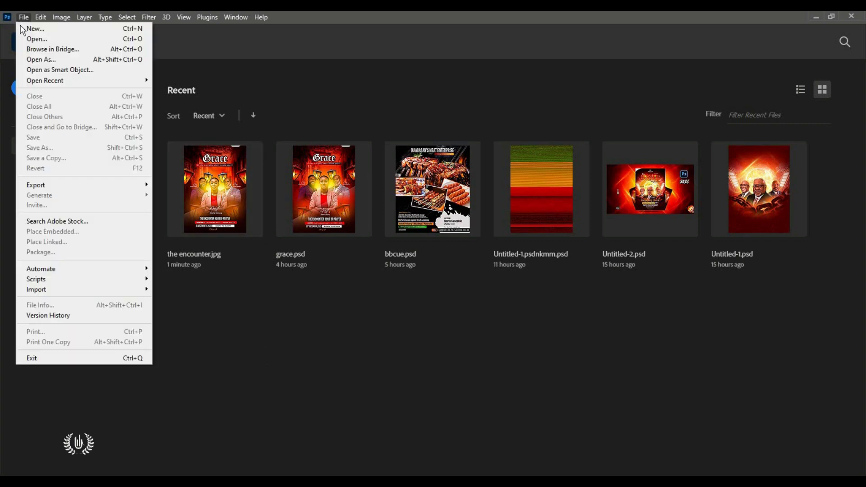
left_click(70, 32)
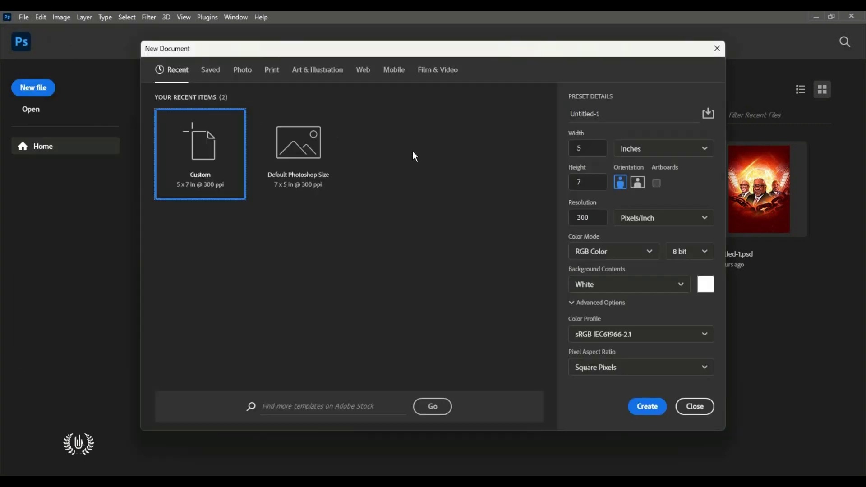
left_click(645, 152)
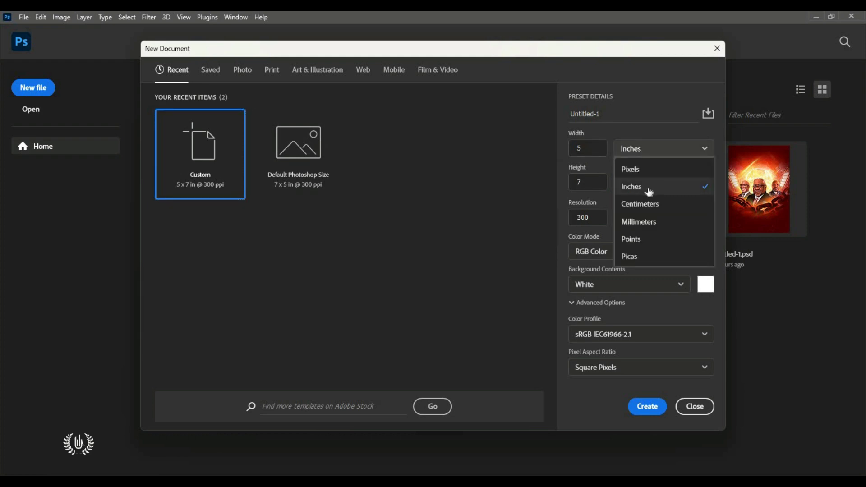
left_click(590, 148)
key("shift+Tab")
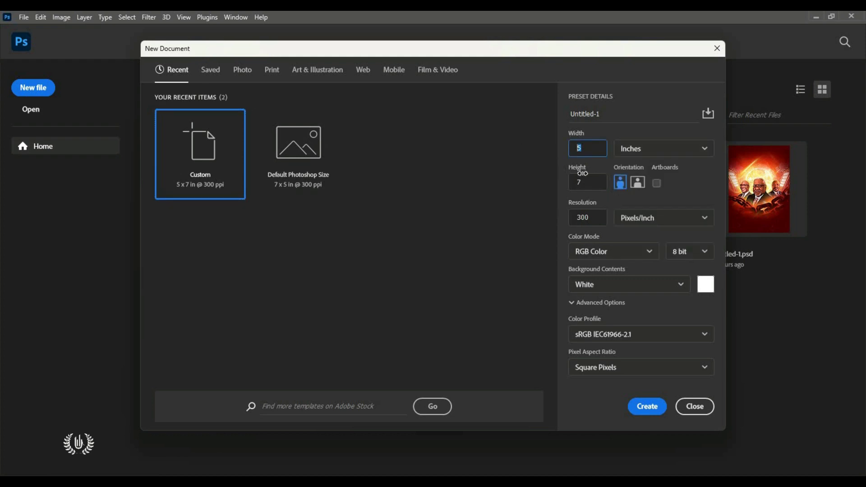
key("Tab")
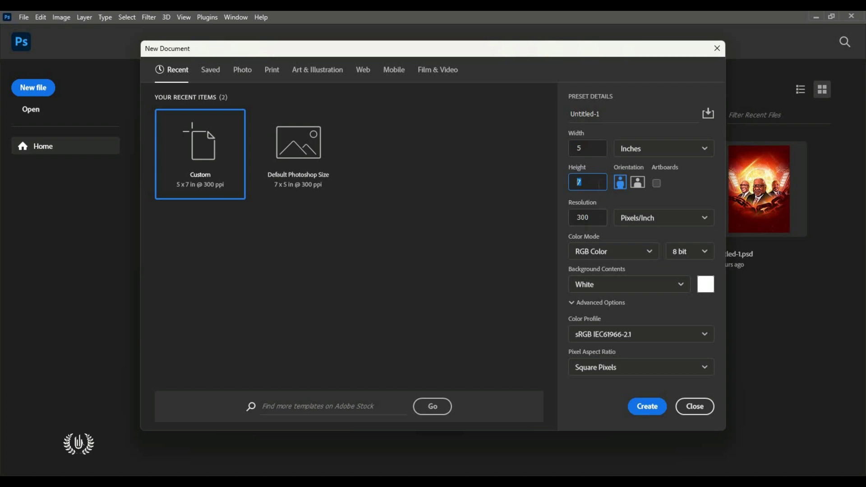
left_click(600, 185)
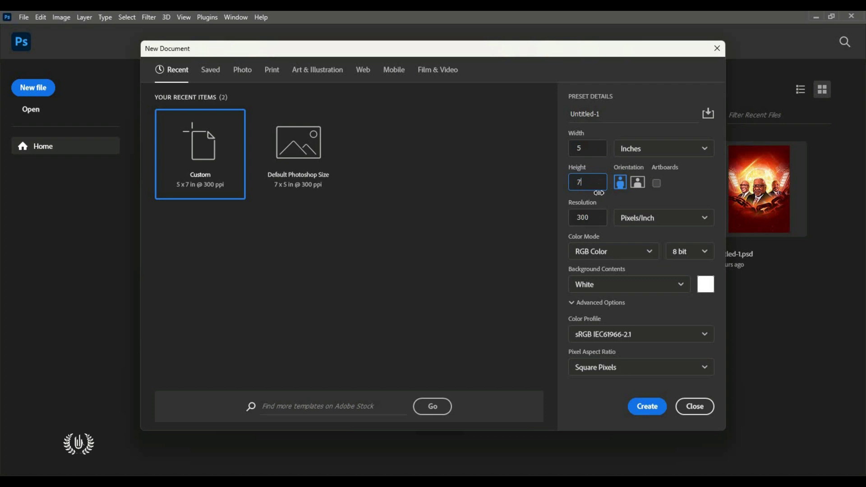
left_click(646, 406)
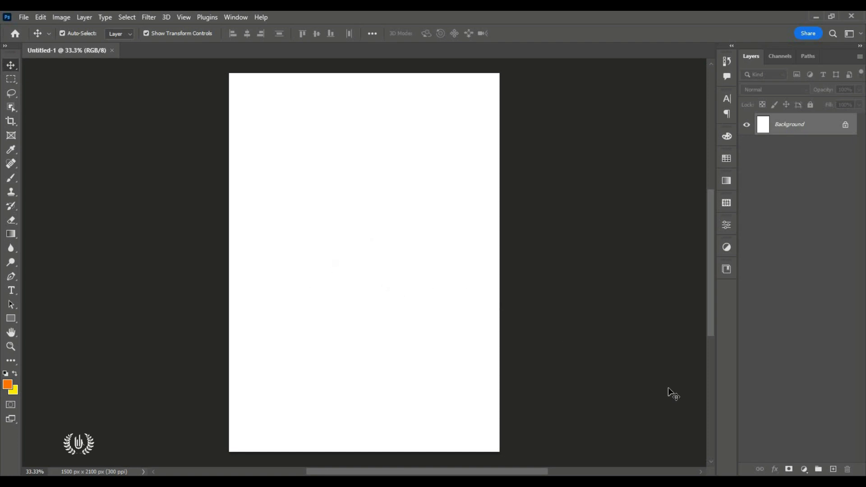
Add a radial Gradient Fill layer using the orange-to-dark-red preset
left_click(804, 470)
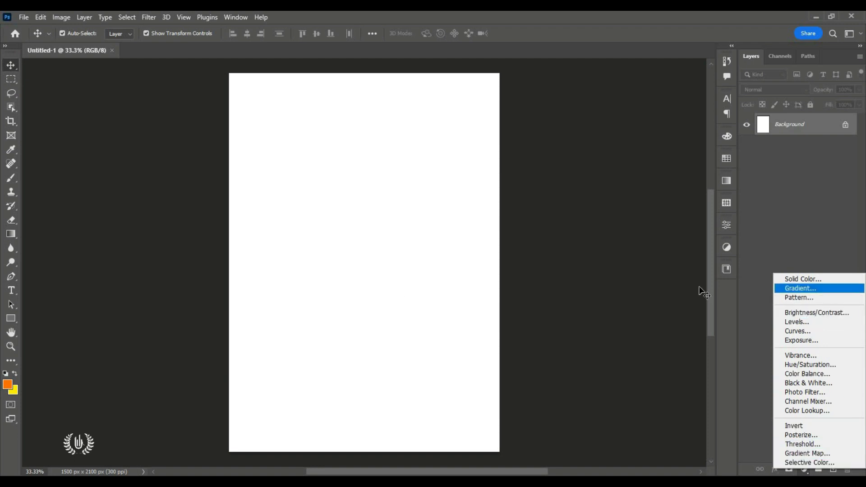
left_click(802, 288)
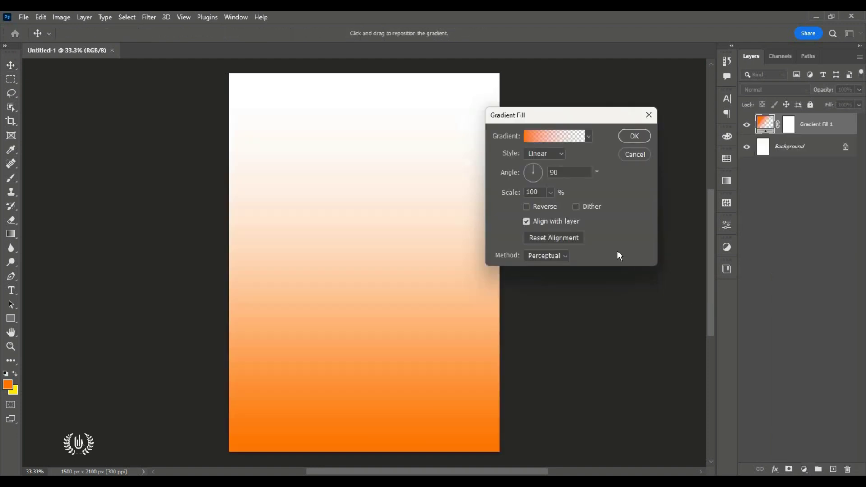
left_click(545, 157)
left_click(543, 162)
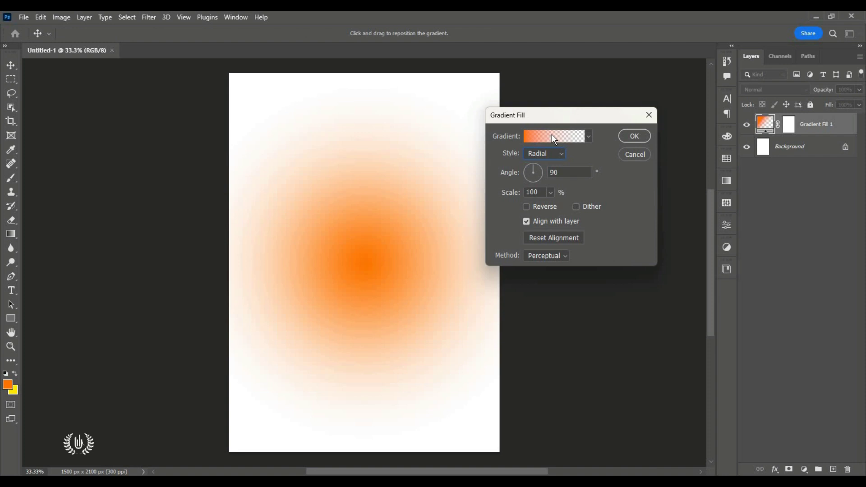
left_click(555, 136)
scroll(532, 162, "down", 10)
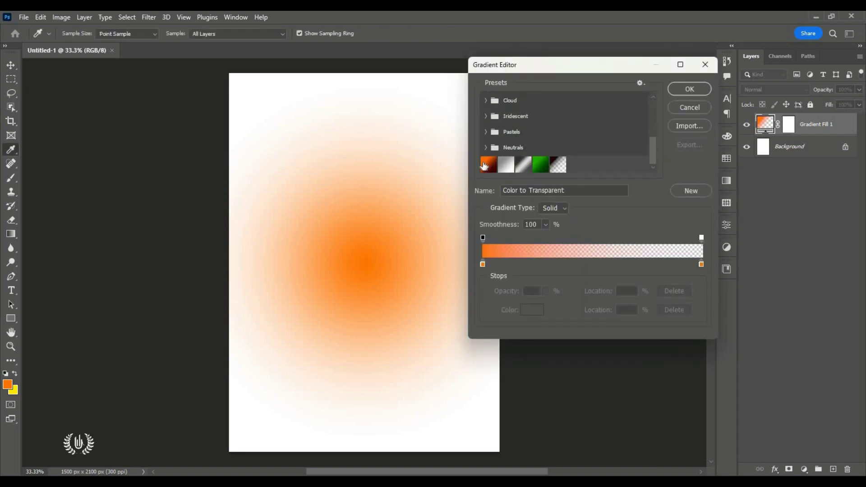
left_click(484, 166)
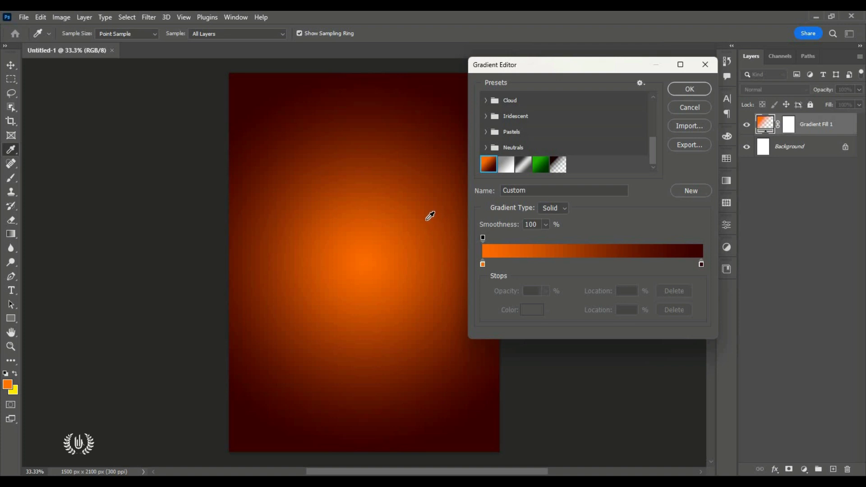
left_click(694, 91)
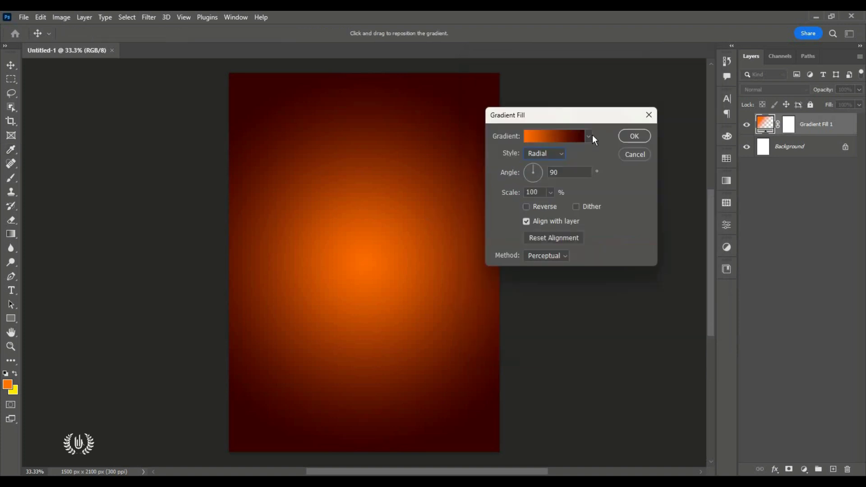
left_click(629, 136)
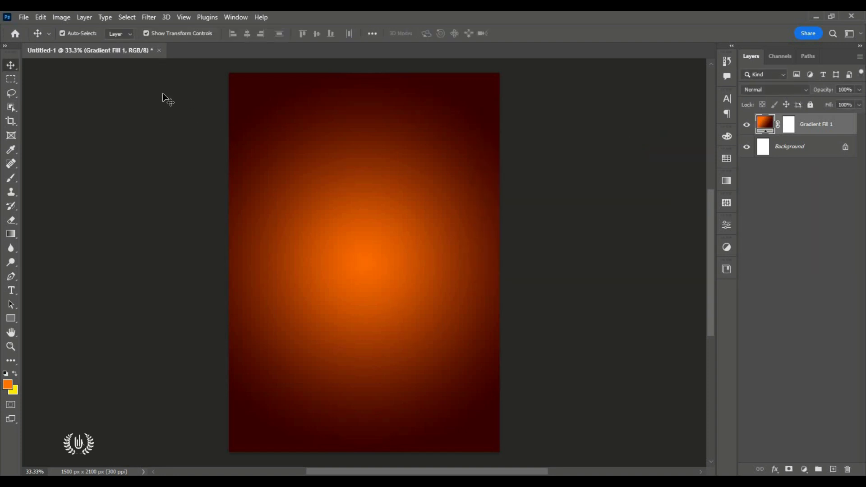
Stretch the Paper texture layer out to the left and right canvas edges
key("ctrl+t")
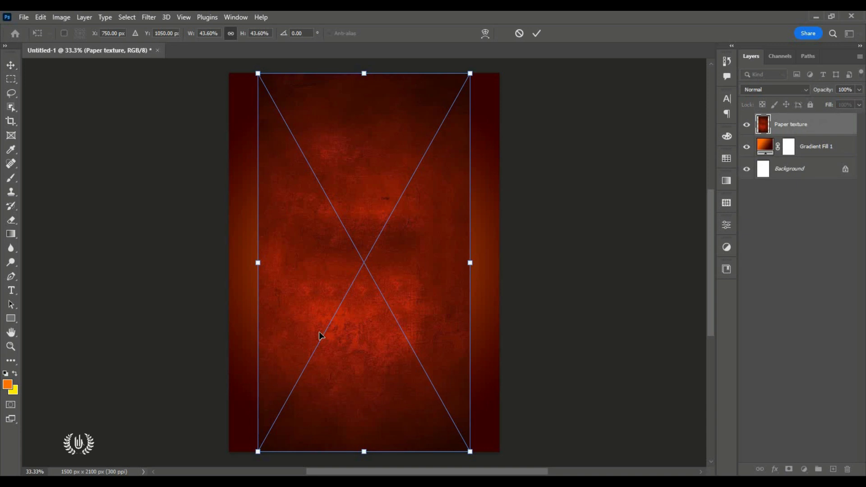
left_click_drag(476, 264, 515, 263)
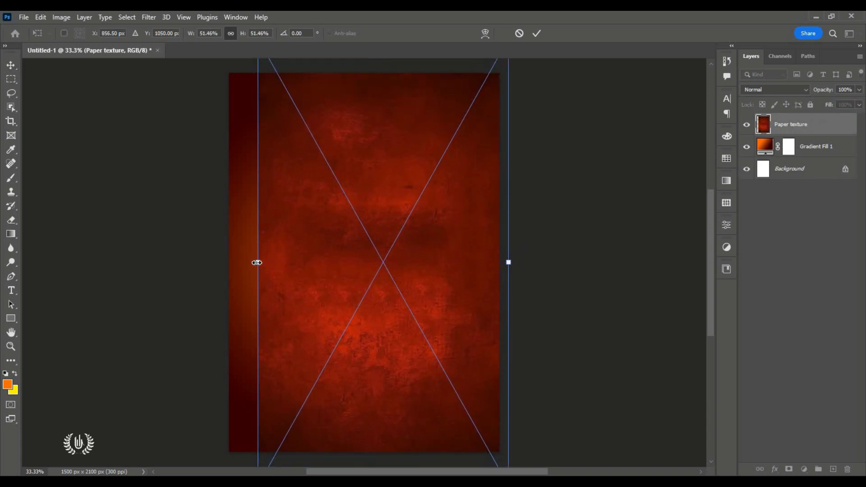
left_click_drag(254, 258, 294, 252)
left_click(538, 35)
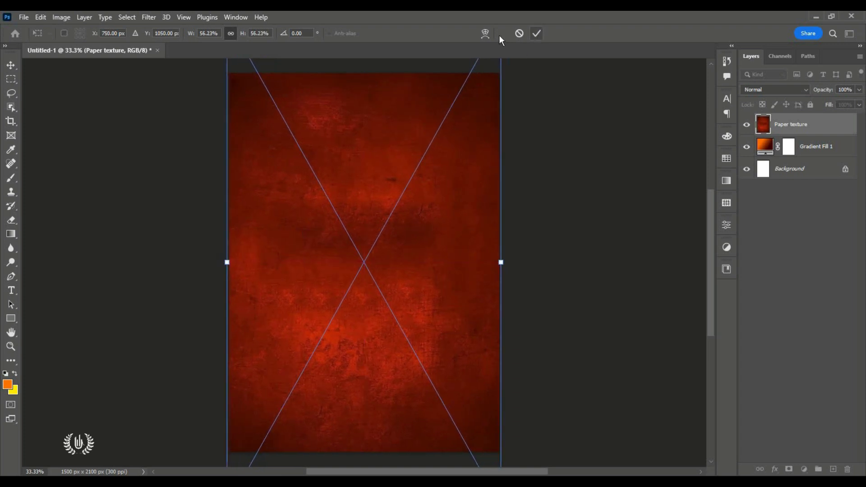
Set the Paper texture layer's blend mode to Soft Light
left_click(800, 90)
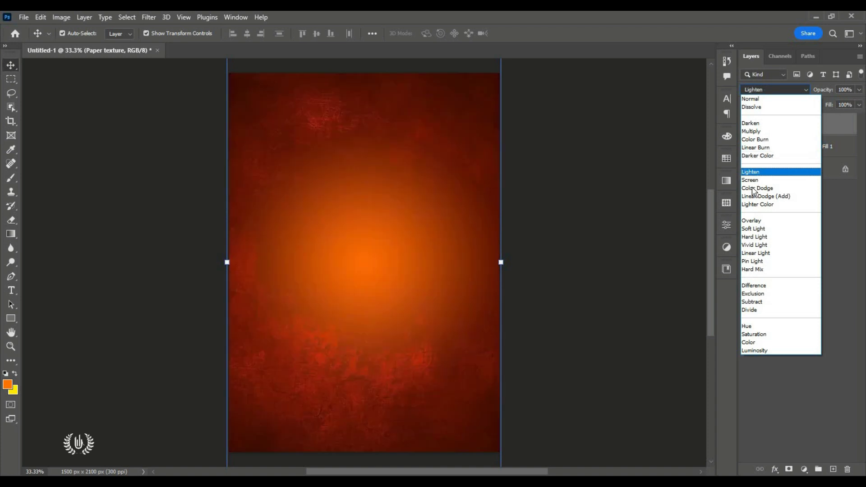
left_click(754, 229)
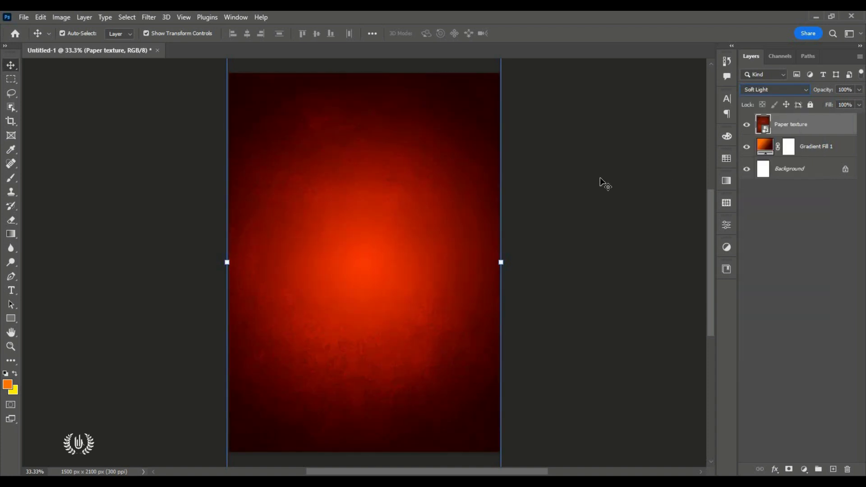
left_click(150, 18)
Apply a Gaussian Blur smart filter of about 5.4 px to the Paper texture layer
mouse_move(196, 157)
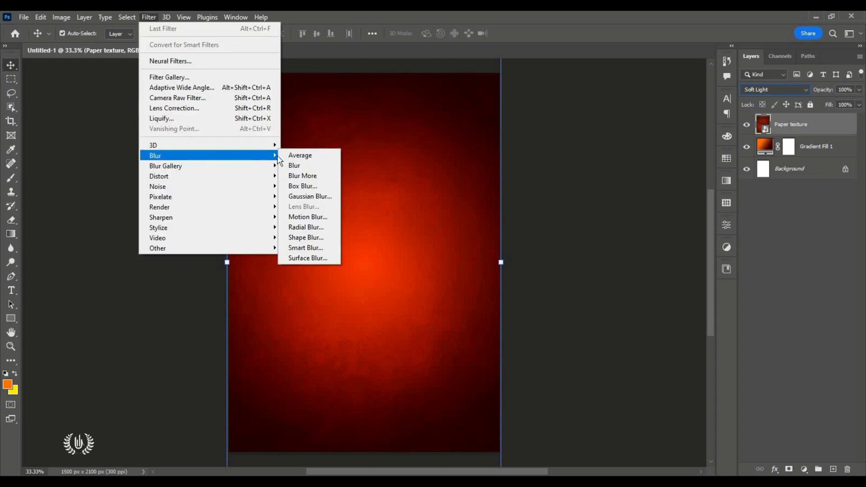
left_click(312, 195)
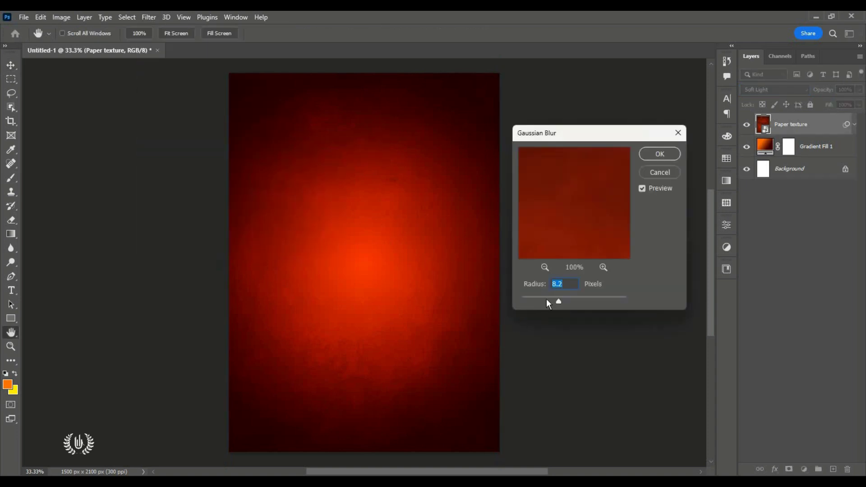
left_click_drag(555, 302, 551, 301)
left_click(660, 154)
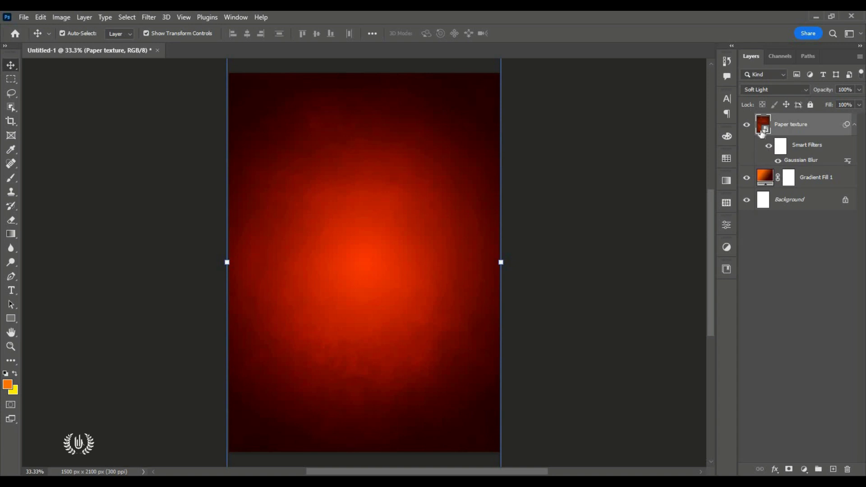
left_click(746, 124)
left_click(747, 124)
left_click(527, 177)
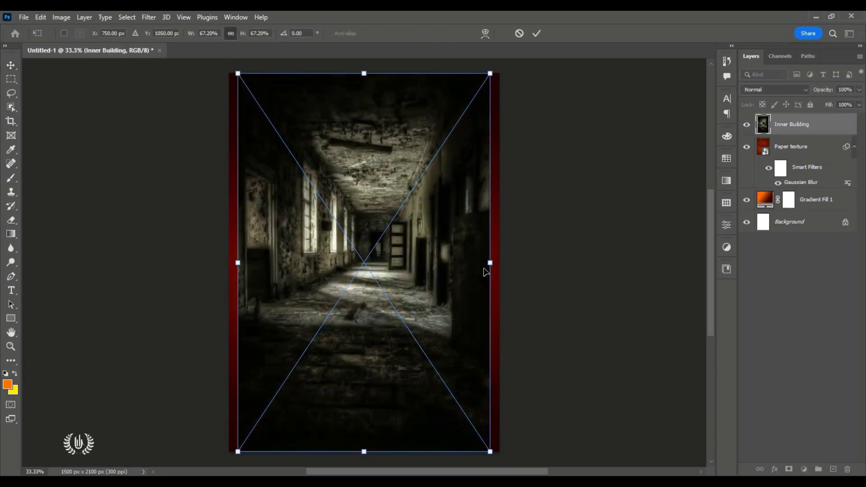
Scale the Inner Building corridor photo up, tilt it slightly and move it up the canvas
mouse_move(491, 263)
left_mouse_down()
mouse_move(517, 263)
mouse_move(502, 263)
left_mouse_up()
left_click_drag(232, 261, 229, 261)
left_click_drag(502, 263, 519, 280)
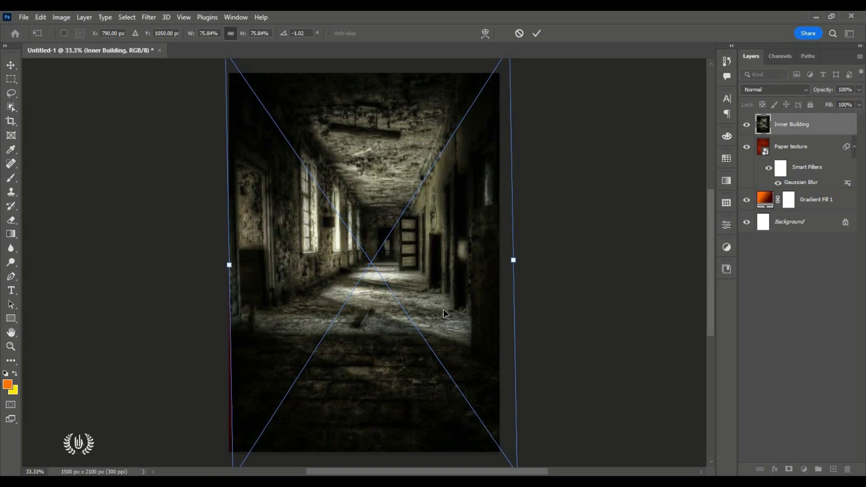
left_click_drag(419, 304, 385, 256)
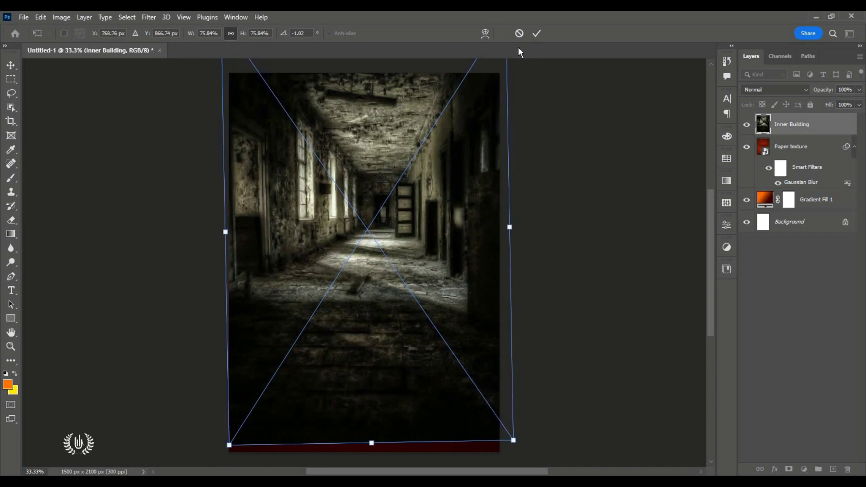
left_click(537, 33)
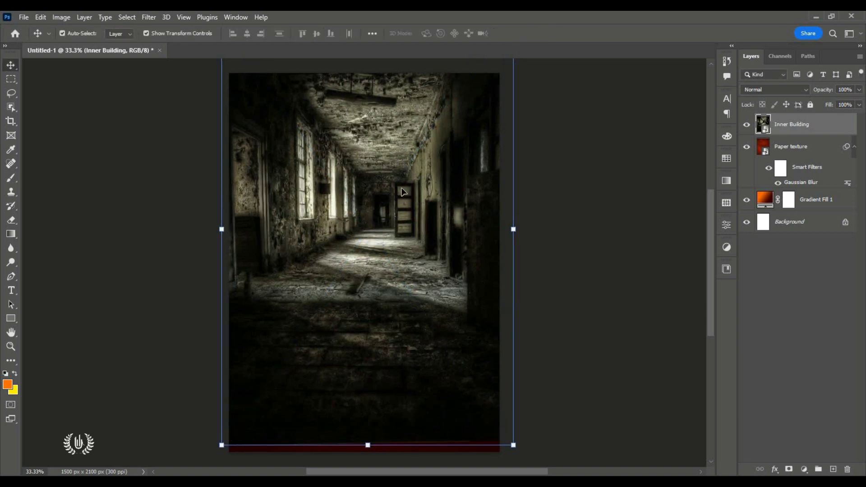
Nudge the corridor photo slightly left and blend it in Luminosity mode
mouse_move(400, 194)
left_mouse_down()
mouse_move(415, 180)
mouse_move(387, 199)
left_mouse_up()
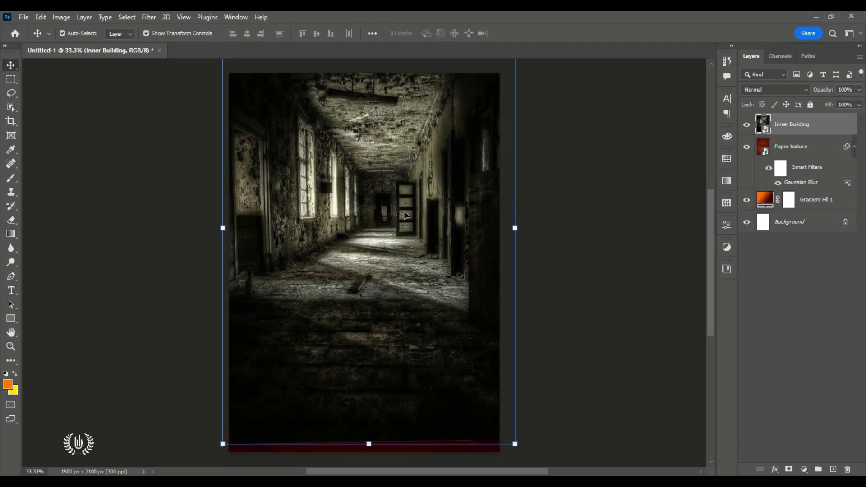
left_click(772, 89)
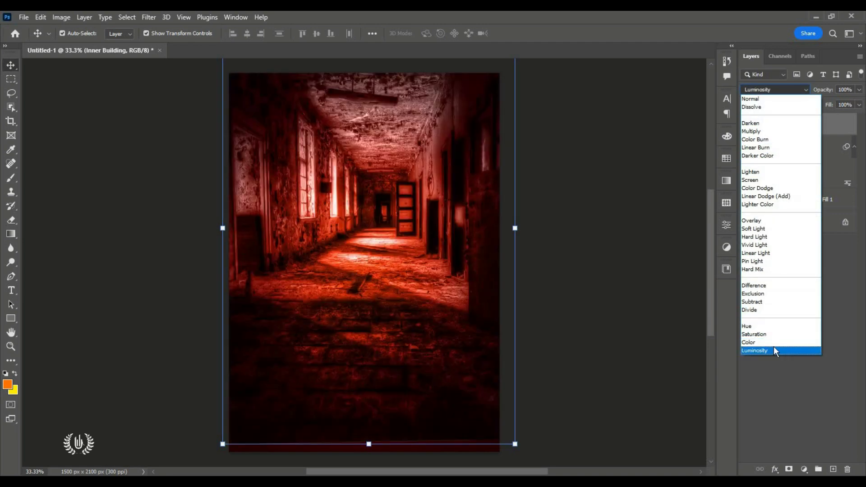
left_click(775, 351)
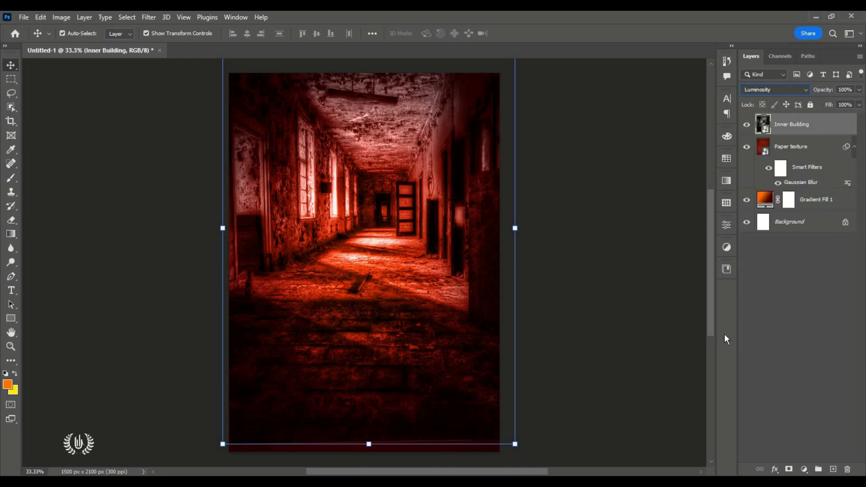
Mask out the lower corridor on the Inner Building layer with a soft black brush
left_click(791, 470)
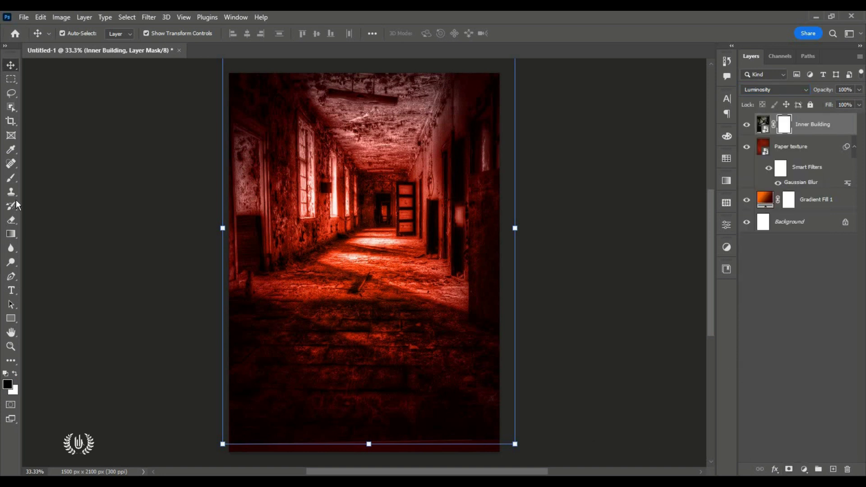
left_click(11, 182)
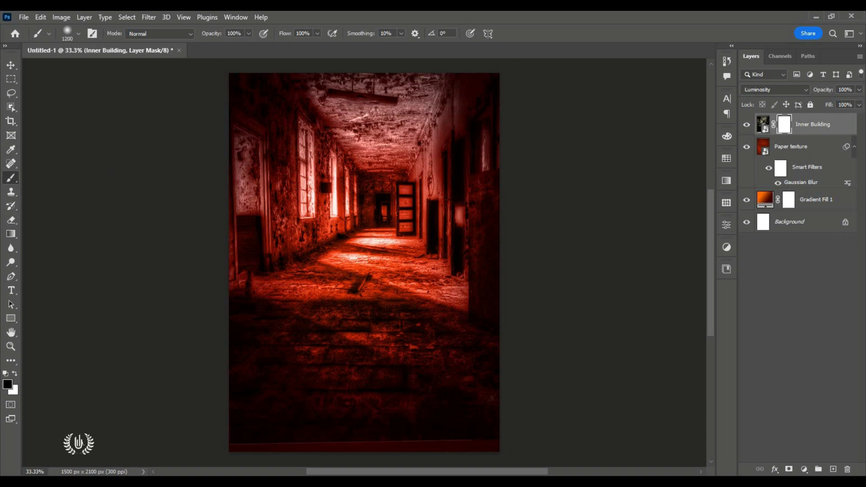
mouse_move(497, 361)
left_mouse_down()
mouse_move(266, 356)
mouse_move(429, 348)
left_mouse_up()
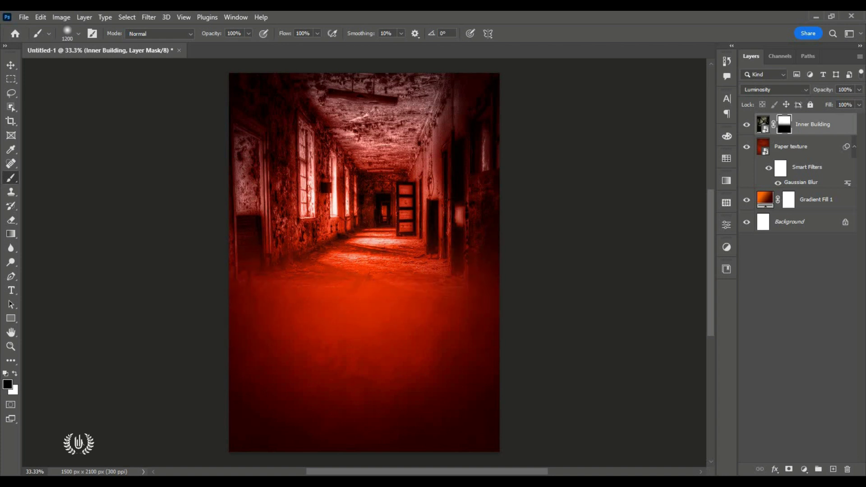
left_click(11, 66)
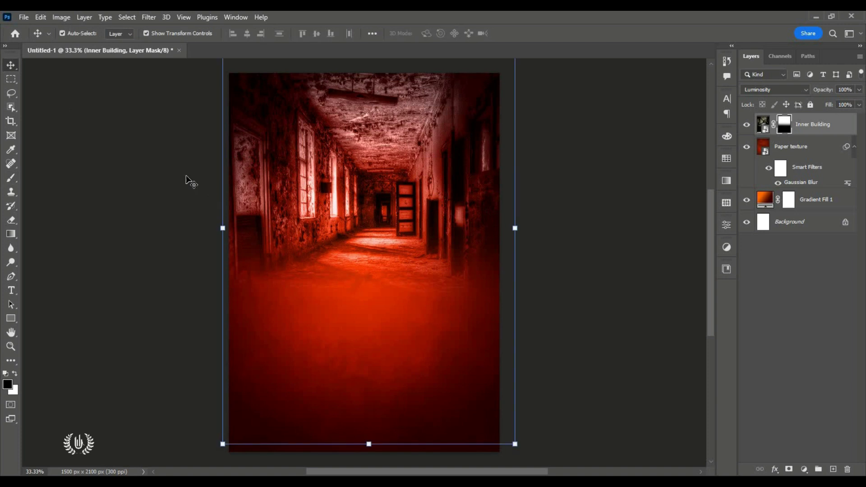
left_click(165, 172)
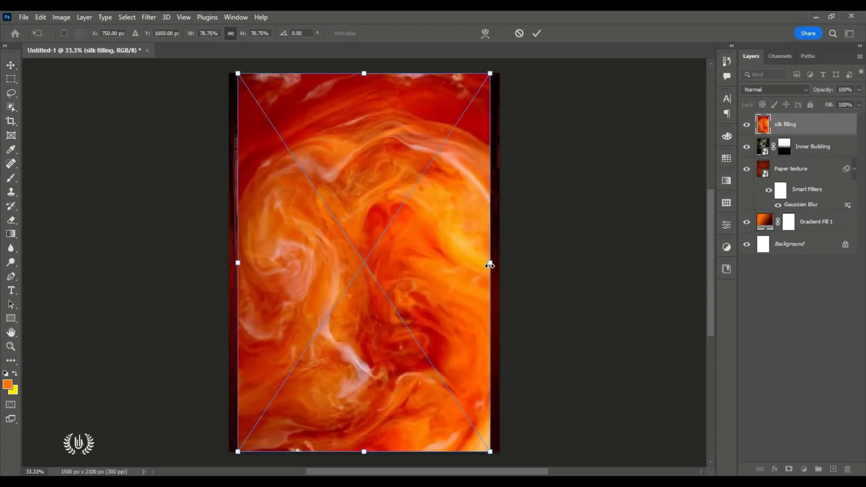
Widen the silk filling texture to both canvas edges and blend it in Multiply mode
left_click_drag(490, 266, 507, 264)
left_click_drag(240, 267, 225, 267)
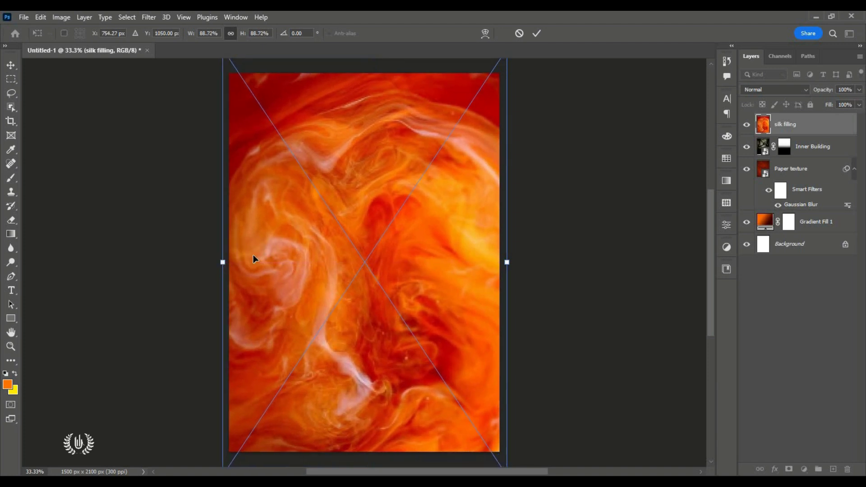
left_click(537, 33)
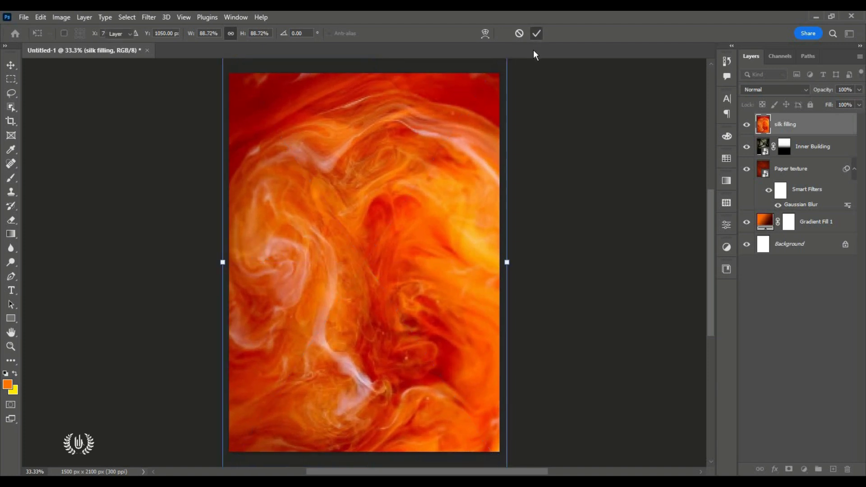
left_click(769, 90)
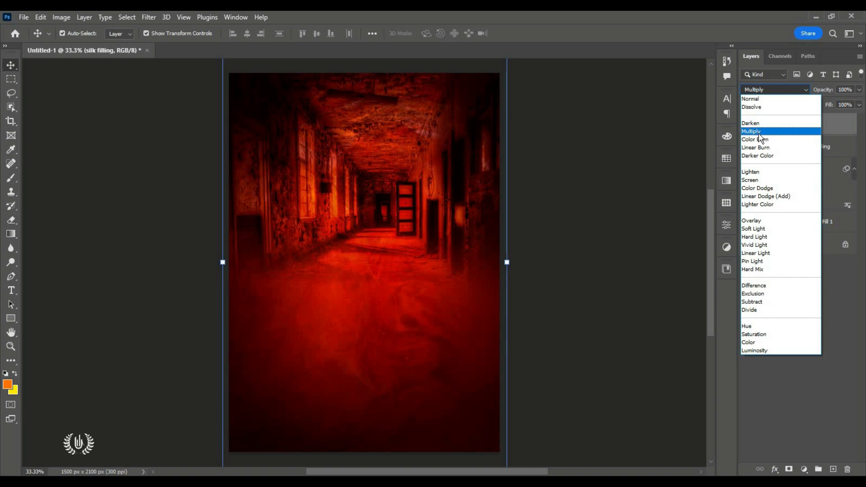
left_click(760, 134)
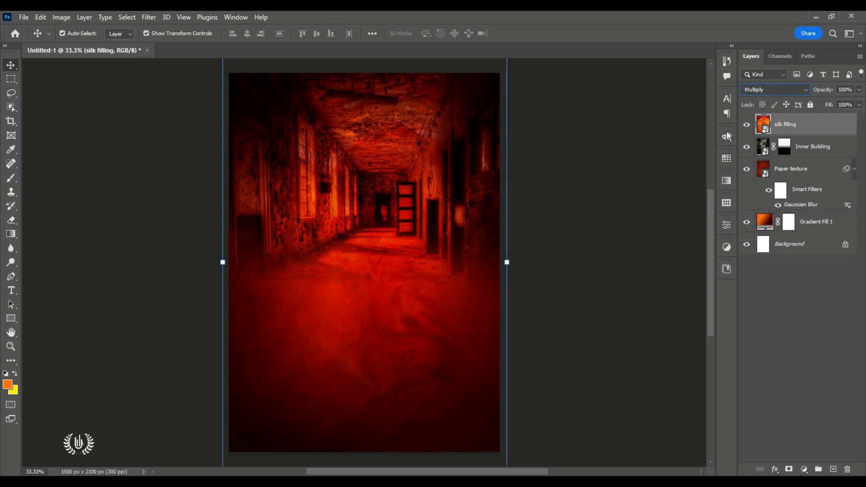
Apply a Gaussian Blur smart filter of about 13.9 px to the silk filling layer
left_click(149, 18)
mouse_move(232, 155)
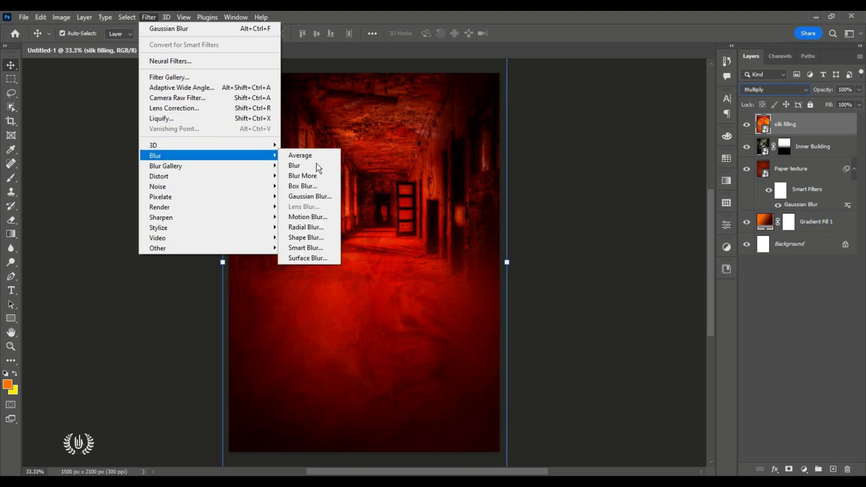
left_click(311, 197)
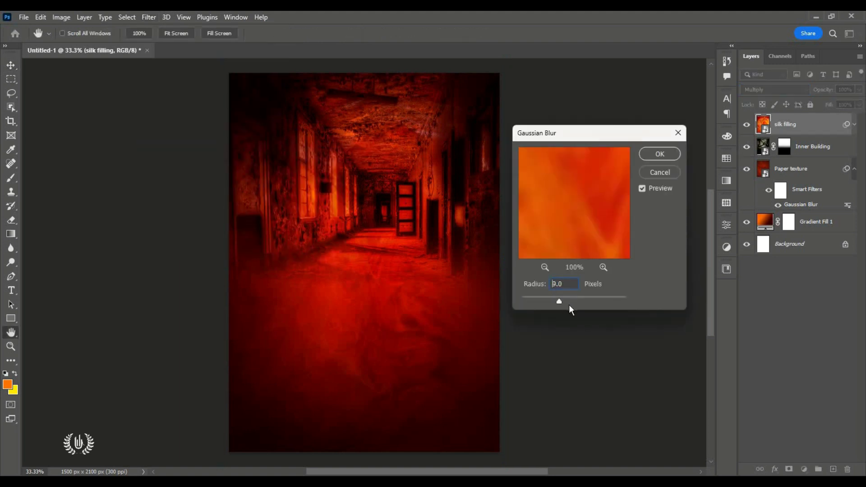
left_click(570, 305)
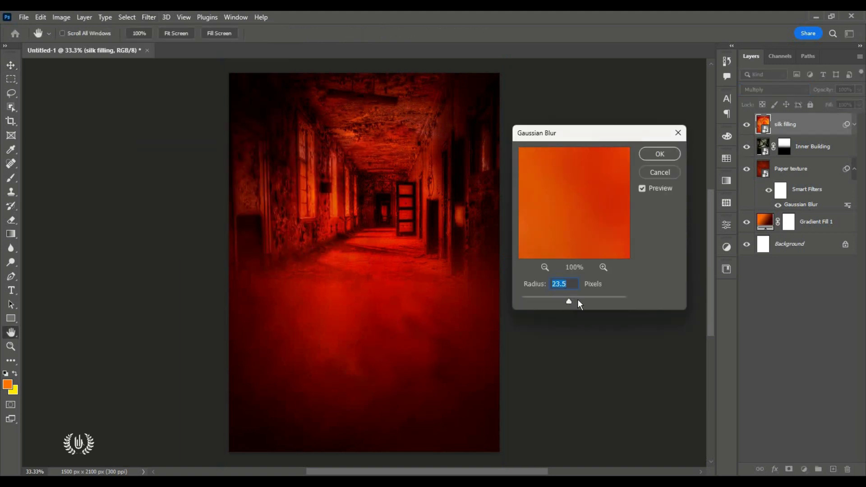
left_click(579, 300)
left_click_drag(564, 299, 565, 301)
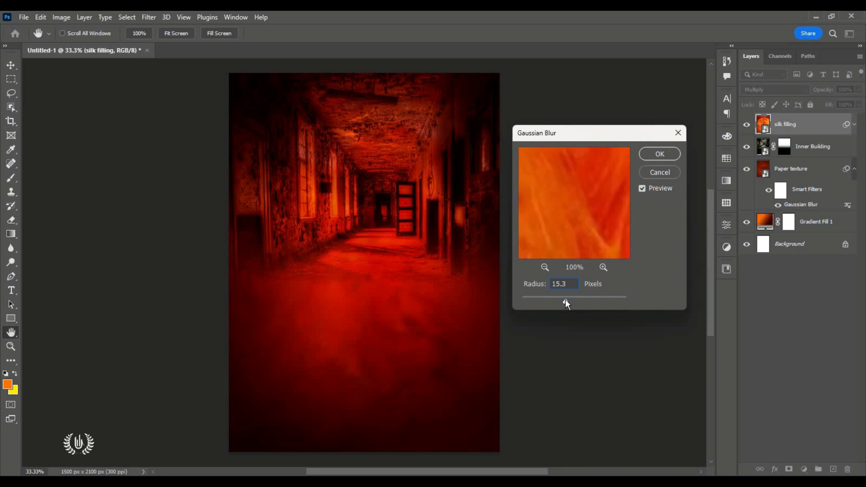
left_click(665, 155)
left_click(747, 125)
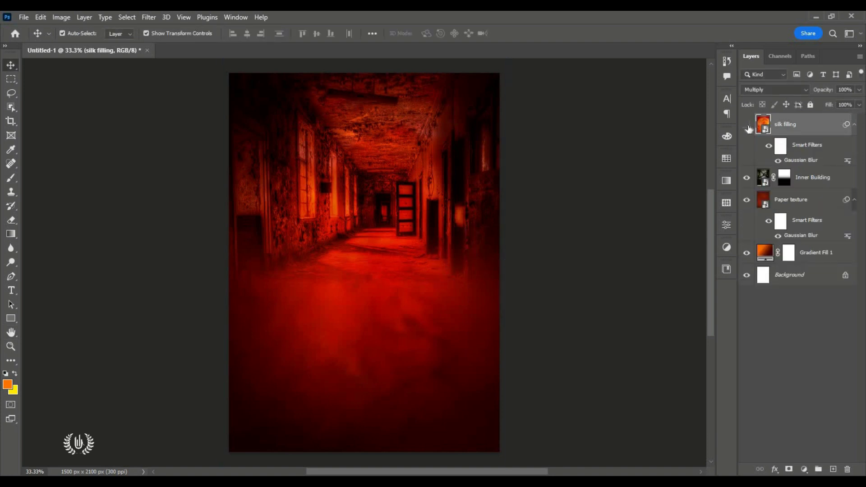
left_click(748, 126)
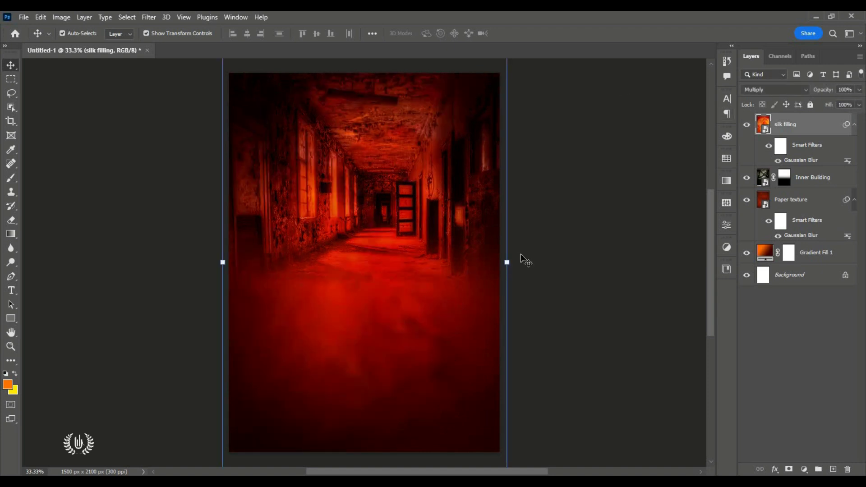
left_click(568, 253)
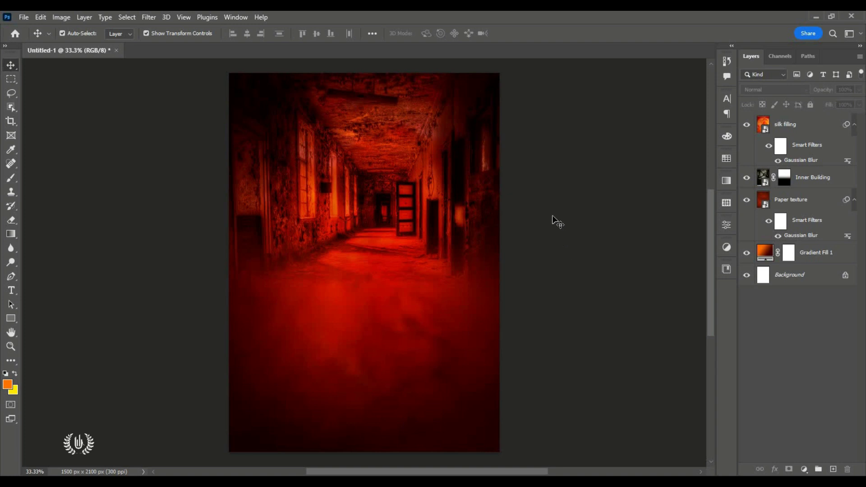
Group the silk filling through Gradient Fill 1 layers and rename the group 'background'
left_click(819, 131)
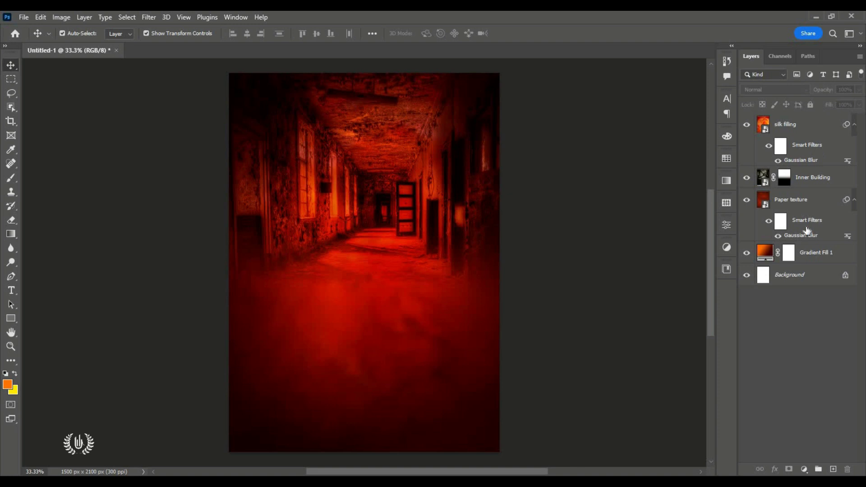
left_click(807, 262, "shift")
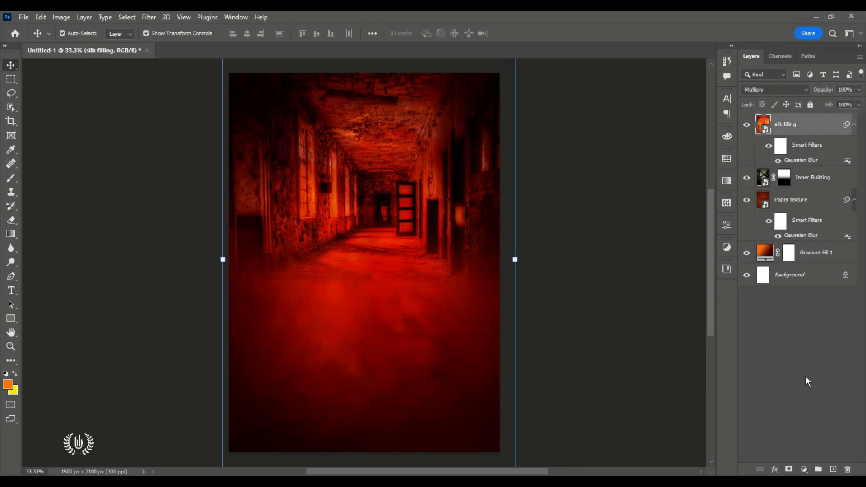
left_click(802, 471)
left_click(819, 470)
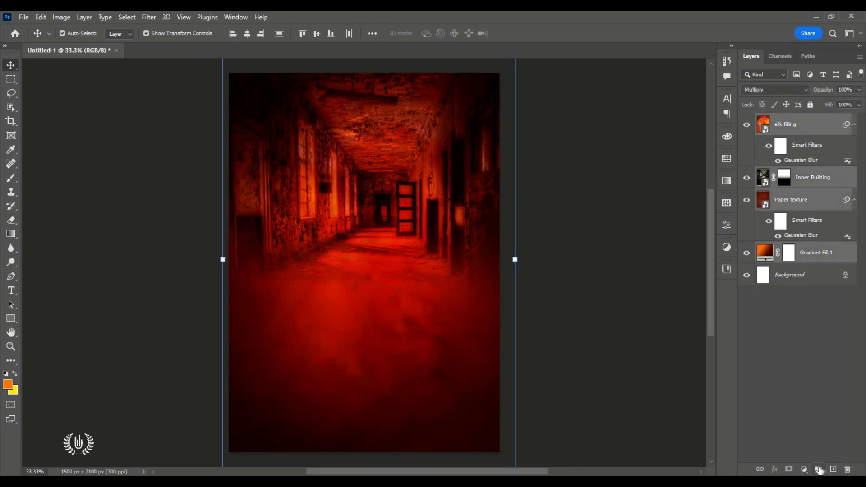
left_click(820, 470)
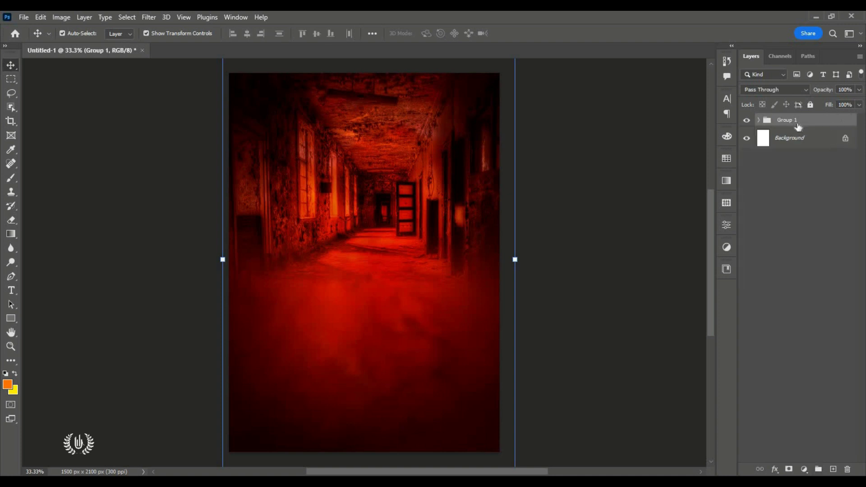
double_click(787, 121)
type("background")
Confirm the 'background' group name and place the MOG3 woman lower at 96.46% scale
key("Return")
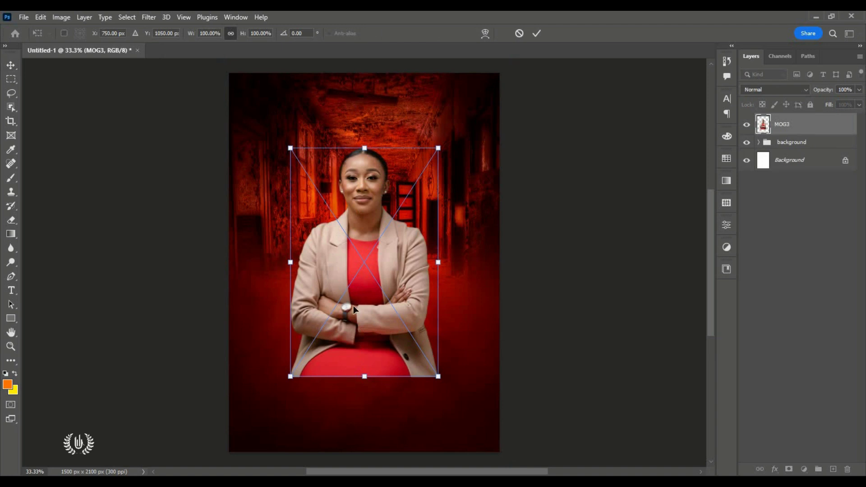
left_click_drag(354, 307, 364, 415)
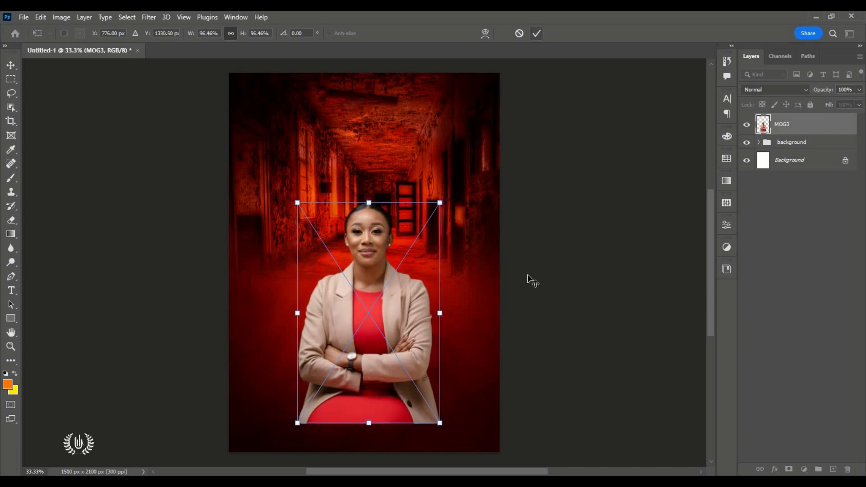
key("Return")
Mask the woman's lower body with a soft black brush so it fades into the floor
left_click(789, 469)
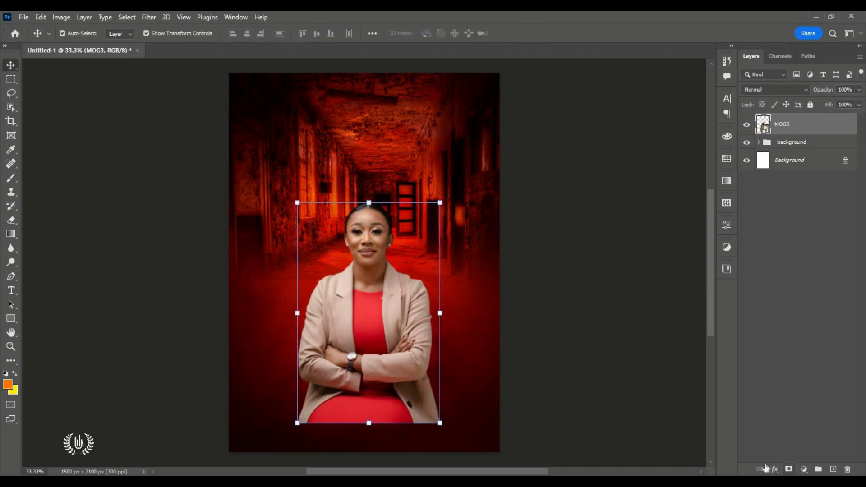
key("b")
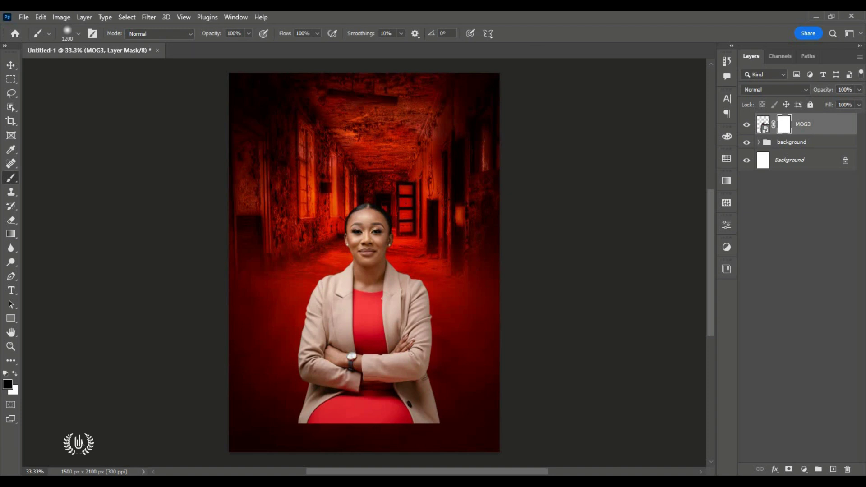
mouse_move(419, 397)
left_mouse_down()
mouse_move(325, 393)
mouse_move(321, 379)
mouse_move(407, 374)
left_mouse_up()
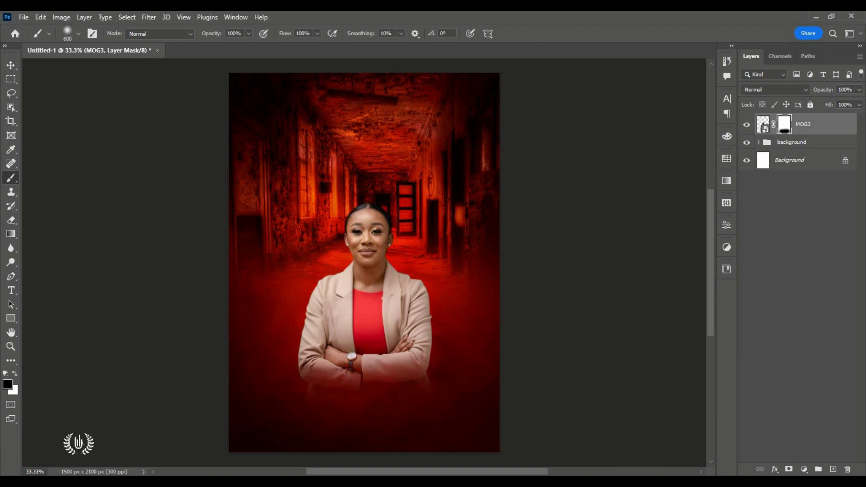
Place the checked-jacket man MOG2, slightly tilted, behind the woman's right shoulder
left_click(11, 65)
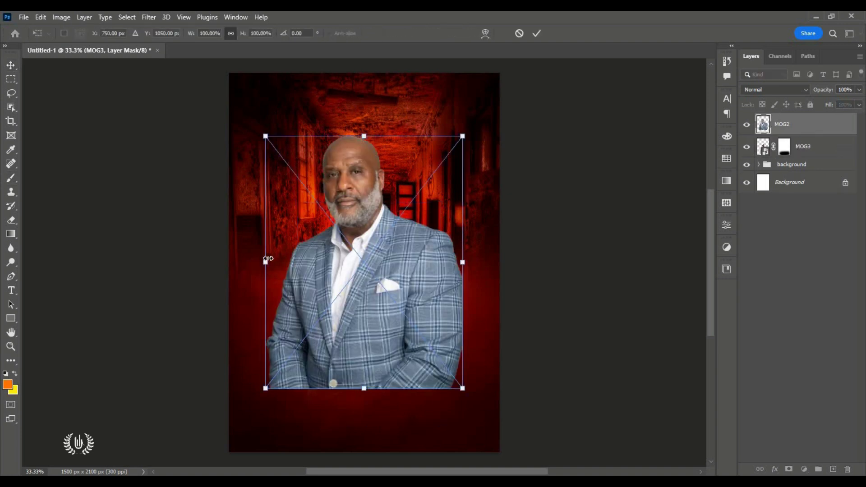
left_click_drag(482, 263, 482, 270)
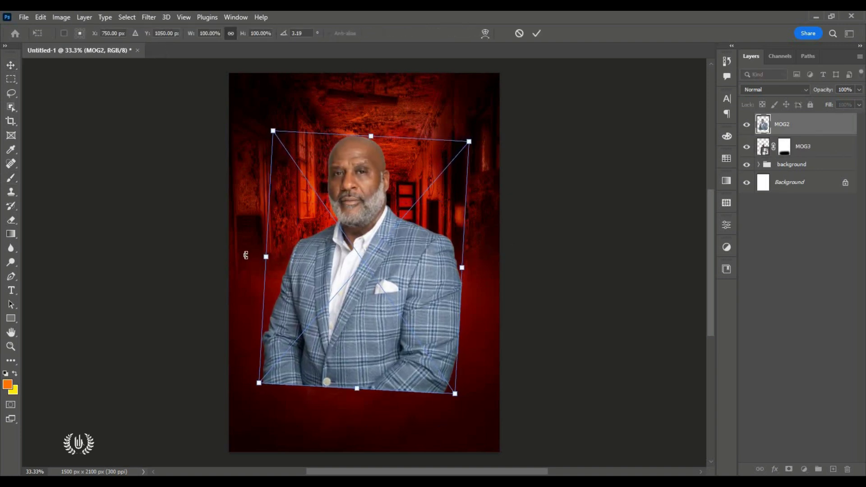
left_click_drag(463, 388, 470, 298)
key("Return")
key("ctrl+bracketleft")
key("ctrl+t")
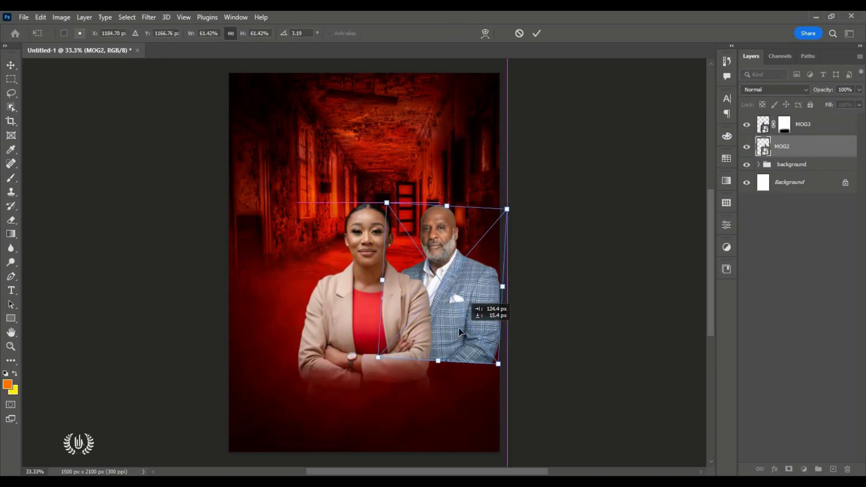
left_click_drag(478, 252, 461, 275)
key("Return")
Mask MOG2's lower body, then place purple-suited MOG1 behind her left and mask his lower body
left_click(790, 469)
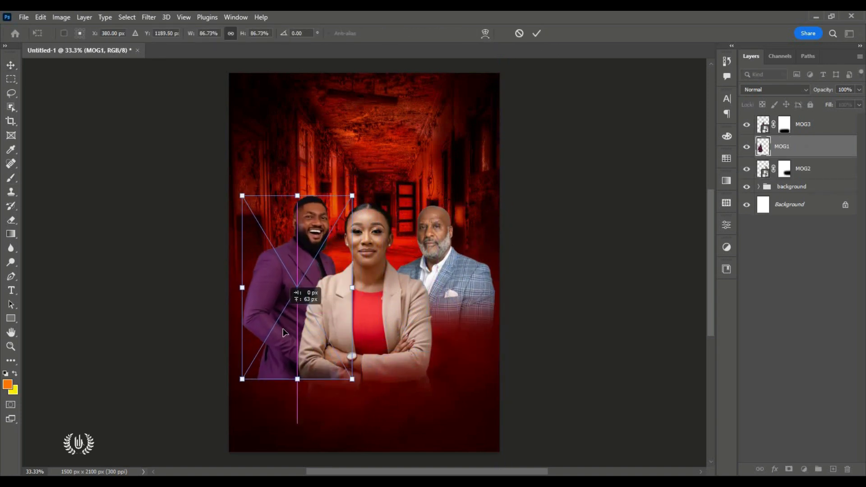
left_click_drag(301, 274, 304, 275)
key("Return")
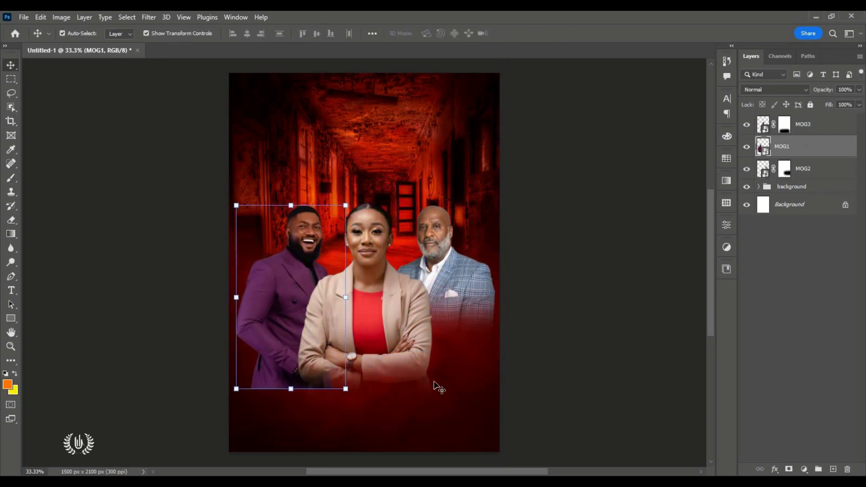
left_click(790, 469)
key("b")
left_click_drag(243, 343, 316, 347)
key("v")
Scale all three people down slightly together and move the group up
left_click(804, 124, "ctrl")
left_click(803, 168, "ctrl")
key("ctrl+t")
left_click_drag(361, 400, 364, 389)
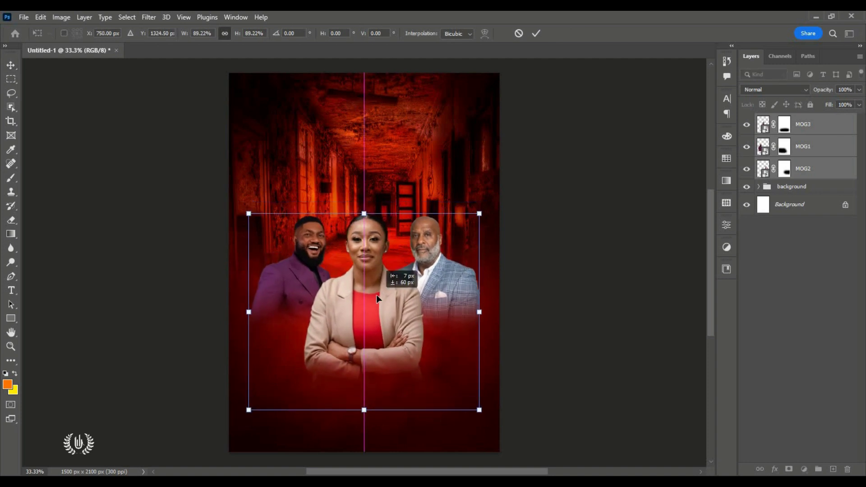
left_click_drag(377, 295, 376, 289)
left_click(536, 33)
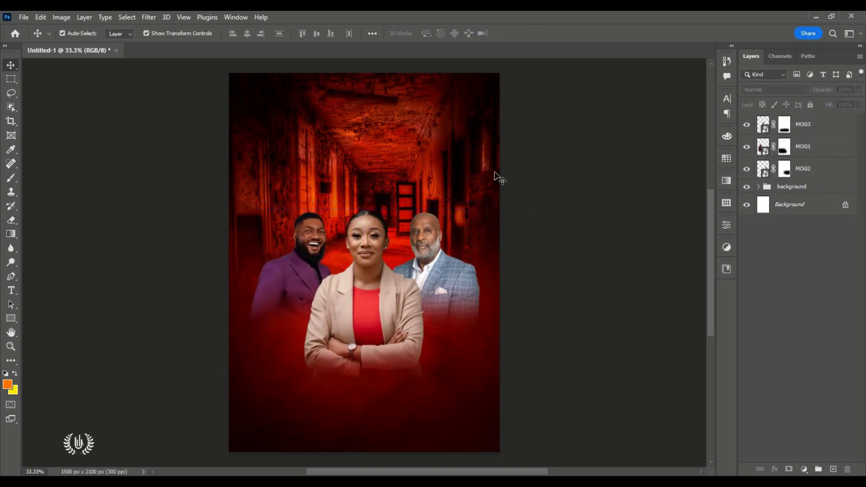
Bring up the Camera Raw Filter on the woman's layer MOG3 with the preview zoomed in
left_click(367, 269)
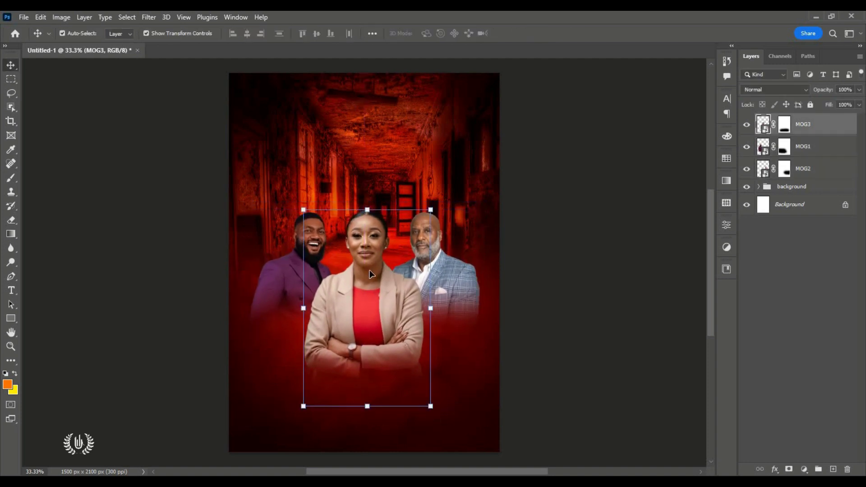
left_click(149, 18)
left_click(189, 97)
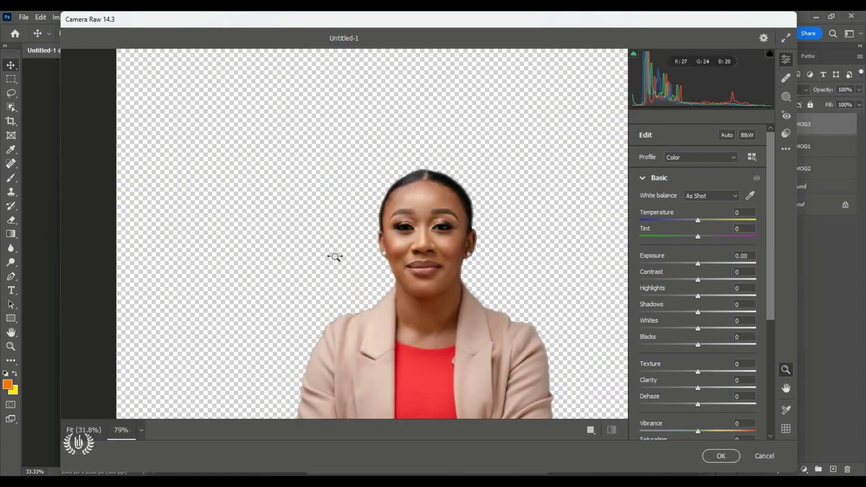
left_click(311, 231)
scroll(394, 228, "down", 5)
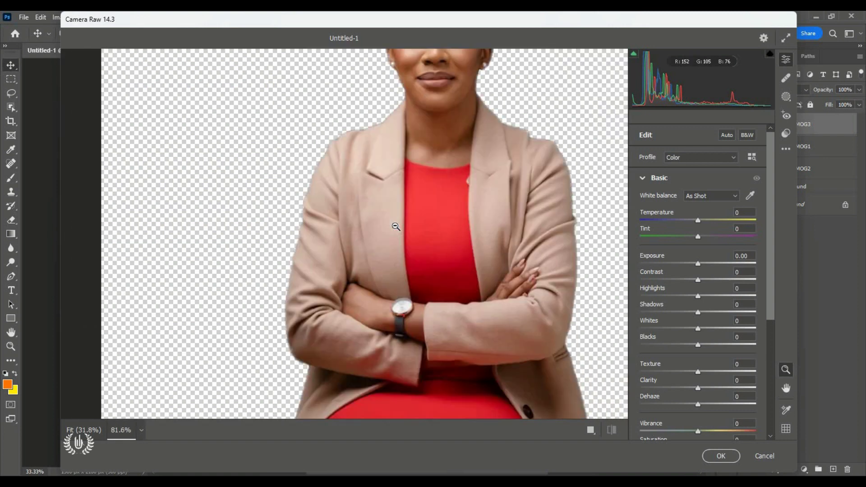
scroll(400, 217, "up", 2)
scroll(403, 209, "up", 1)
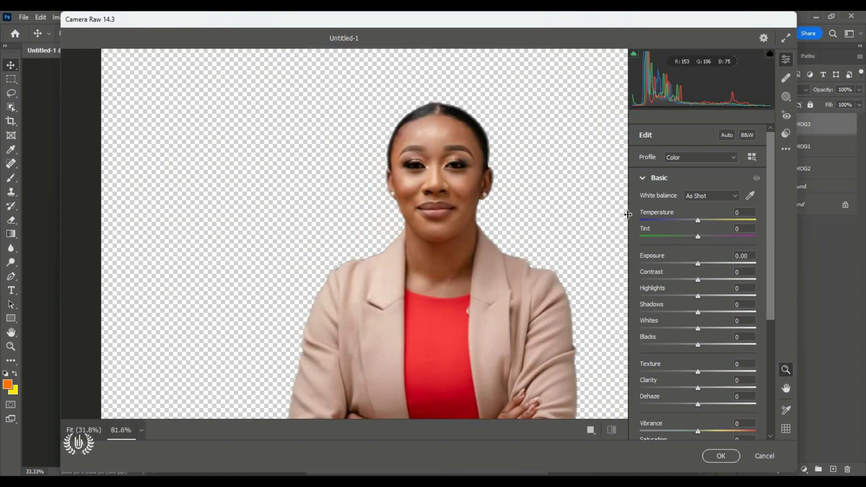
Set temperature +12, tint +36, contrast +42, shadows −61, whites −34 and blacks −19
left_click(704, 220)
left_click(720, 237)
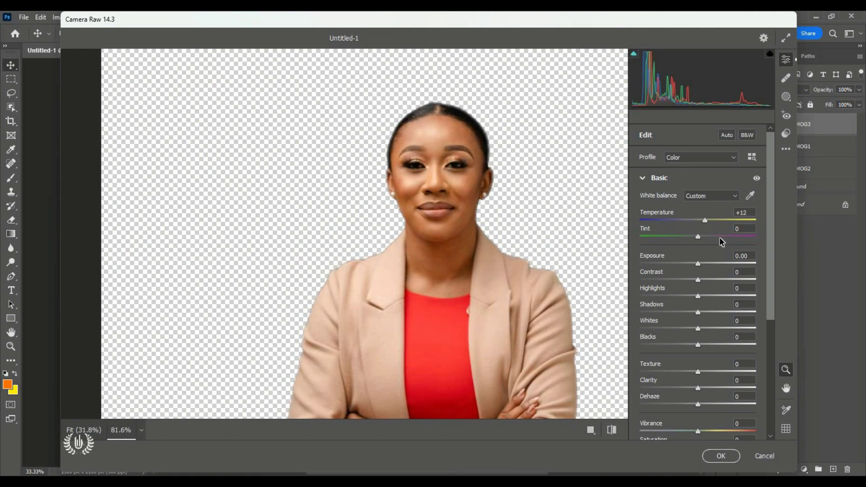
left_click(723, 280)
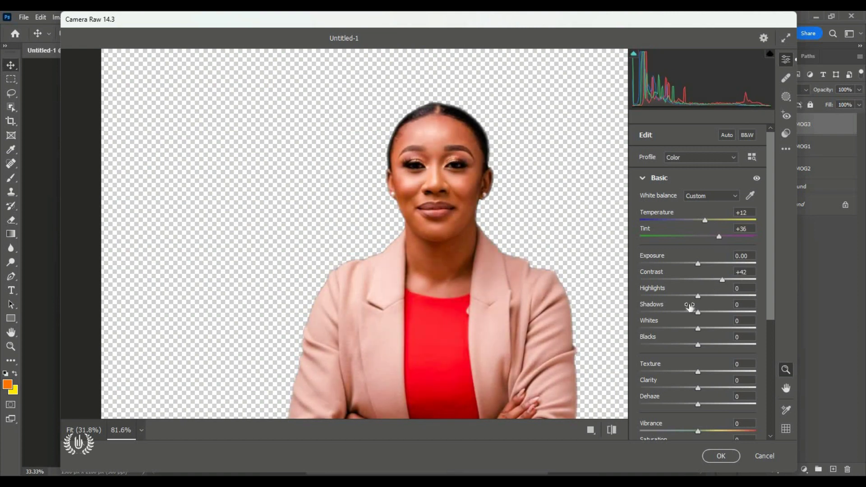
left_click_drag(680, 299, 677, 297)
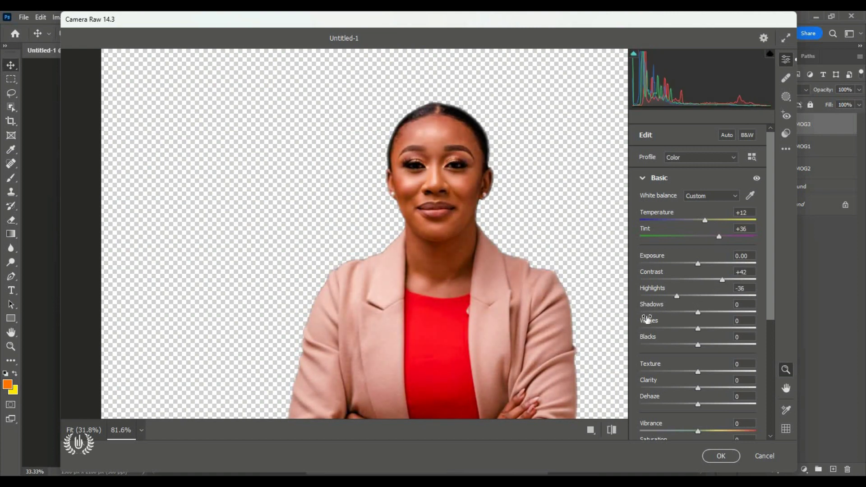
left_click(663, 312)
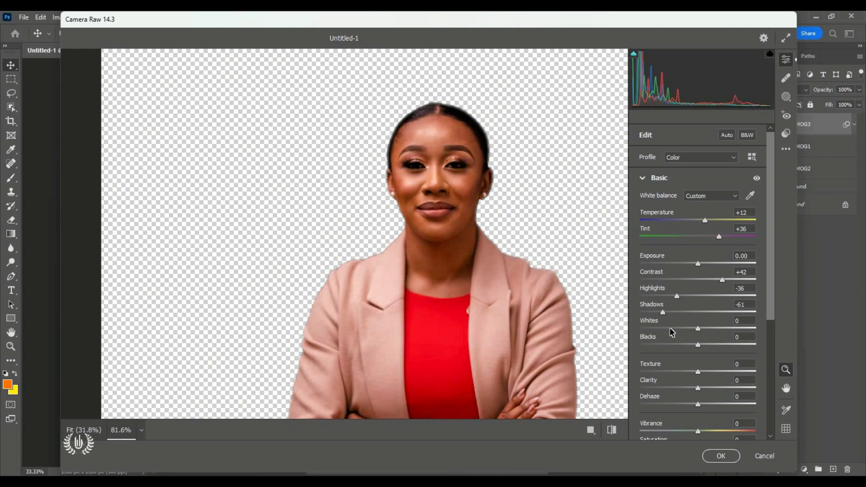
left_click(668, 329)
left_click(679, 328)
left_click(687, 344)
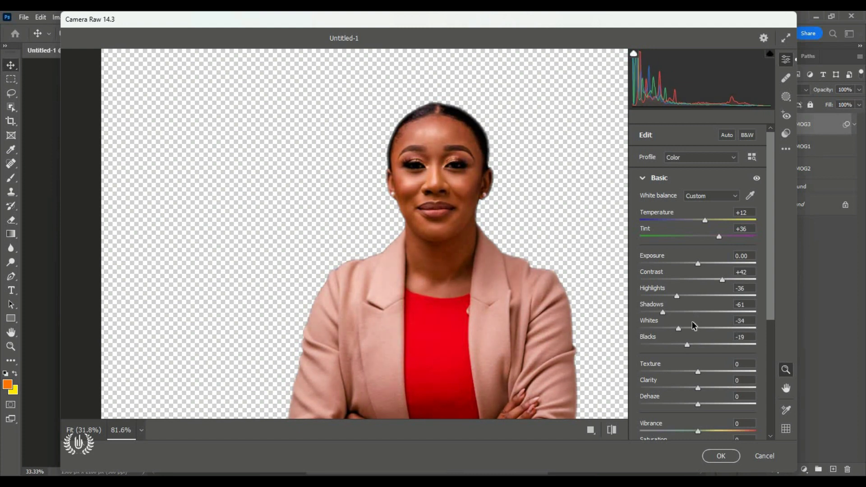
Set vibrance +18, texture +45, clarity +20, whites −22, highlights −24, and apply the grade
scroll(704, 316, "down", 3)
left_click(708, 302)
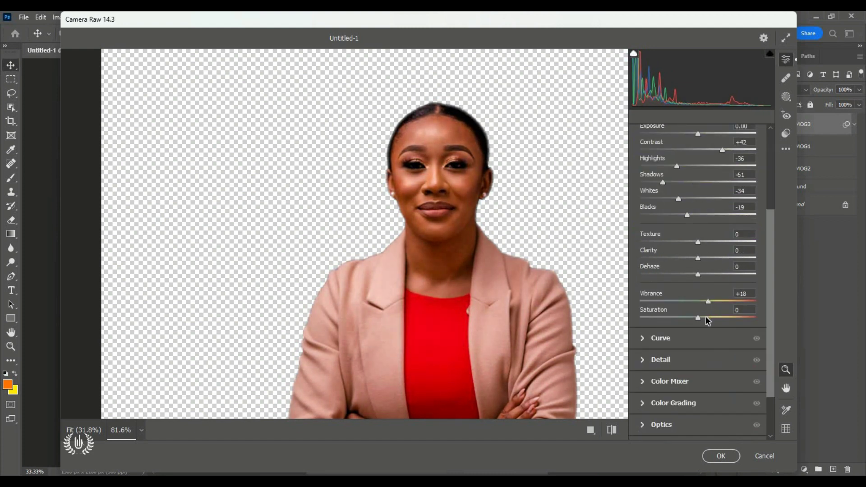
left_click_drag(708, 318, 702, 317)
left_click(720, 241)
left_click(714, 257)
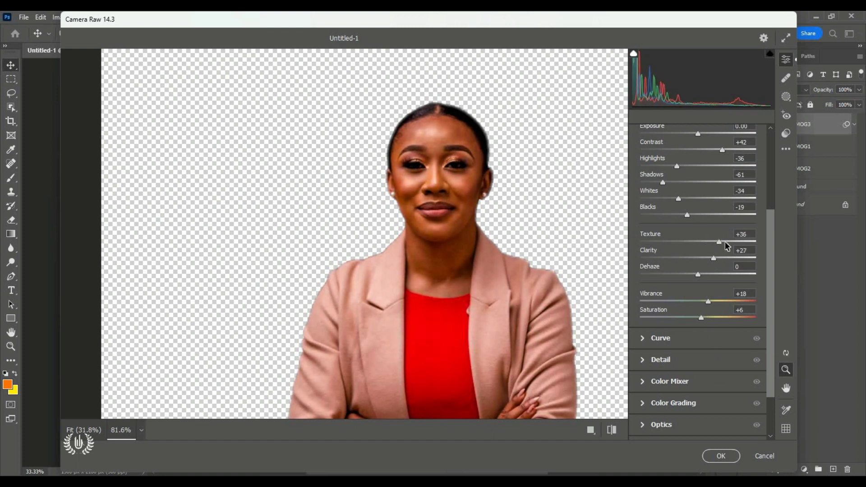
key("Down")
key("Down")
key("Down")
key("Down")
key("Down")
key("Down")
key("Down")
left_click(724, 242)
left_click(685, 198)
left_click(684, 166)
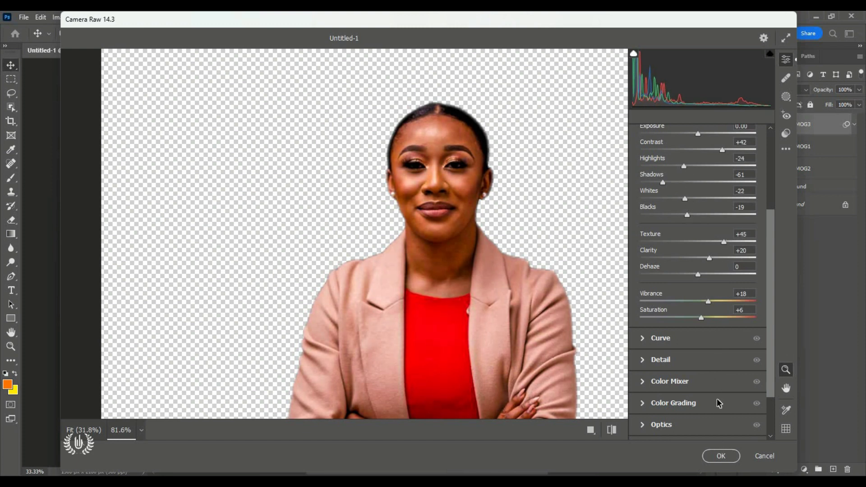
left_click(717, 456)
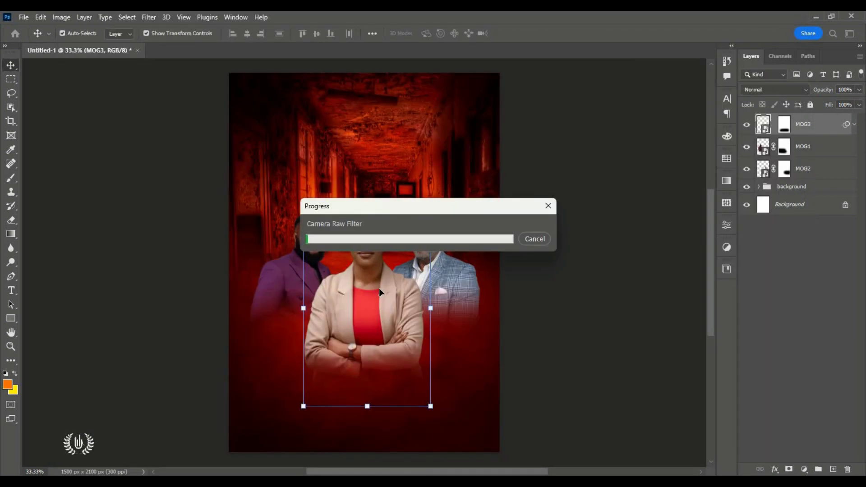
Warm the checked-jacket man's colours and adjust his tone and texture in Camera Raw
left_click(444, 267)
key("ctrl+shift+a")
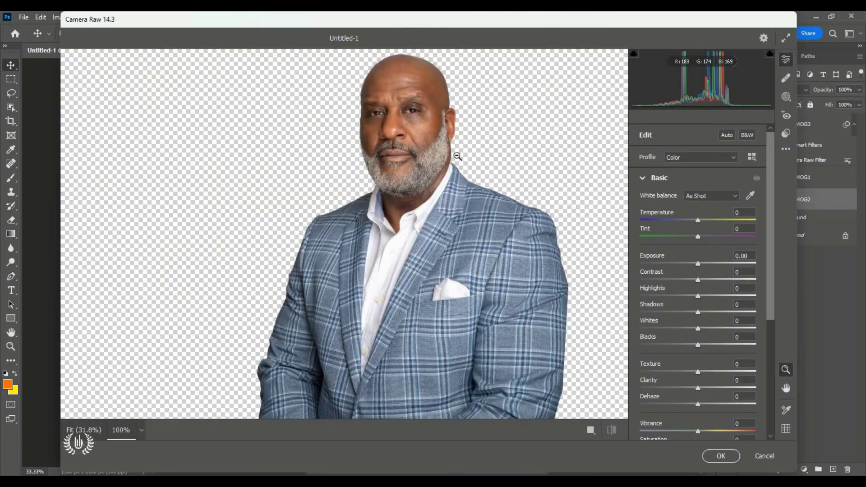
left_click_drag(698, 171, 721, 171)
scroll(699, 271, "down", 2)
left_click_drag(698, 306, 729, 306)
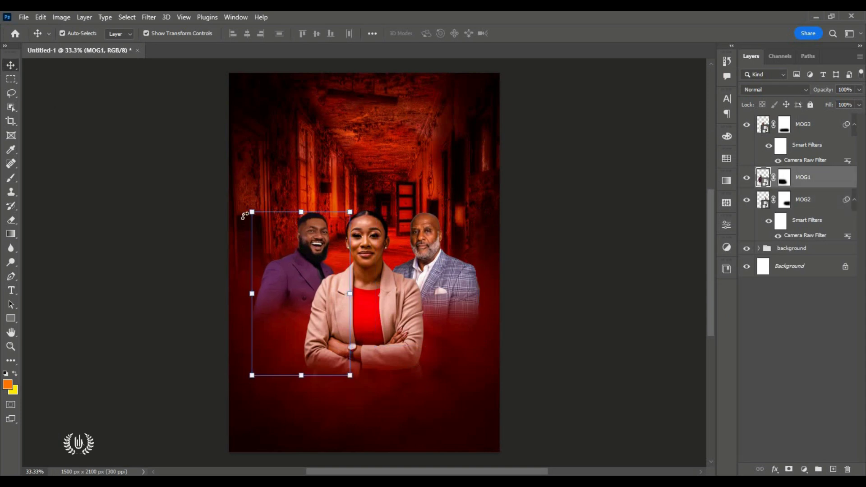
Start a Camera Raw Filter grade on the purple-suited man's layer
left_click(149, 17)
left_click(177, 98)
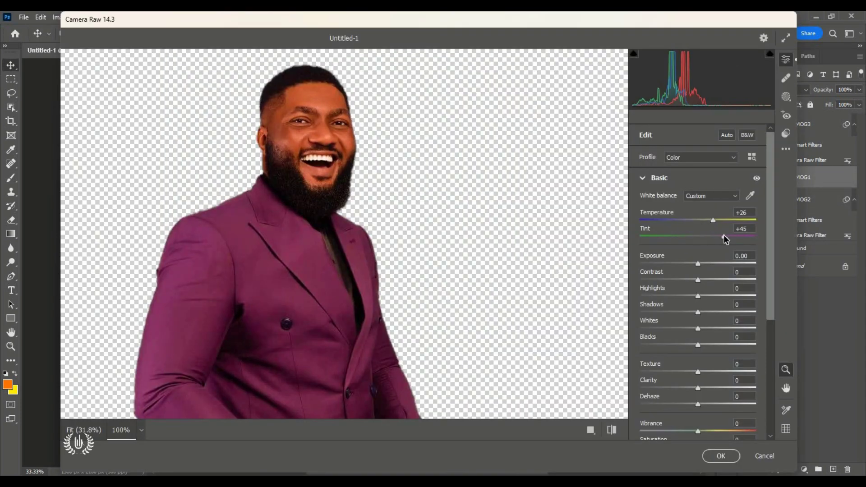
scroll(704, 270, "down", 3)
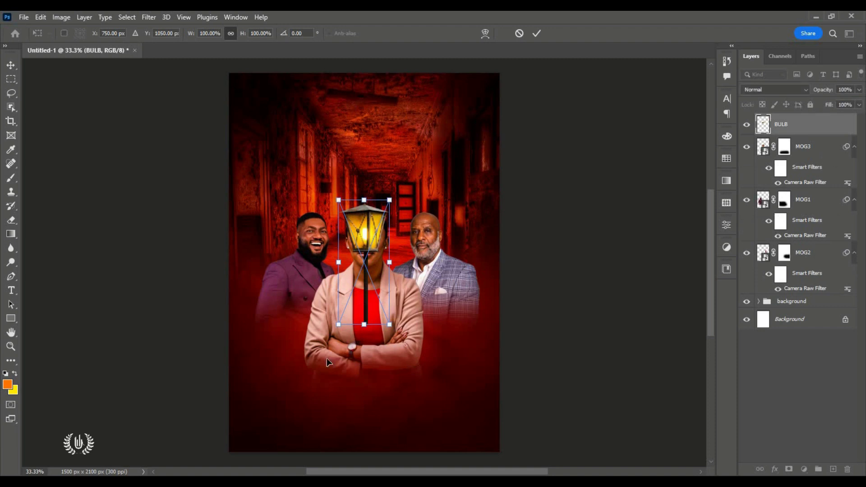
Enlarge, tilt and set the BULB lantern at the lower left beside the woman's arm
left_click_drag(366, 293, 279, 409)
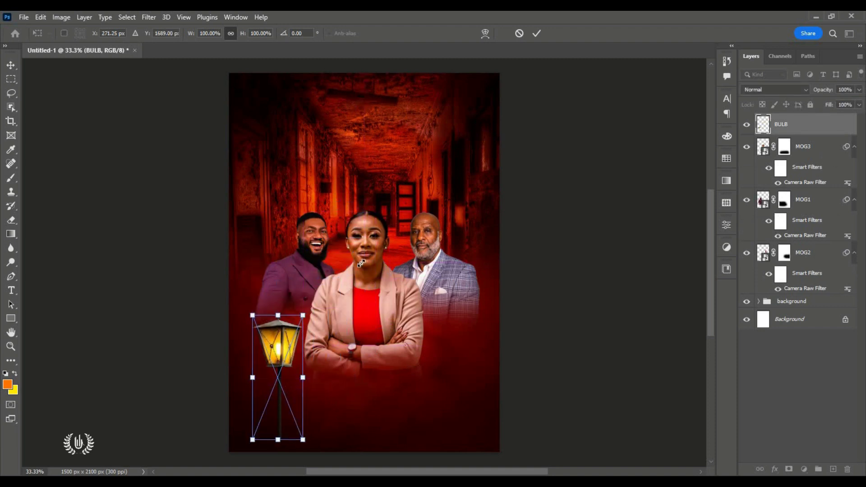
left_click_drag(362, 264, 406, 232)
left_click_drag(389, 266, 397, 286)
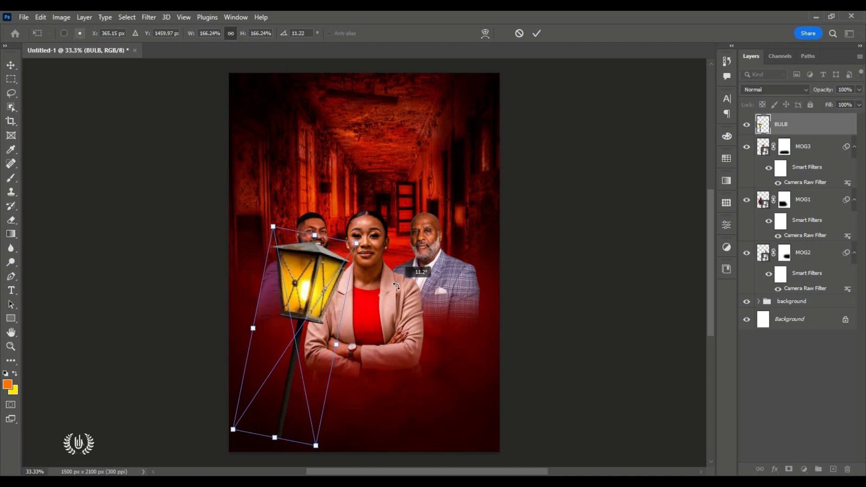
left_click_drag(325, 288, 314, 357)
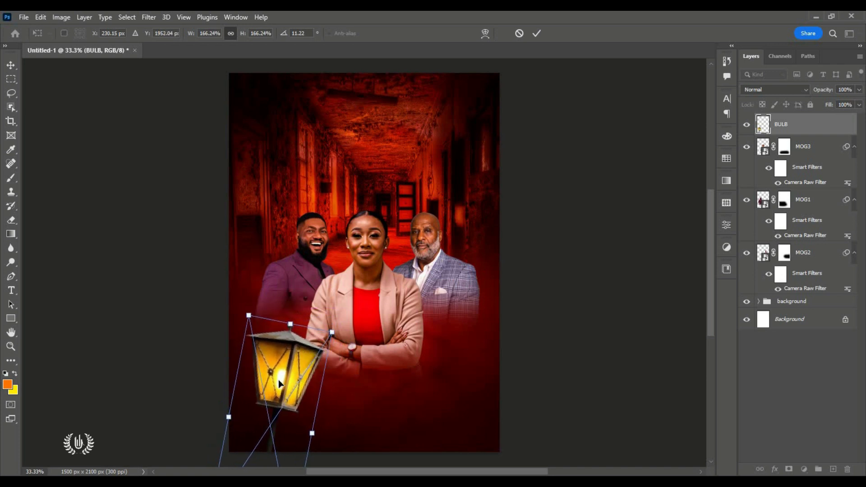
left_click_drag(229, 418, 264, 400)
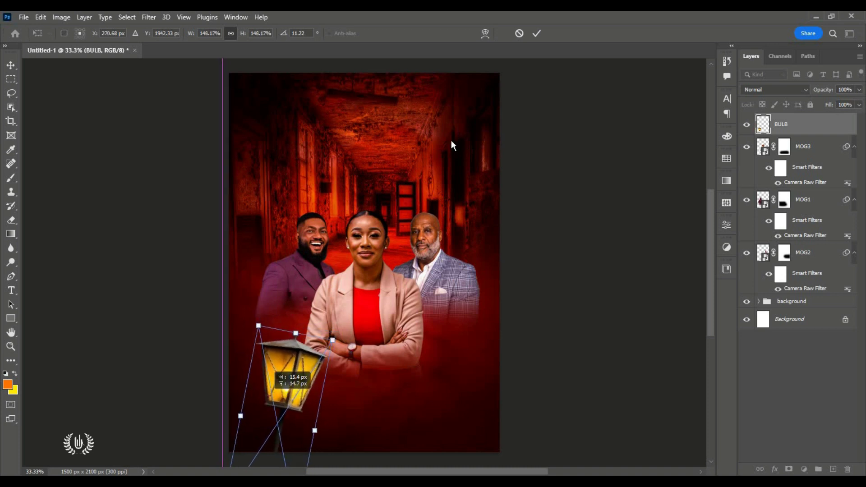
left_click(536, 34)
Alt-drag lantern copies to the lower right, mirrored, and to the upper-left edge, tilted
left_click_drag(278, 364, 469, 357)
key("ctrl+t")
key("Return")
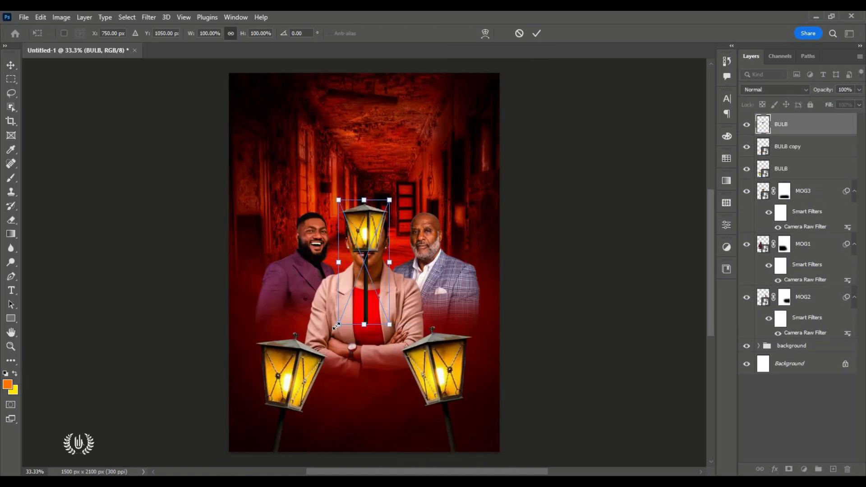
left_click_drag(367, 226, 259, 190)
left_click_drag(316, 256, 268, 180)
key("Return")
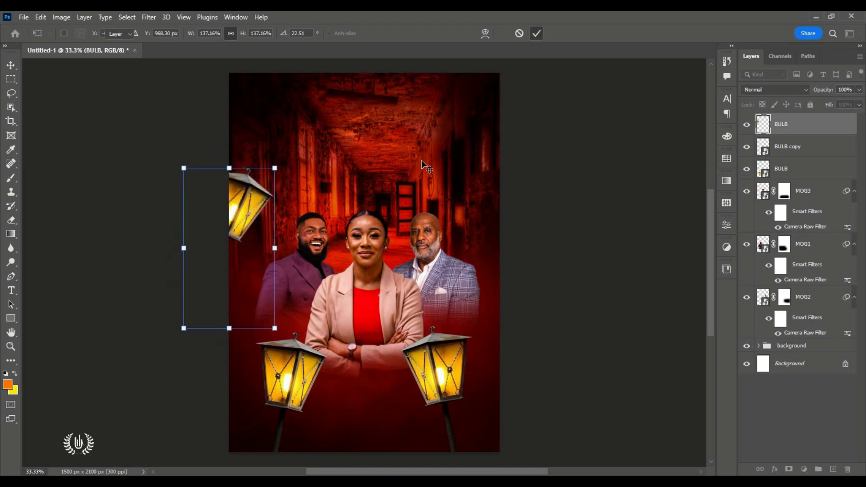
Copy the lantern to the upper-right edge, mirrored to match the upper-left one
left_click_drag(248, 215, 474, 203)
key("ctrl+t")
left_click(536, 34)
Place Linked another lantern, shrink and tilt it, and set it behind the people
left_click(24, 17)
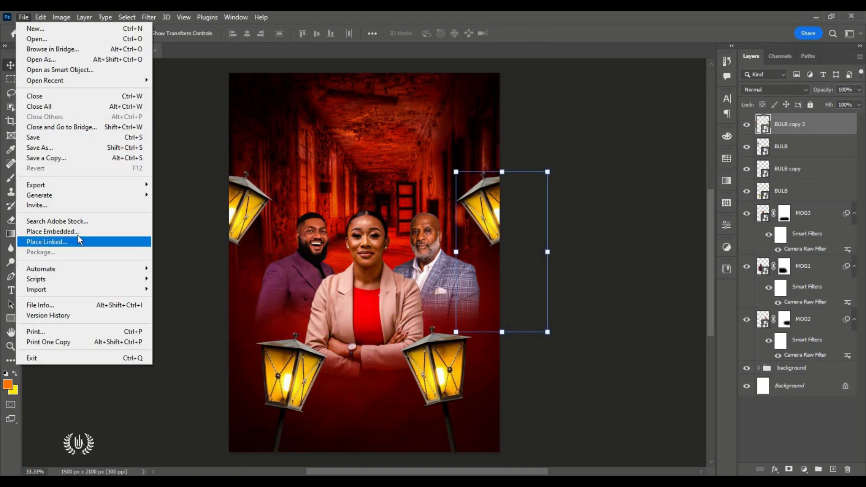
left_click(77, 238)
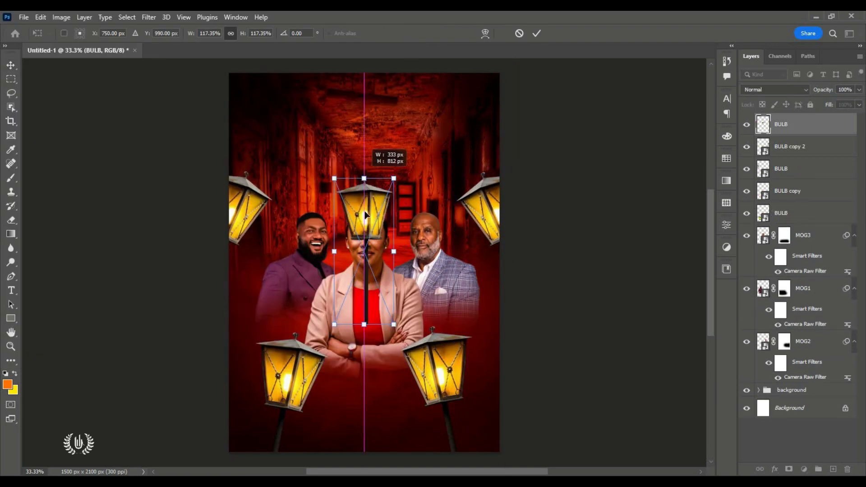
left_click_drag(365, 211, 323, 219)
left_click_drag(354, 323, 319, 248)
key("ctrl+bracketleft")
key("ctrl+bracketleft")
key("ctrl+bracketleft")
key("ctrl+bracketleft")
key("ctrl+bracketleft")
key("ctrl+bracketleft")
key("ctrl+bracketleft")
left_click_drag(350, 174, 413, 209)
key("Return")
Flip the duplicate small lantern horizontally so the pair mirrors behind the people
key("ctrl+t")
right_click(412, 210)
left_click(441, 408)
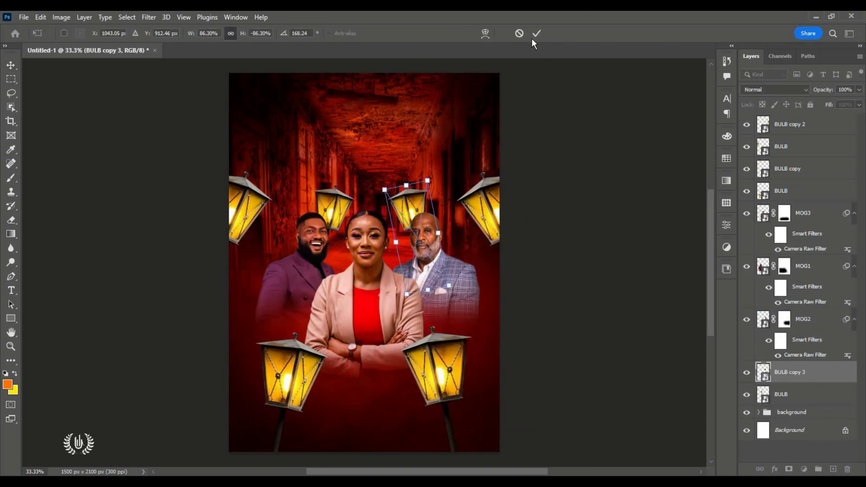
left_click(537, 34)
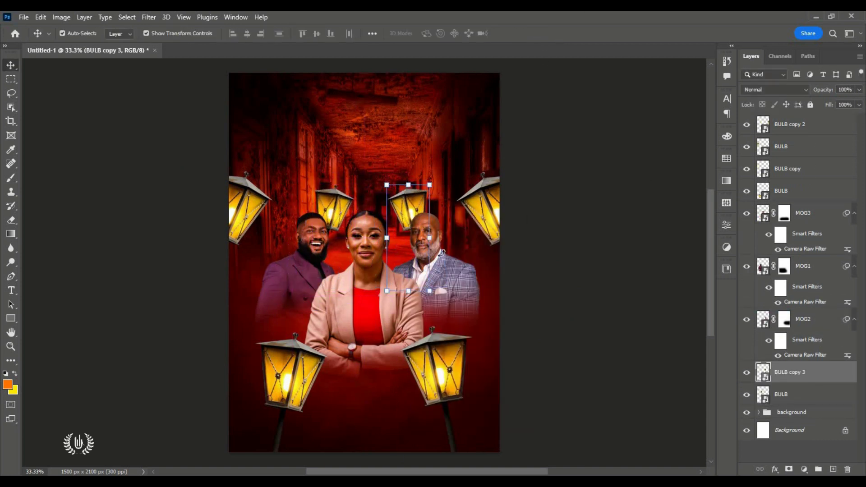
Add a new empty Layer 1 above the lower-right lantern for brushing
left_click(434, 367)
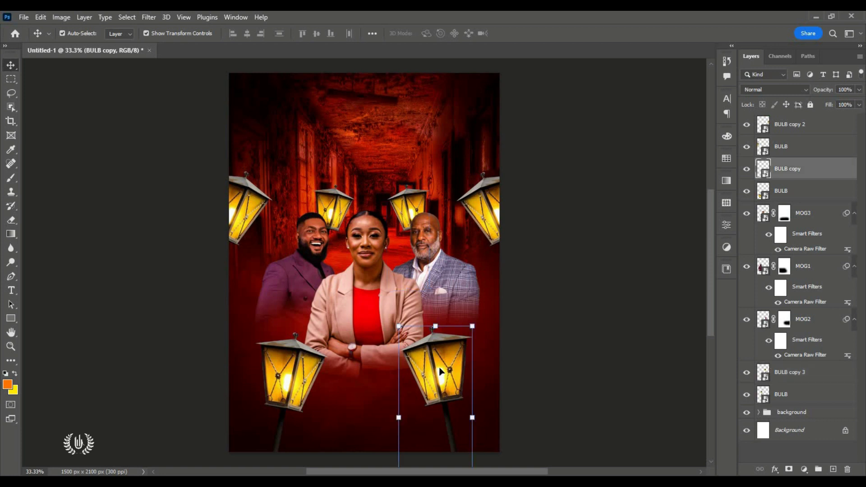
left_click(833, 469)
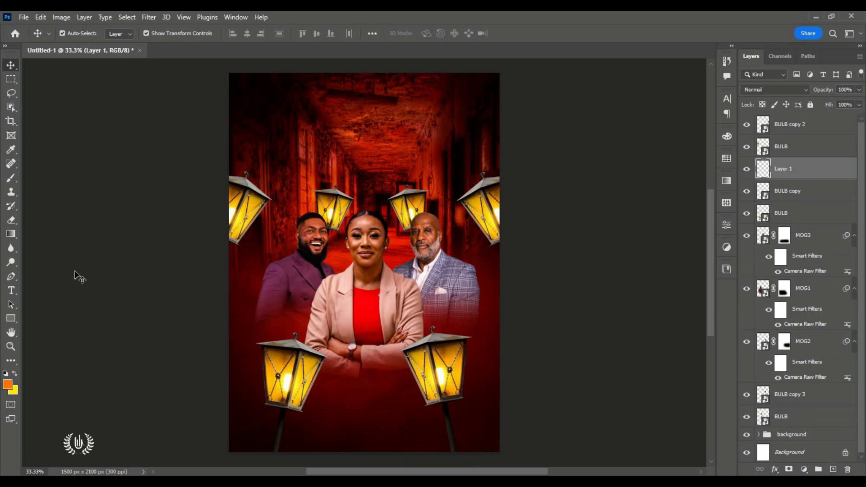
key("b")
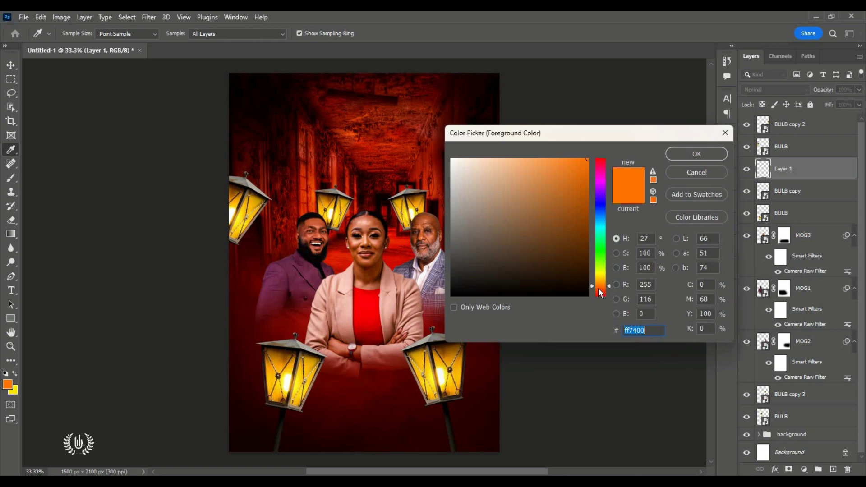
Paint a large soft orange #ff7400 glow on Layer 1 over the lower-right lantern
left_click(670, 155)
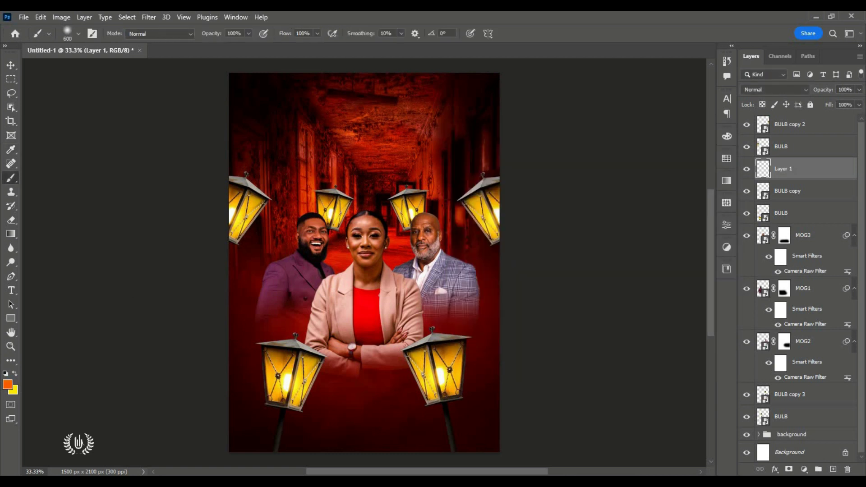
left_click(437, 369)
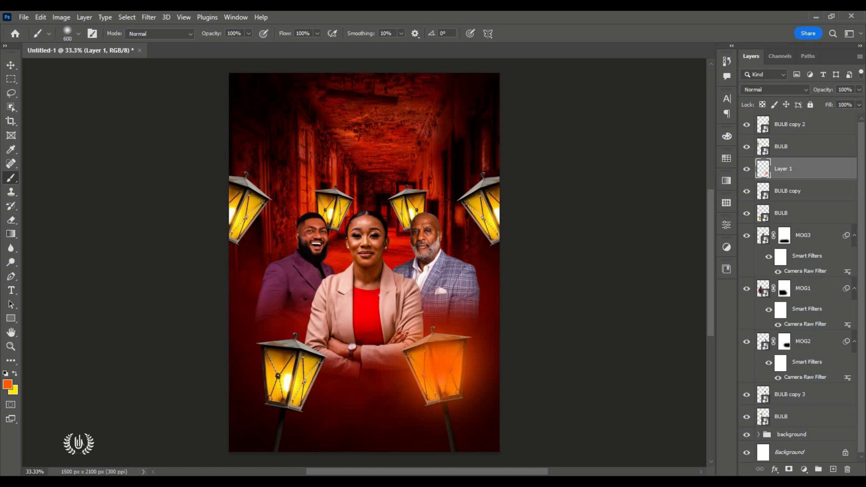
left_click(436, 369)
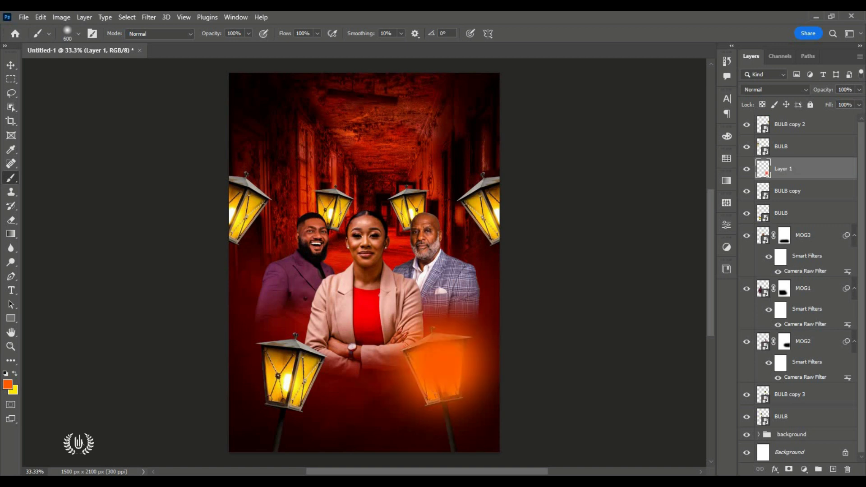
key("ctrl+z")
key("ctrl+z")
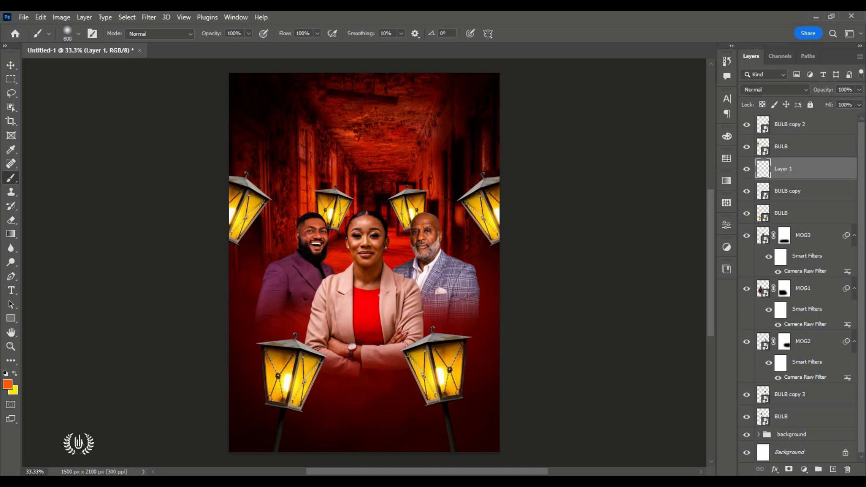
left_click(431, 371)
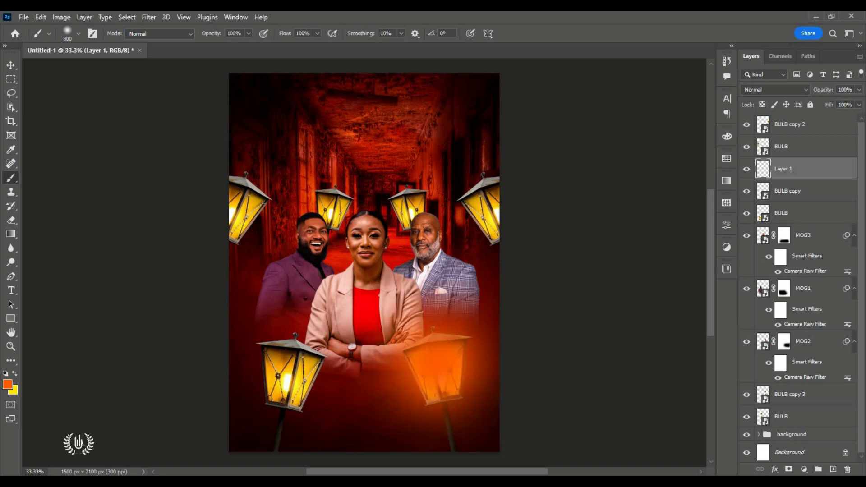
Set Layer 1 to Color Burn blend mode with 88% fill
left_click(768, 92)
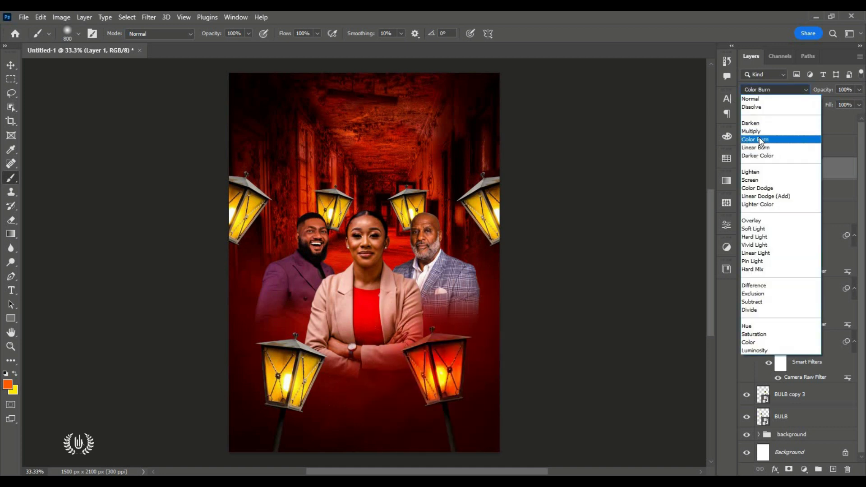
left_click(761, 140)
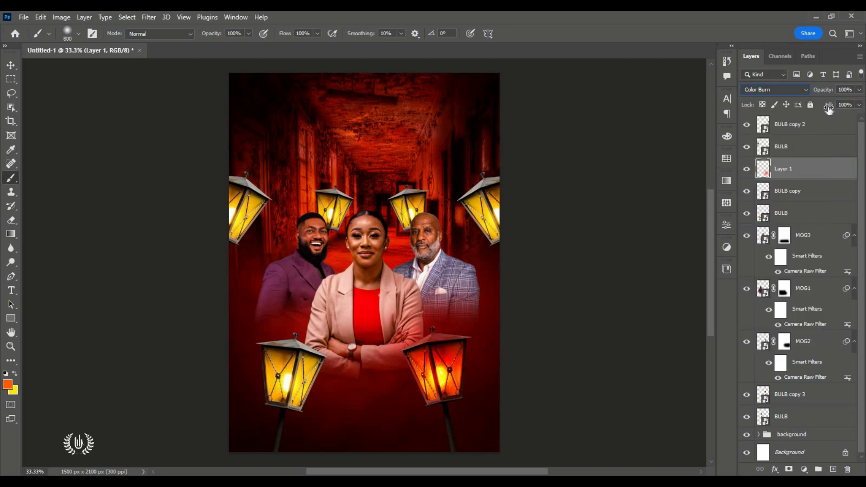
left_click_drag(830, 105, 822, 122)
key("Tab")
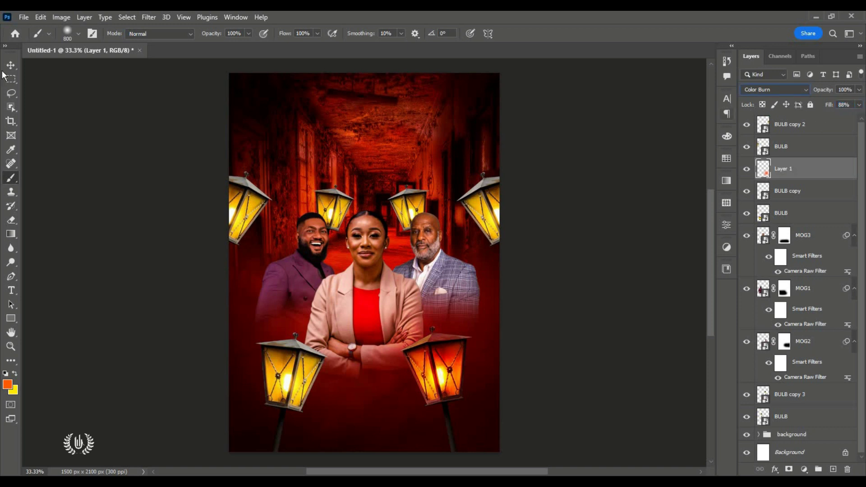
Clip the orange glow Layer 1 to the lantern layer below it
left_click(10, 65)
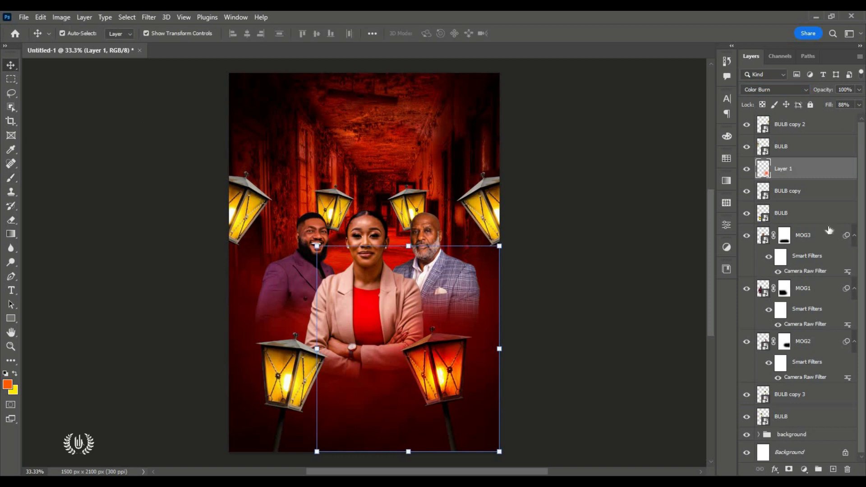
right_click(840, 177)
left_click(783, 231)
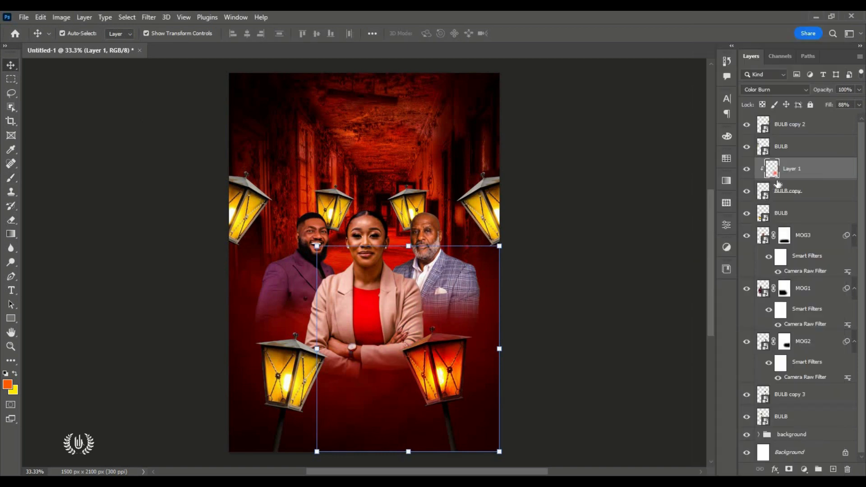
Duplicate the glow onto the lower-left lantern and clip it to that lantern
left_click(294, 381)
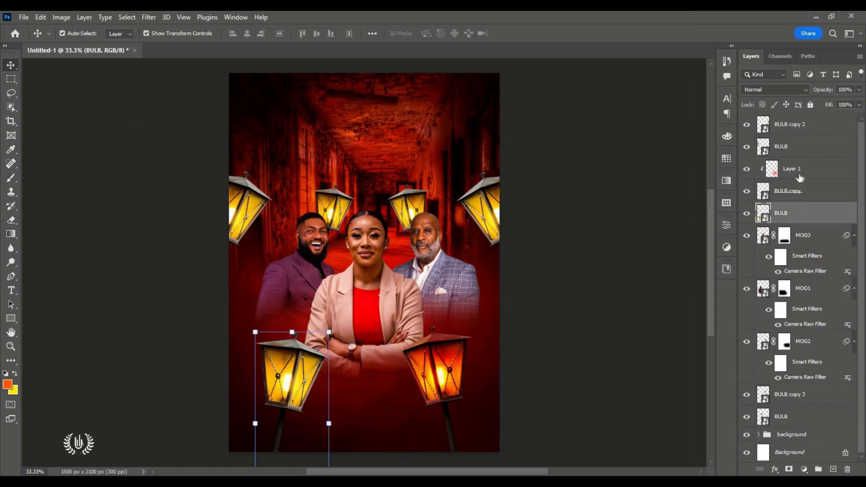
mouse_move(817, 179)
left_mouse_down()
mouse_move(822, 213)
mouse_move(811, 211)
left_mouse_up()
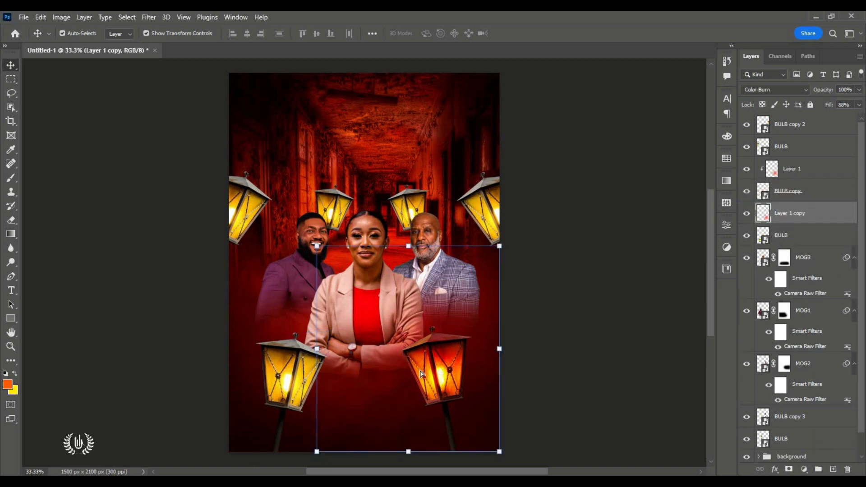
left_click_drag(379, 381, 322, 381)
left_click_drag(322, 374, 323, 375)
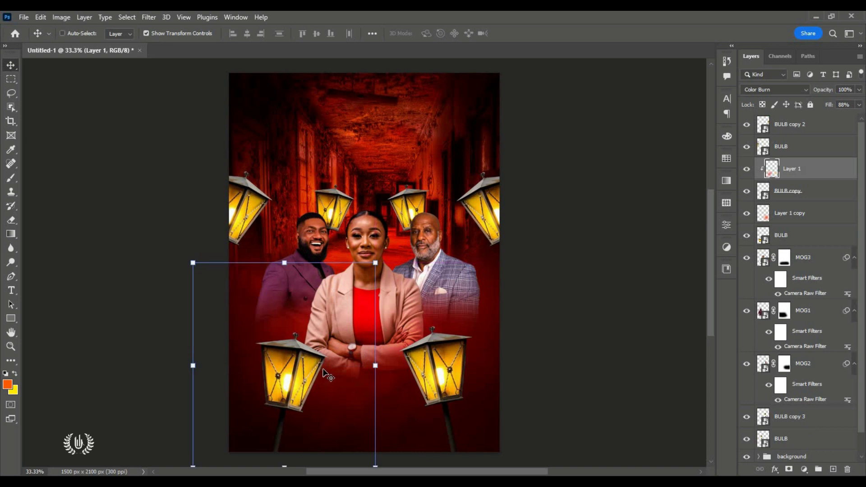
left_click(793, 168)
left_click(807, 218)
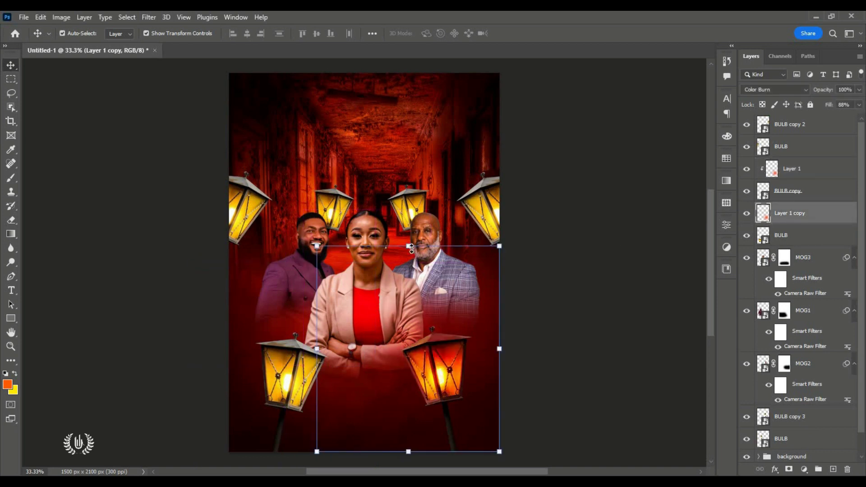
key("ctrl+t")
mouse_move(310, 367)
left_mouse_down()
mouse_move(294, 373)
mouse_move(296, 361)
left_mouse_up()
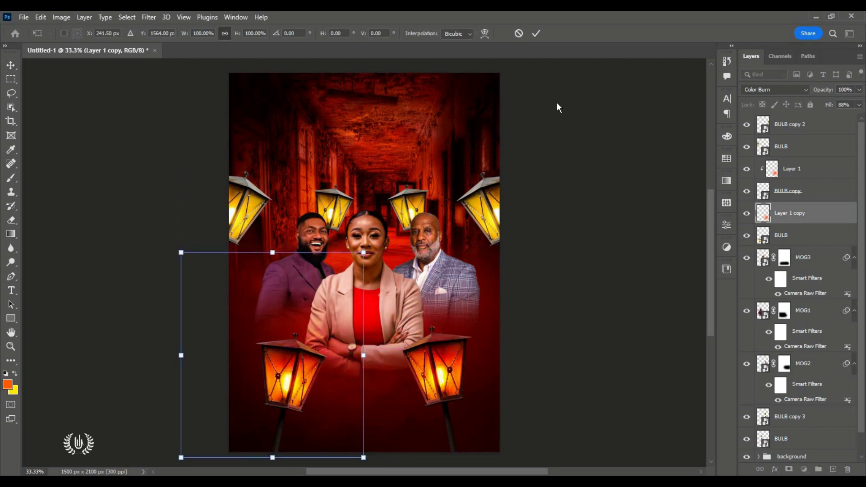
left_click(538, 34)
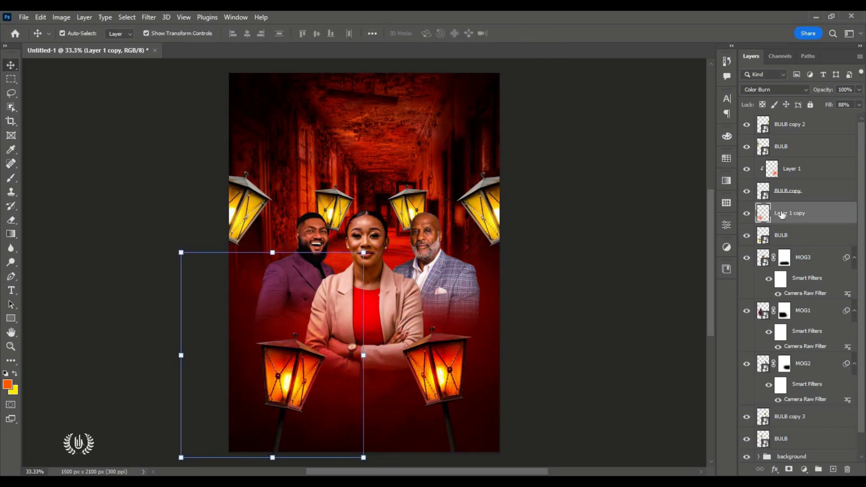
left_click(820, 224, "alt")
Copy the tint over the upper-right lantern and clip it to that lantern
left_click_drag(808, 216, 794, 118)
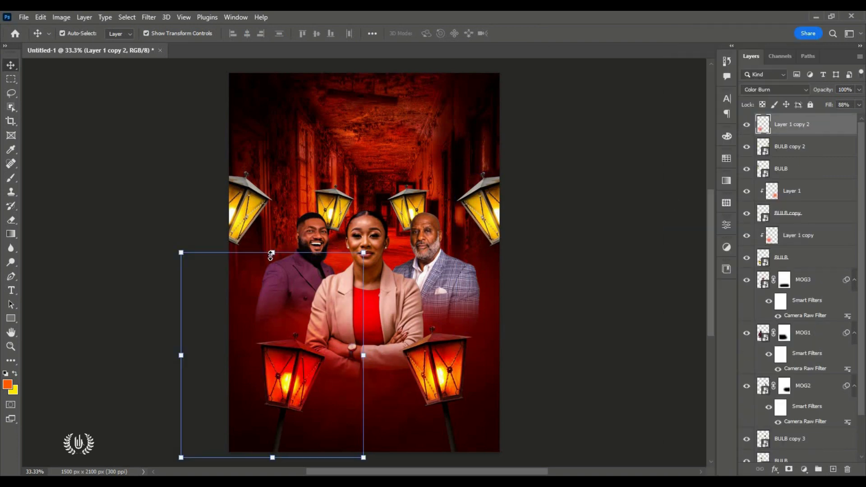
left_click_drag(270, 356, 471, 207)
left_click(536, 34)
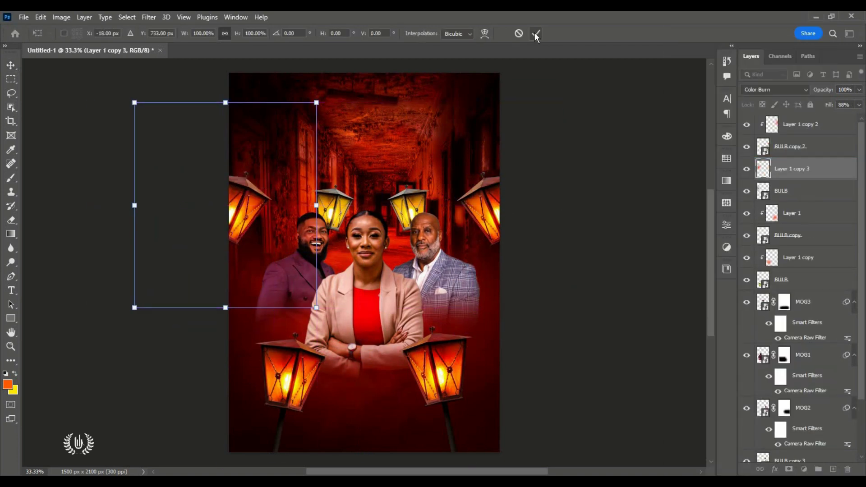
left_click(535, 34)
key("ctrl+alt+g")
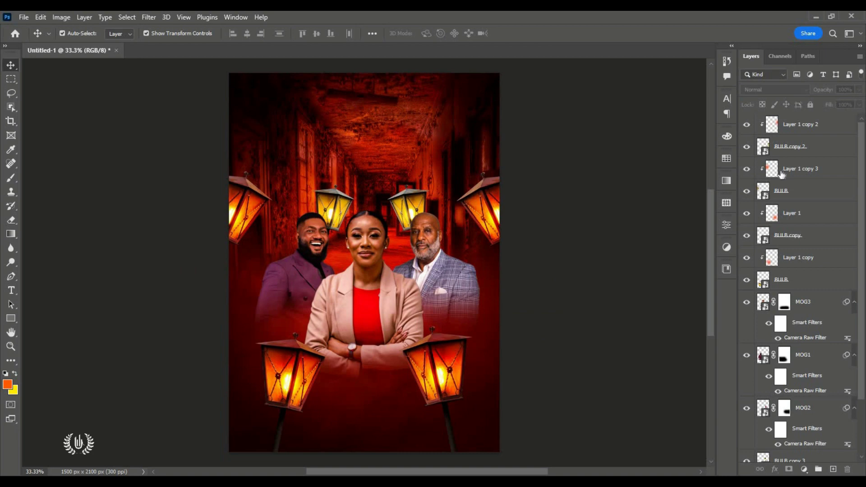
left_click(442, 360)
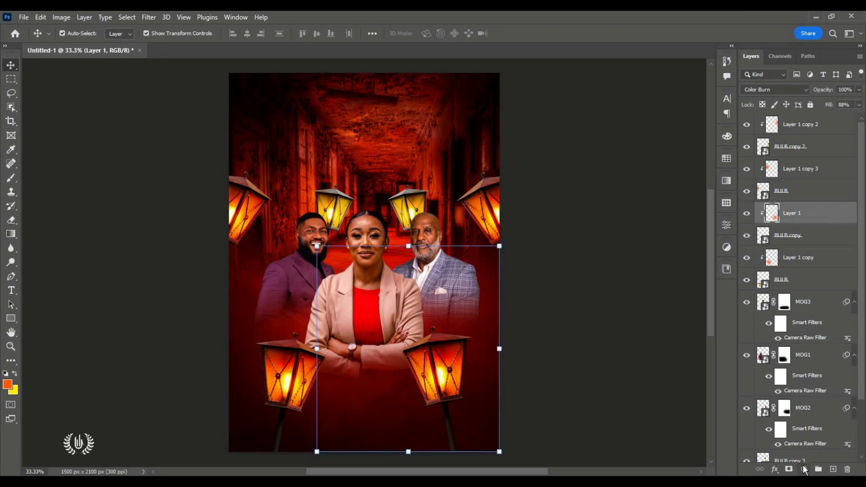
Add a dark-to-transparent Gradient Fill layer, shifted up over the lower lanterns
left_click(805, 469)
left_click(825, 266)
left_click(650, 142)
left_click(690, 87)
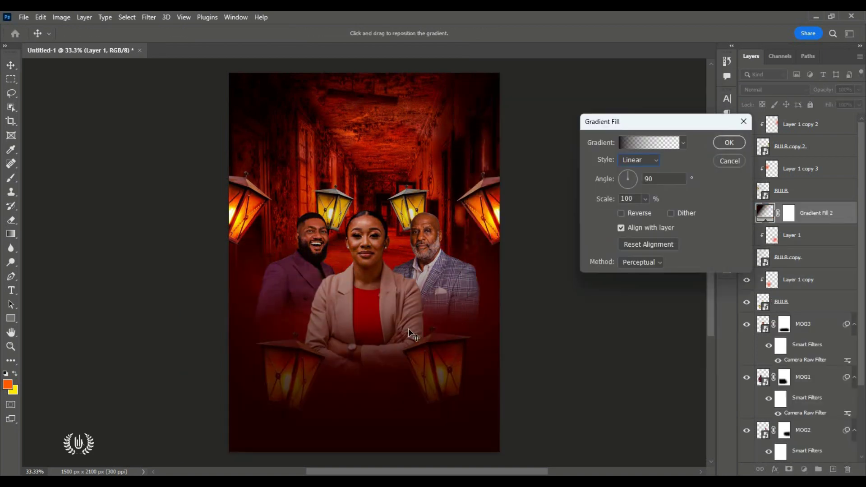
left_click_drag(409, 329, 416, 322)
left_click(738, 142)
Paint black on the gradient's mask to keep it off the people and lower lanterns
key("d")
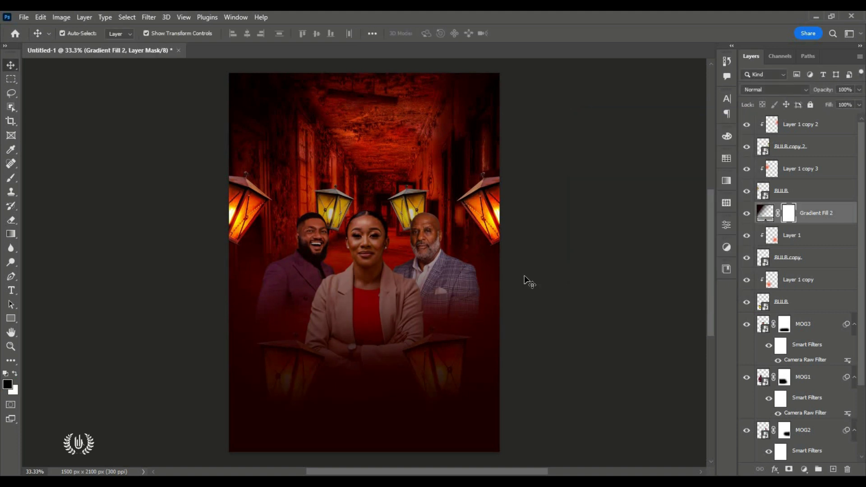
key("b")
mouse_move(370, 194)
left_mouse_down()
mouse_move(361, 252)
mouse_move(407, 293)
mouse_move(289, 325)
left_mouse_up()
mouse_move(406, 338)
left_mouse_down()
mouse_move(288, 343)
mouse_move(447, 365)
left_mouse_up()
Dab an orange glow on a new Screen layer over a lower lantern at 79% fill
key("ctrl+shift+alt+n")
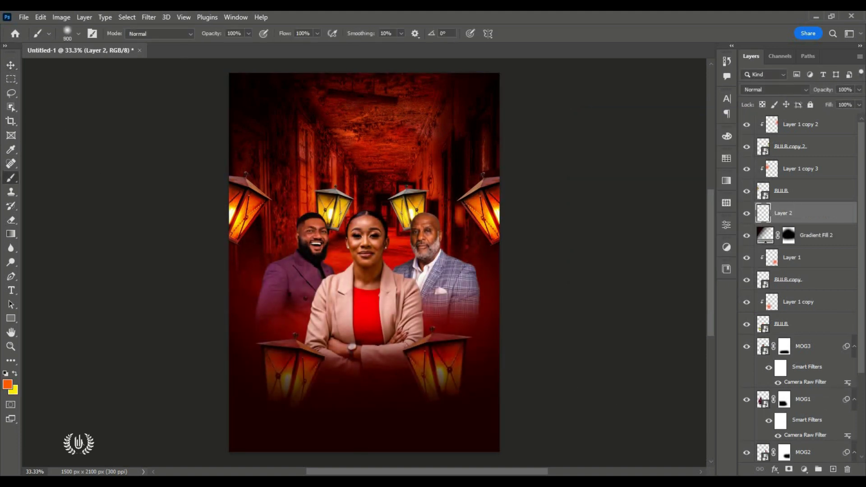
key("bracketleft")
left_click(431, 368)
left_click(775, 90)
left_click(767, 177)
left_click_drag(830, 109, 810, 119)
Duplicate the glow onto the left lower lantern, then deselect all layers
key("v")
left_click_drag(510, 341, 354, 340)
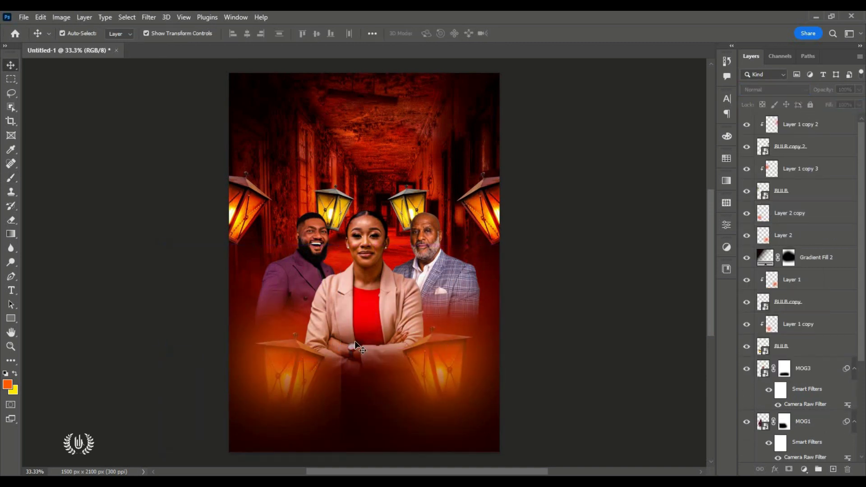
key("ctrl+t")
left_click_drag(259, 361, 311, 362)
left_click(534, 33)
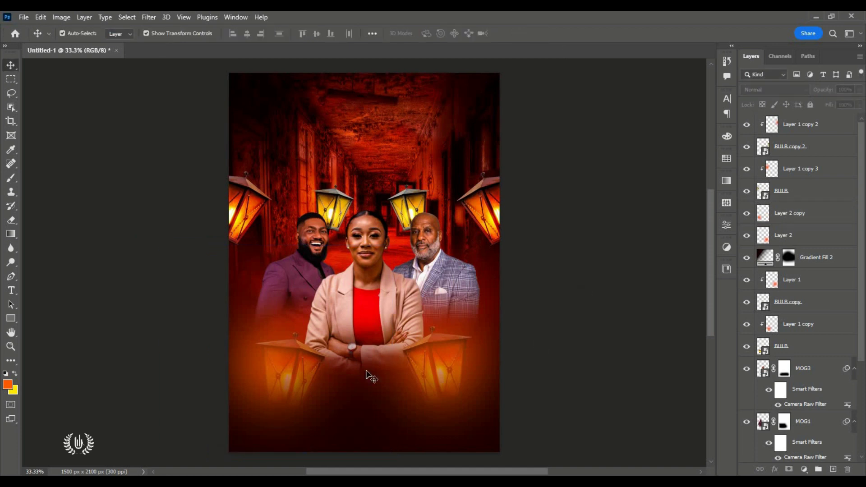
left_click(302, 369)
key("alt+bracketleft")
left_click(586, 271)
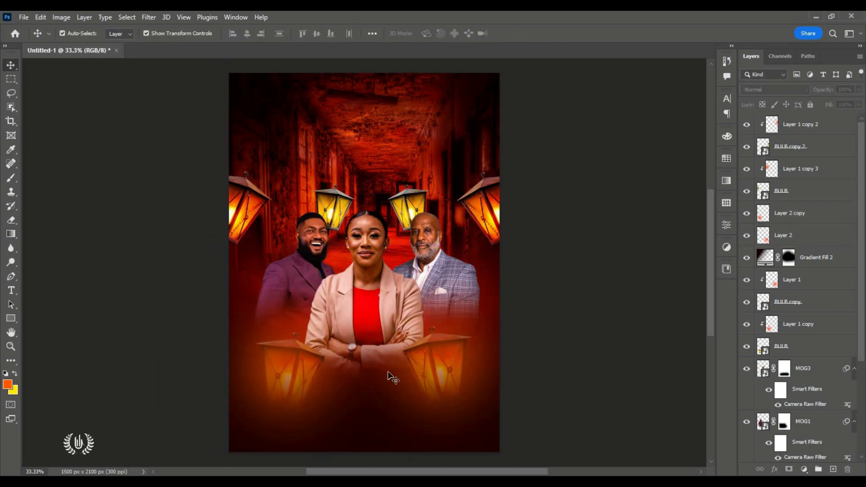
Group the people and lantern layers and rename the group 'mog'
left_click(797, 346)
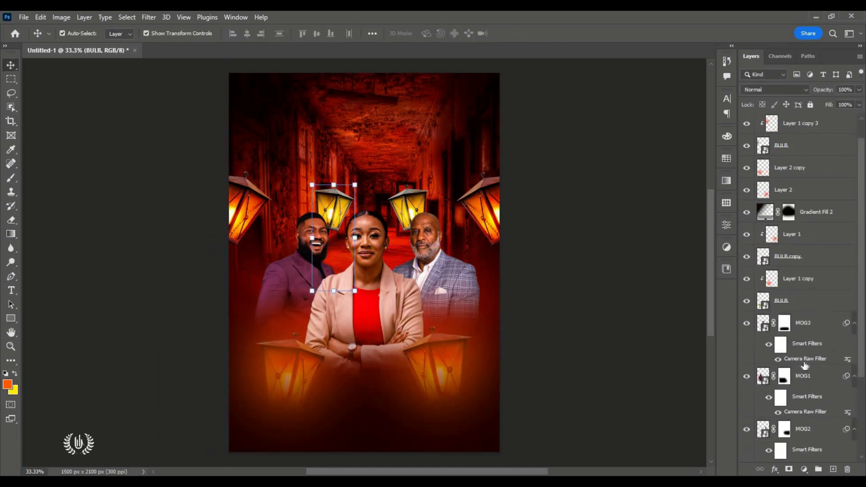
left_click(796, 124, "shift")
key("ctrl+g")
double_click(795, 120)
type("mog")
left_click(665, 149)
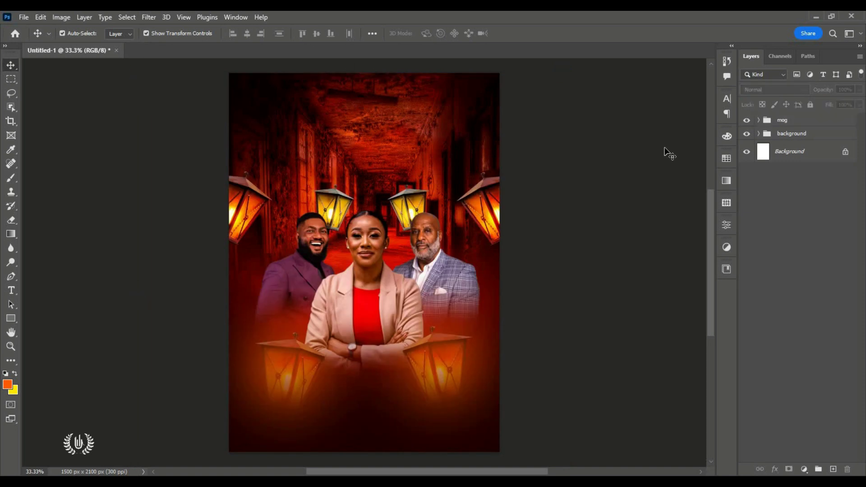
Add a new layer above the background and brush an orange glow behind the people
left_click(774, 135)
left_click(833, 469)
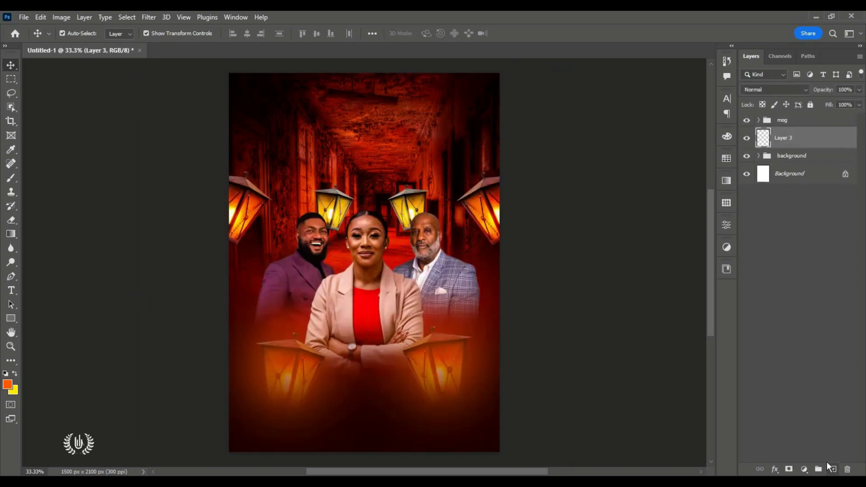
key("b")
left_click(8, 385)
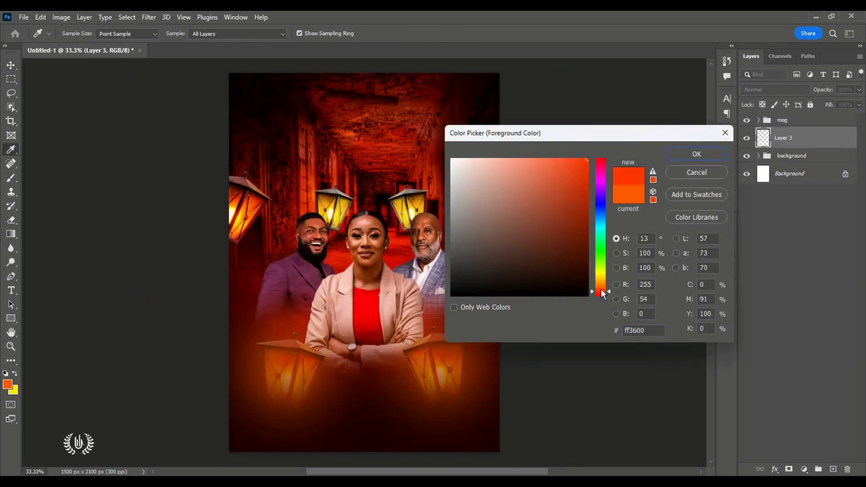
left_click(697, 154)
left_click_drag(395, 201, 343, 206)
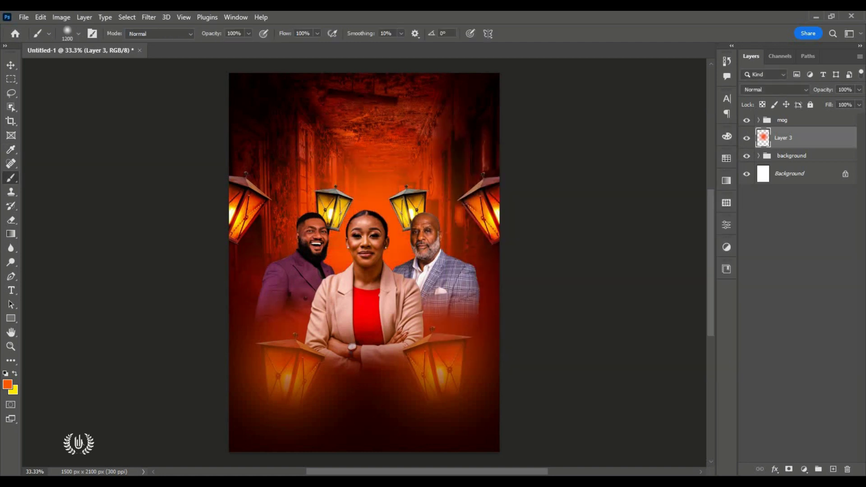
On a new Screen-mode layer, paint a yellow glow at the canvas centre
key("v")
key("ctrl+shift+alt+n")
key("alt+shift+s")
key("b")
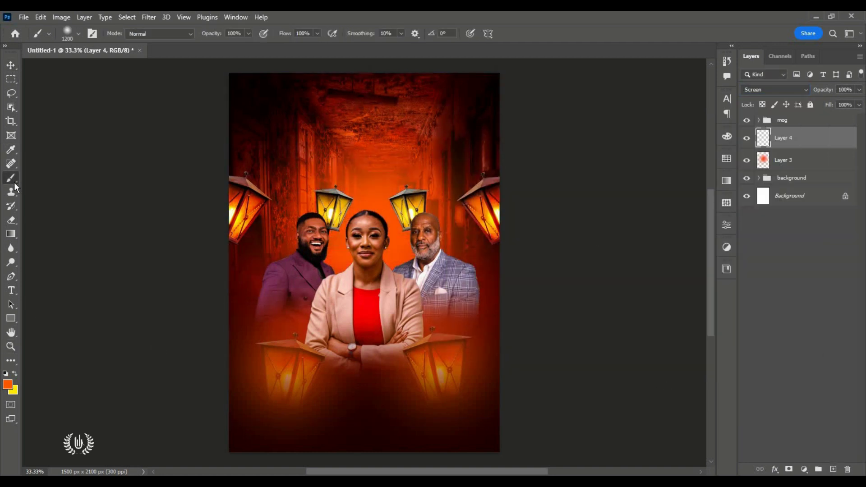
key("x")
left_click_drag(388, 217, 348, 235)
Add Layer 5 in Hard Light mode and set the foreground to pale cream fff5e1
key("v")
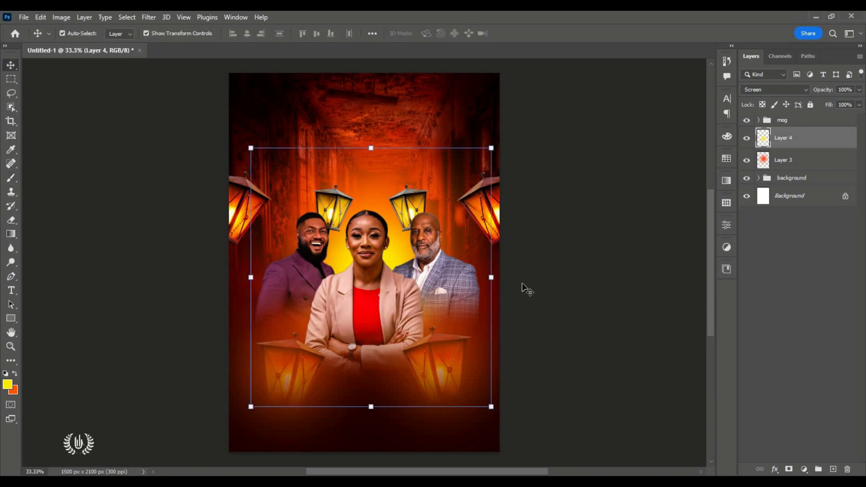
key("ctrl+shift+alt+n")
left_click(774, 89)
key("Return")
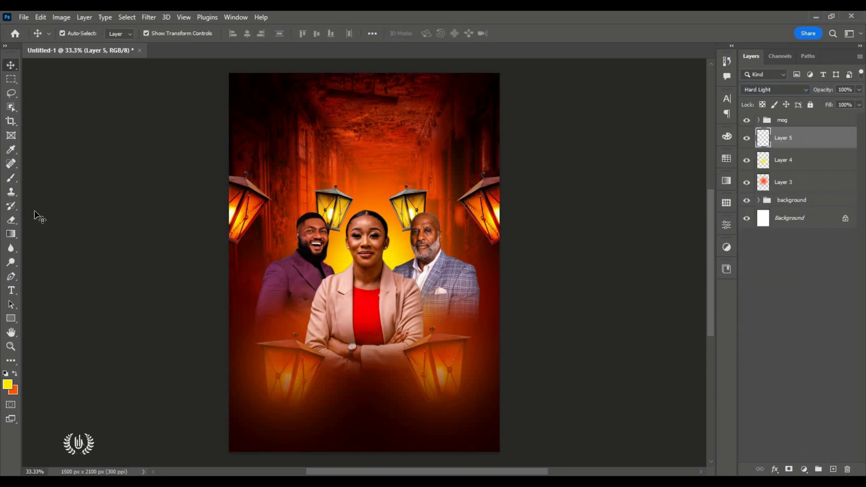
left_click(7, 384)
type("fff5e1")
key("Return")
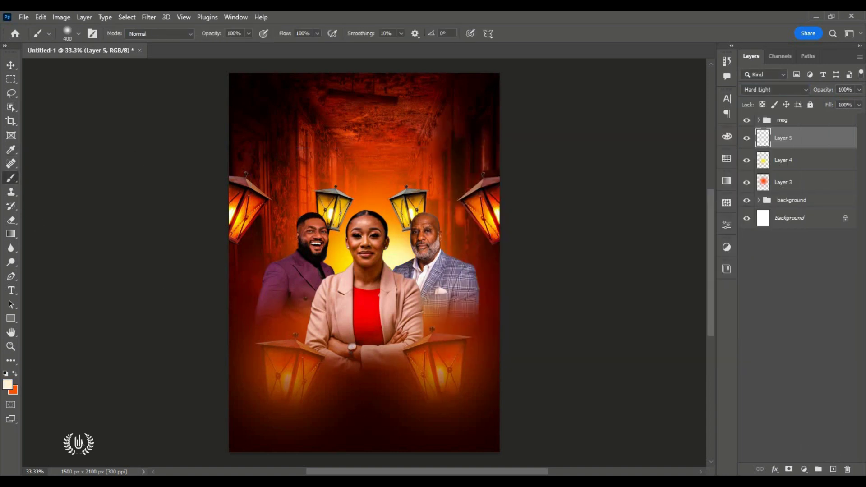
key("v")
left_click(619, 195)
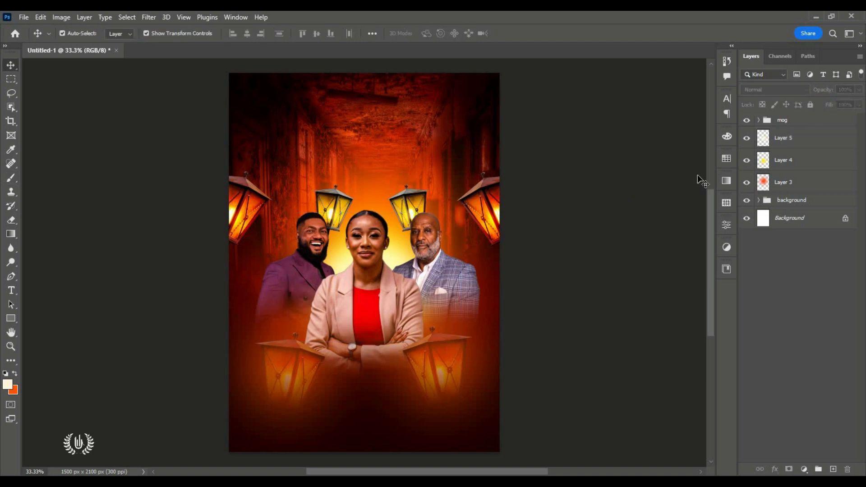
Create Layer 6 on top and dab yellow between the people's heads
key("ctrl+shift+alt+n")
key("b")
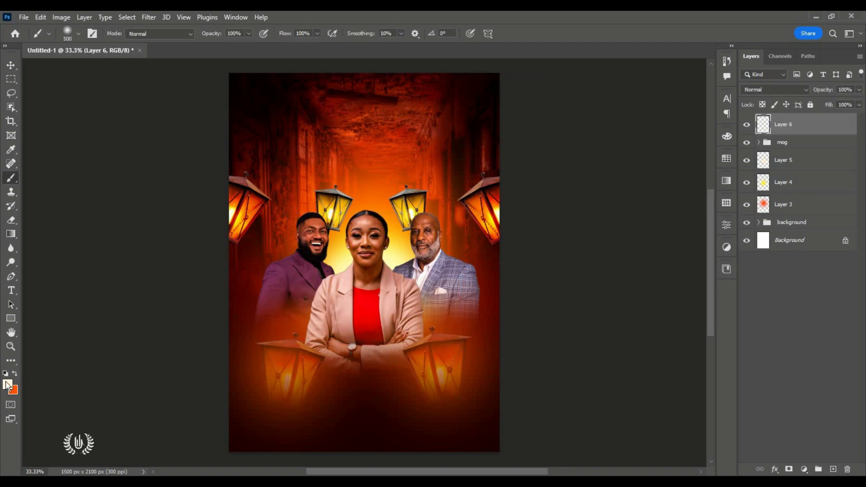
left_click(8, 386)
left_click(586, 163)
left_click_drag(604, 283, 603, 276)
left_click(698, 153)
left_click(402, 246)
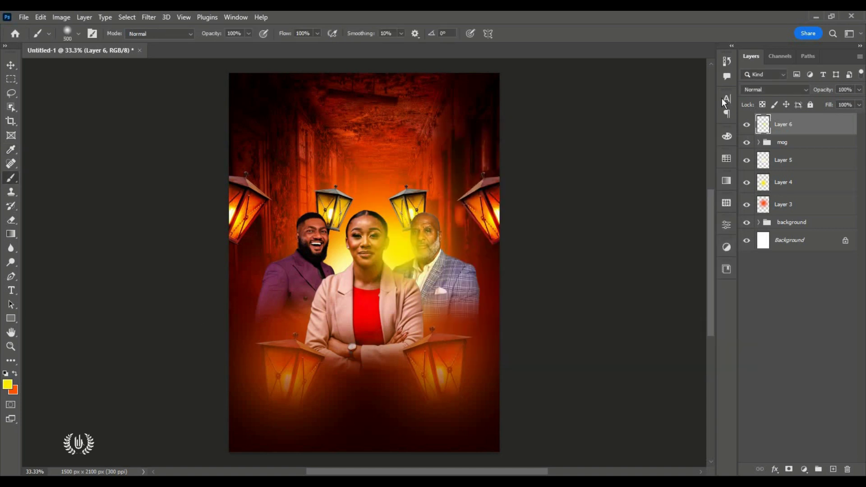
Set Layer 6 to Screen, paint yellow beside the left man's face, and compare visibility
left_click(775, 89)
left_click(767, 183)
left_click(331, 255)
key("bracketleft")
key("bracketleft")
key("bracketleft")
key("bracketleft")
key("bracketleft")
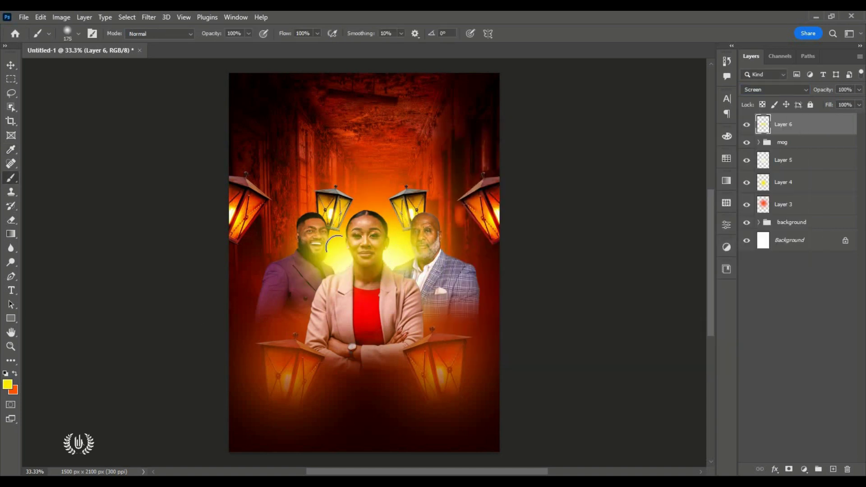
key("v")
left_click(556, 309)
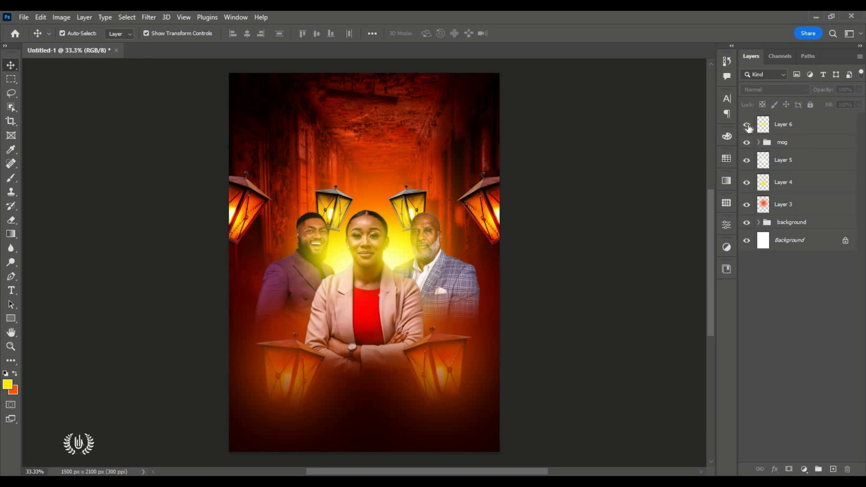
left_click(747, 126)
left_click(748, 127)
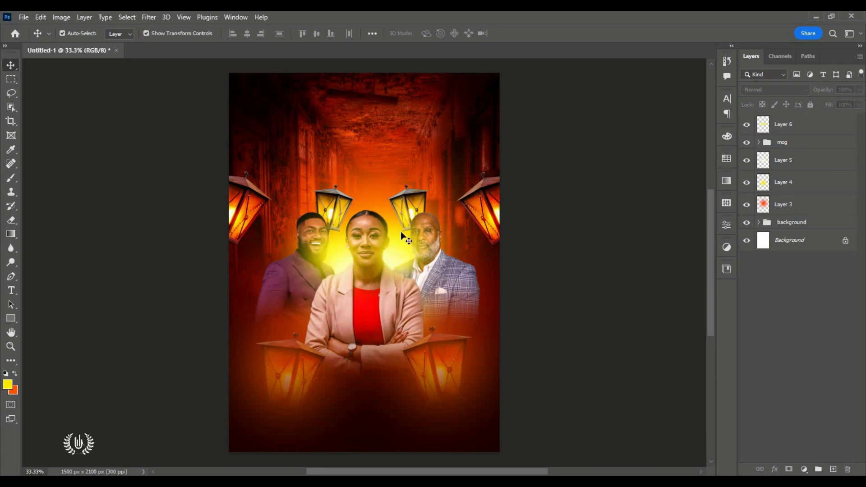
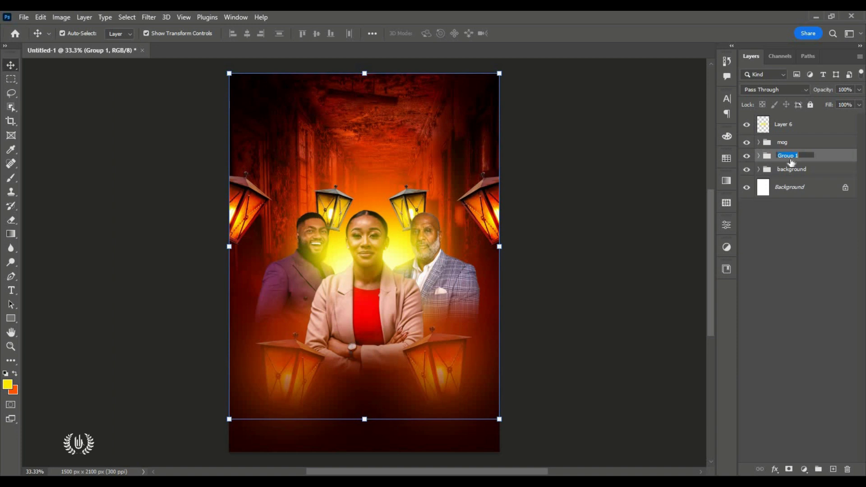
Rename Group 1 to 'back light' and move Layer 6 into the mog group
type("back light")
left_click(654, 250)
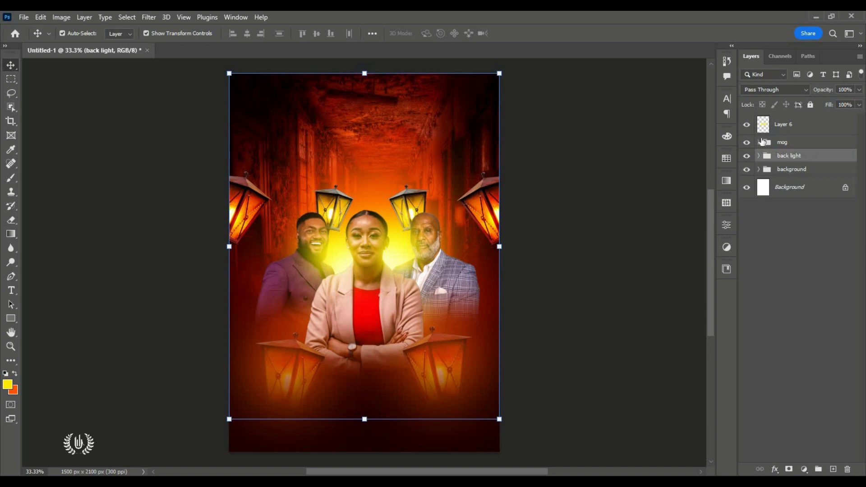
left_click(759, 143)
left_click_drag(787, 125, 758, 122)
Toggle the mog and back light groups on and off to compare, leaving both visible
left_click(759, 120)
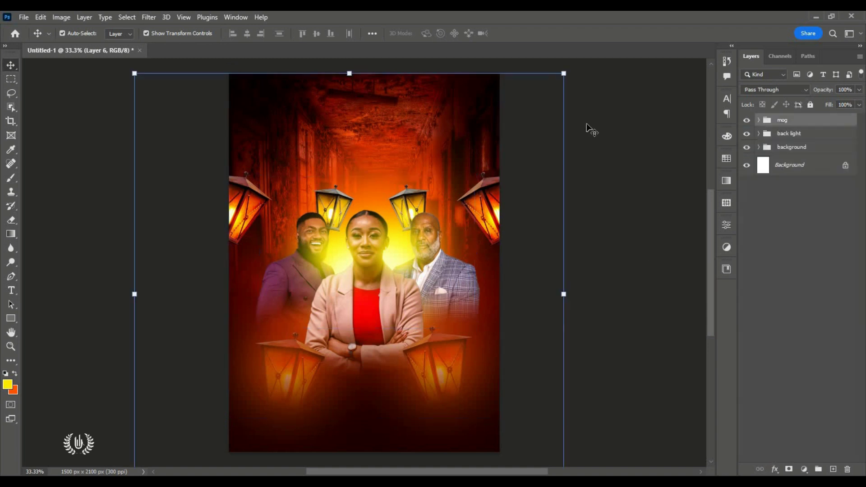
left_click(747, 120)
left_click(748, 121)
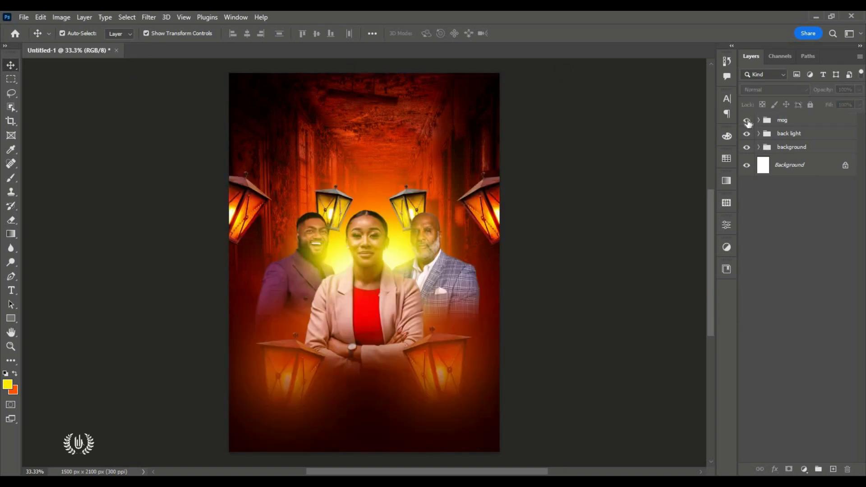
left_click(748, 121)
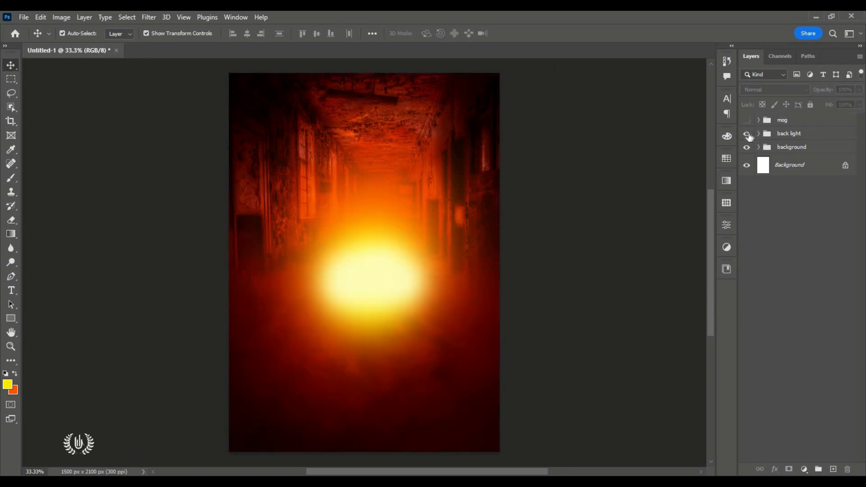
left_click(748, 134)
left_click(748, 135)
left_click(747, 121)
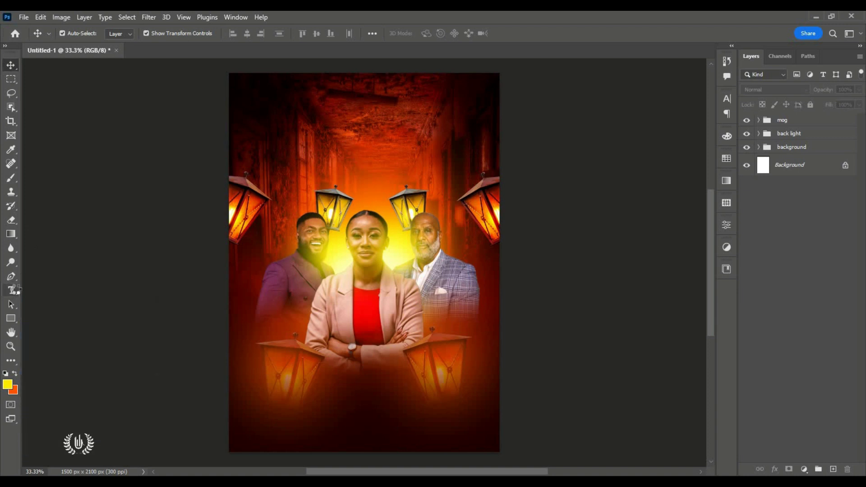
Start a text layer near the poster top in white ffffff, 23 pt Old London Alternate
left_click_drag(11, 290, 36, 291)
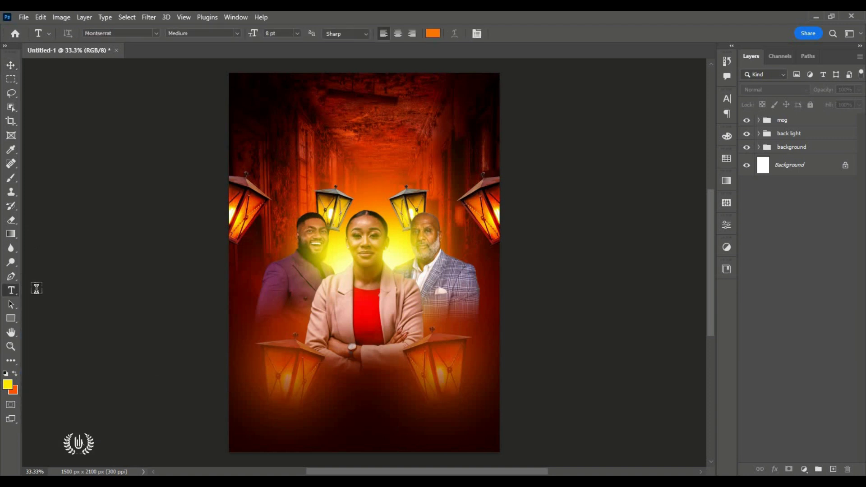
left_click(340, 134)
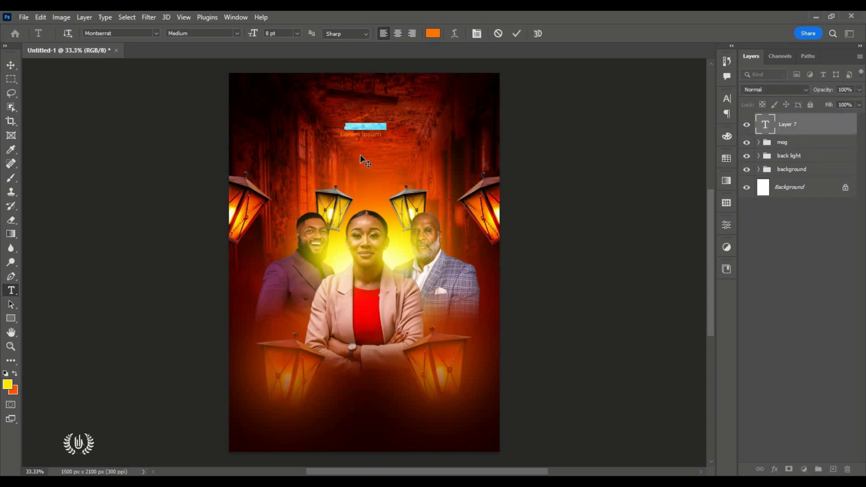
left_click(434, 33)
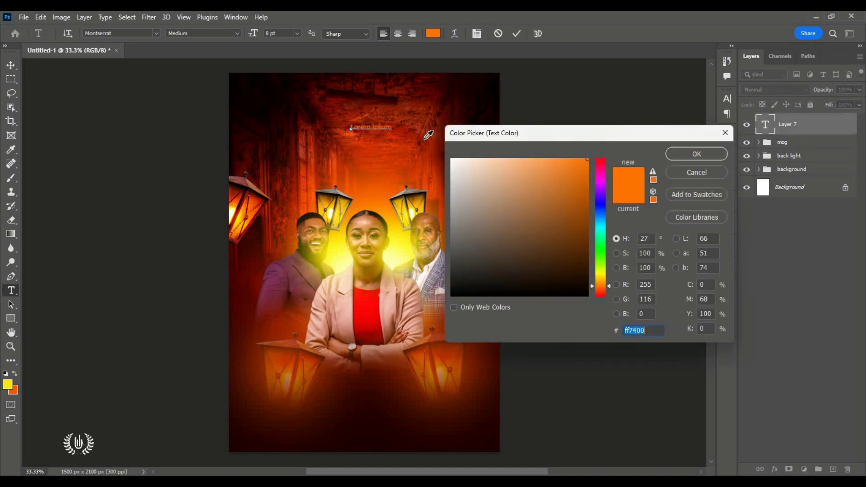
type("ffffff")
left_click(697, 156)
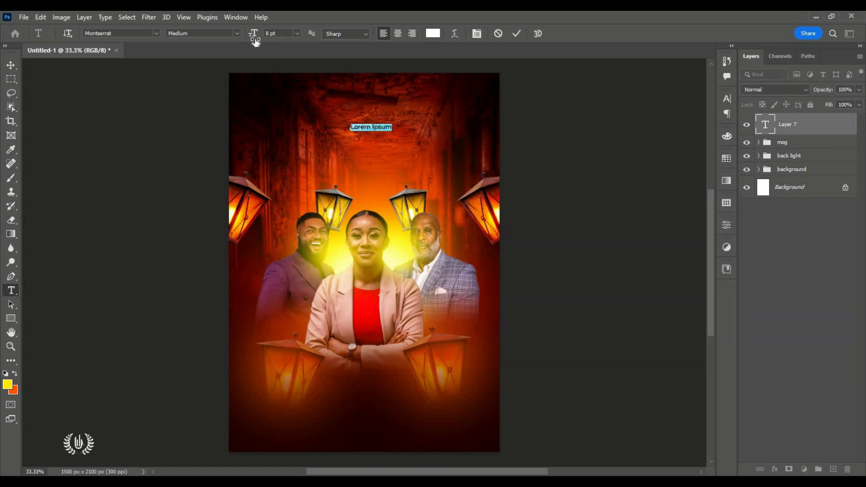
left_click_drag(253, 34, 425, 176)
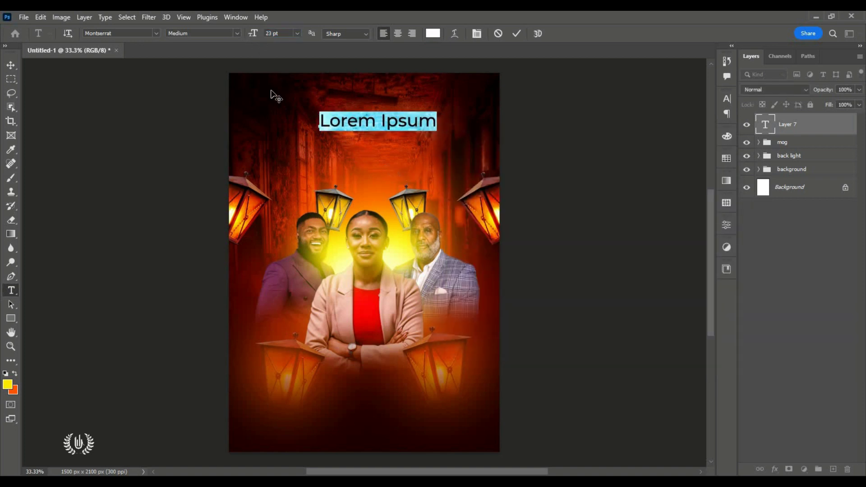
left_click(159, 37)
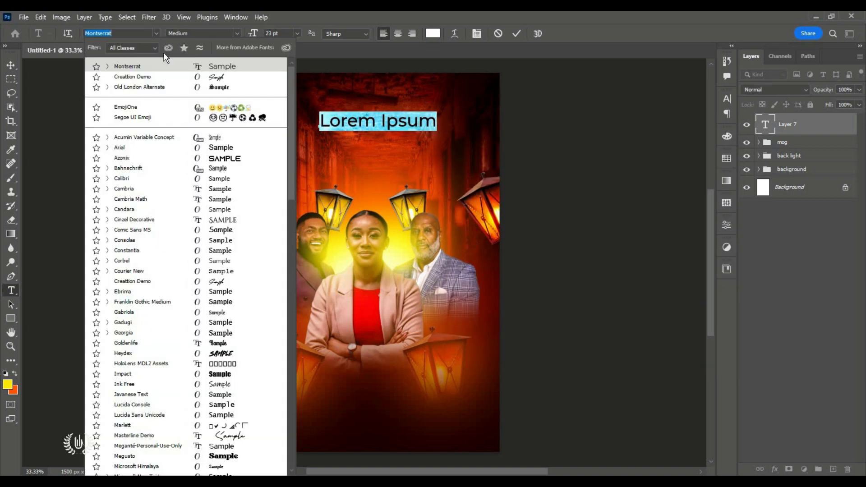
left_click(159, 88)
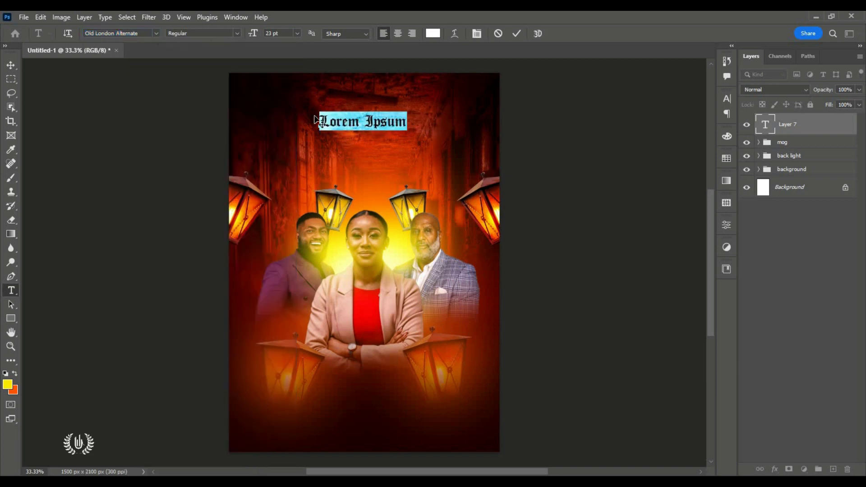
Replace the placeholder text with 'Grace' and commit the title
left_click(339, 129)
key("ctrl+a")
scroll(397, 136, "up", 2)
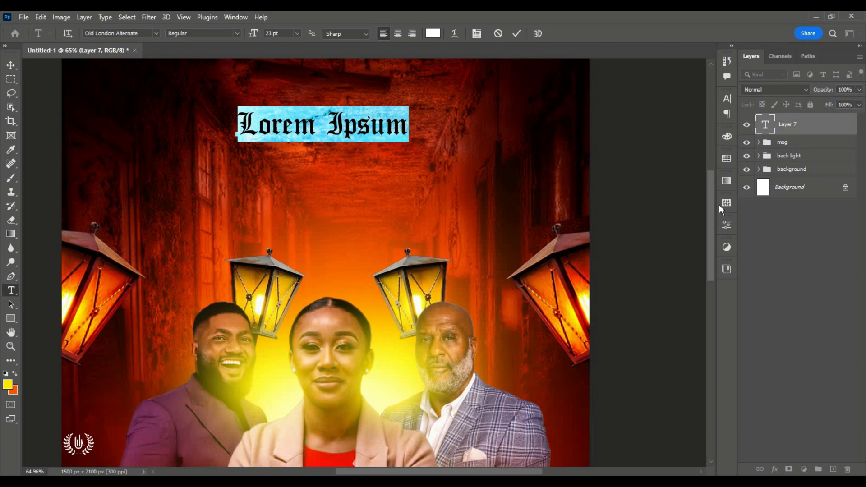
scroll(709, 193, "up", 3)
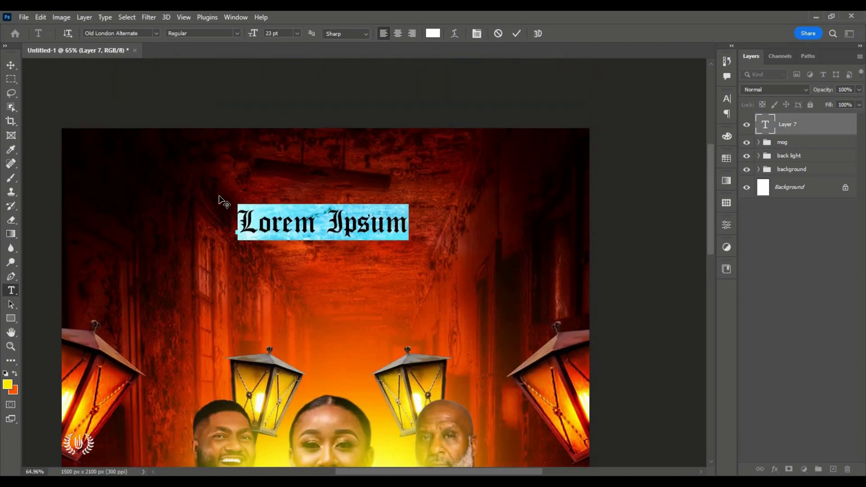
left_click(306, 222)
key("ctrl+a")
type("g")
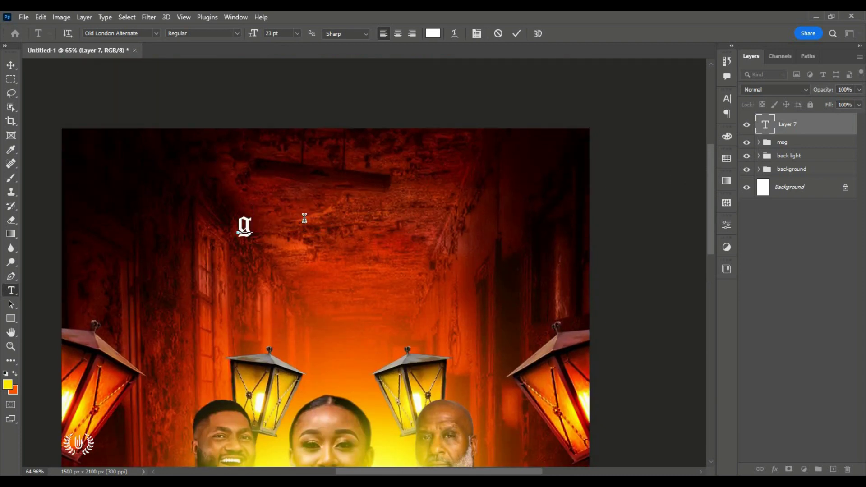
key("BackSpace")
type("GRA")
key("BackSpace")
key("BackSpace")
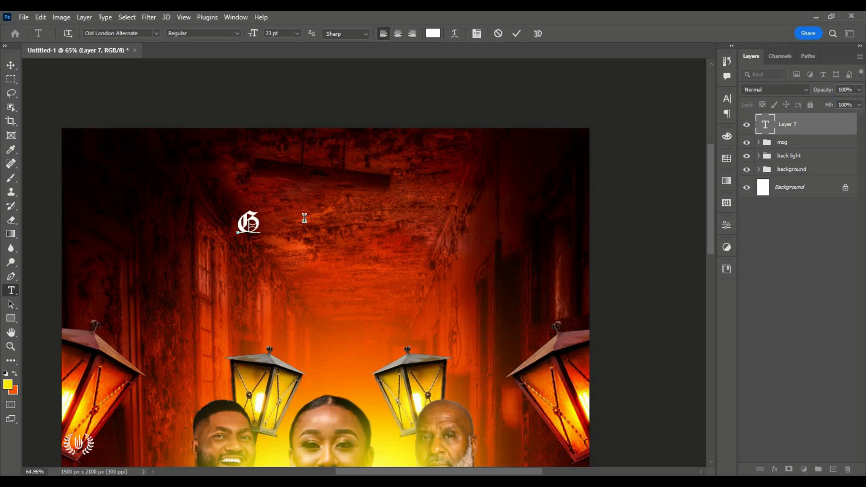
type("race")
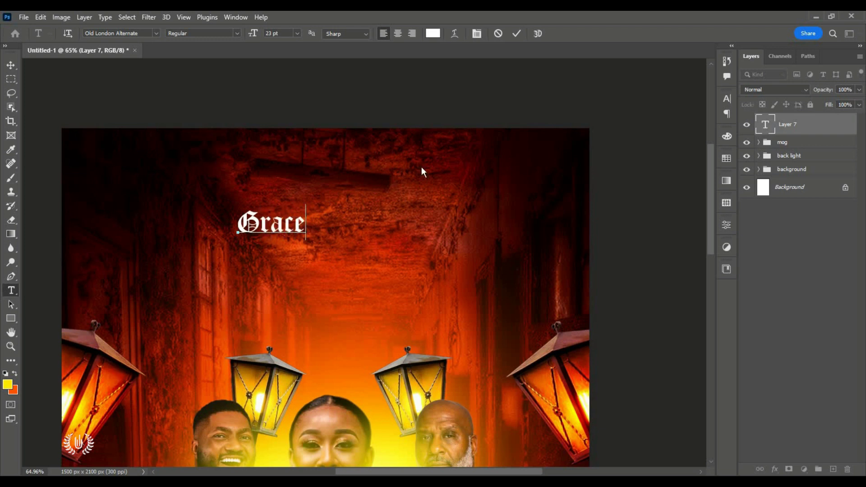
left_click(517, 35)
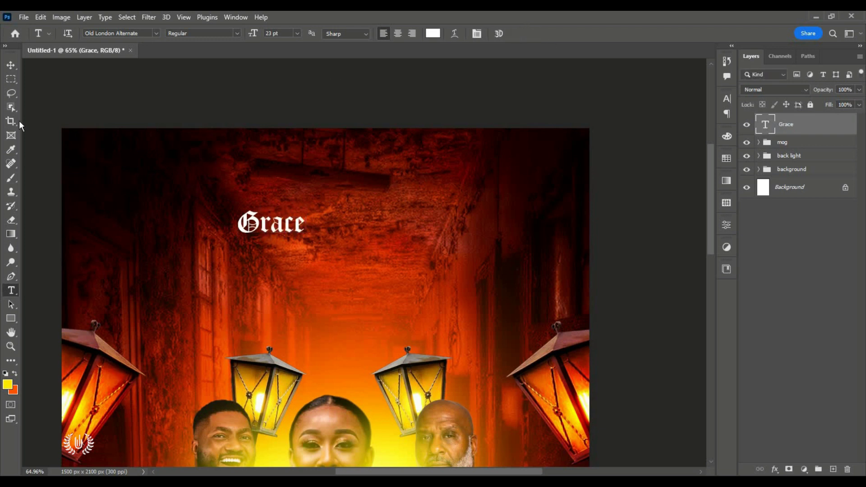
Scale the Grace title to about 183%, centre it horizontally, and fit the poster on screen
key("v")
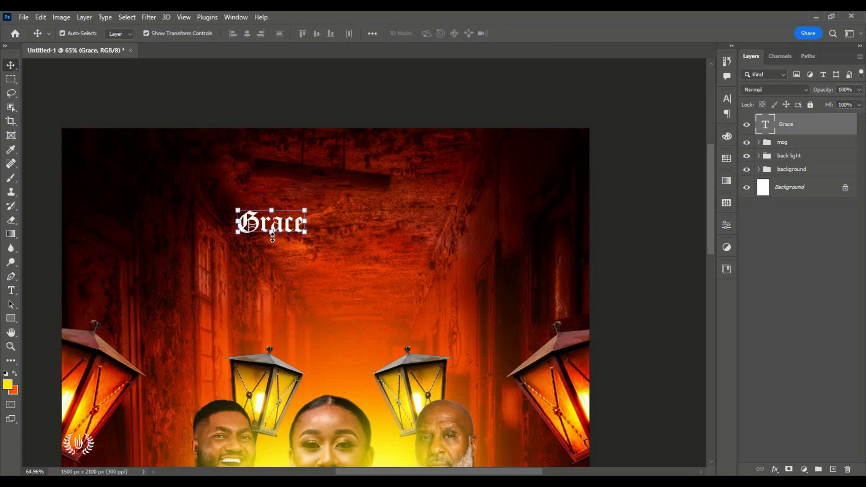
left_click_drag(273, 237, 339, 266)
left_click(536, 33)
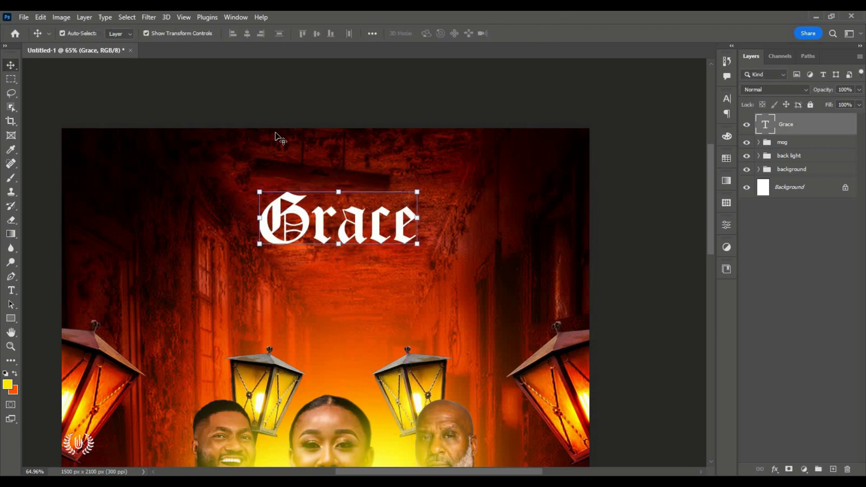
key("ctrl")
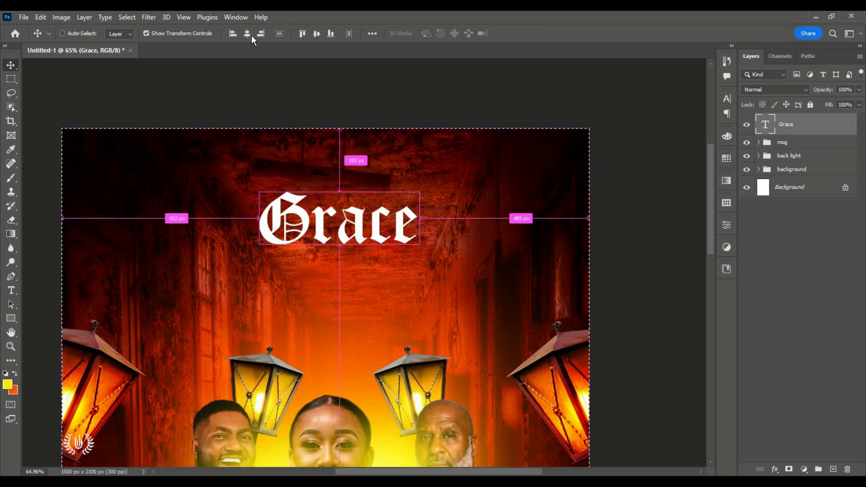
left_click(251, 36)
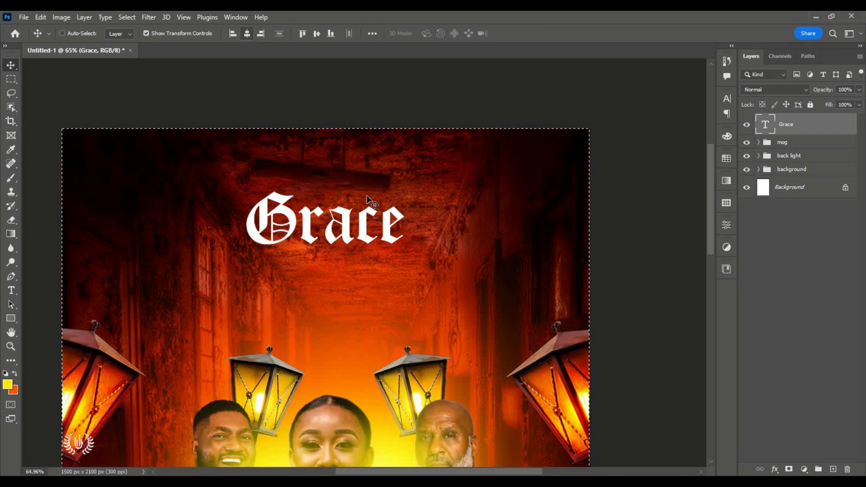
key("ctrl+0")
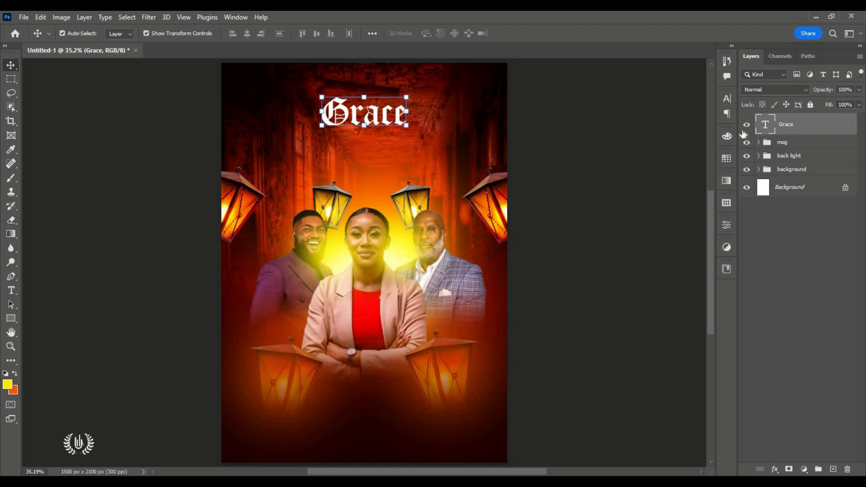
Add a 20 px Stroke positioned outside to the Grace layer's style
double_click(811, 129)
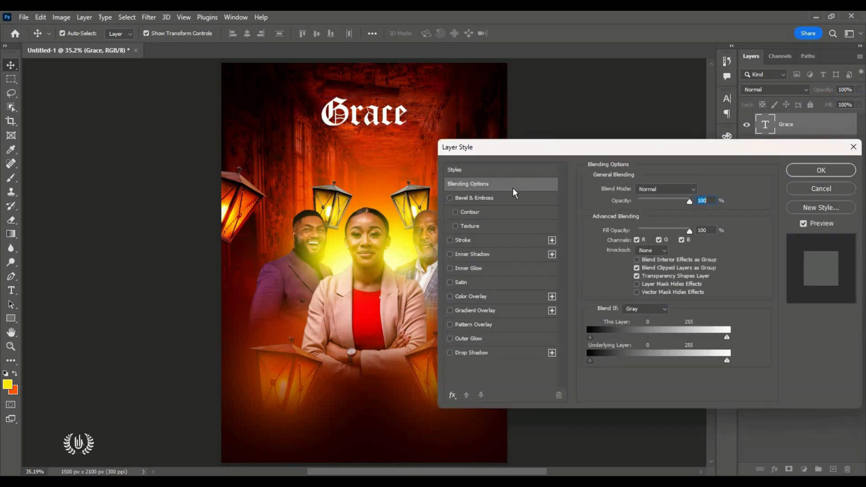
left_click(492, 246)
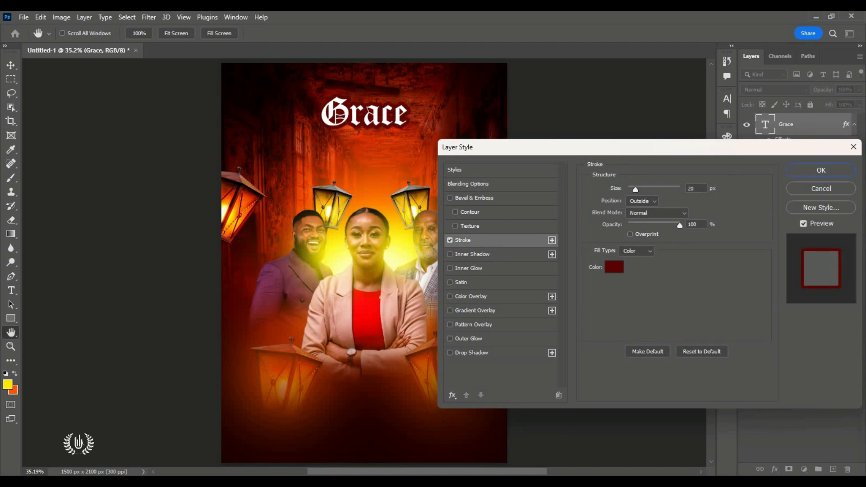
left_click(652, 201)
left_click(615, 266)
Set the stroke colour to a dark red, darker than #870601, and apply it
left_click(602, 218)
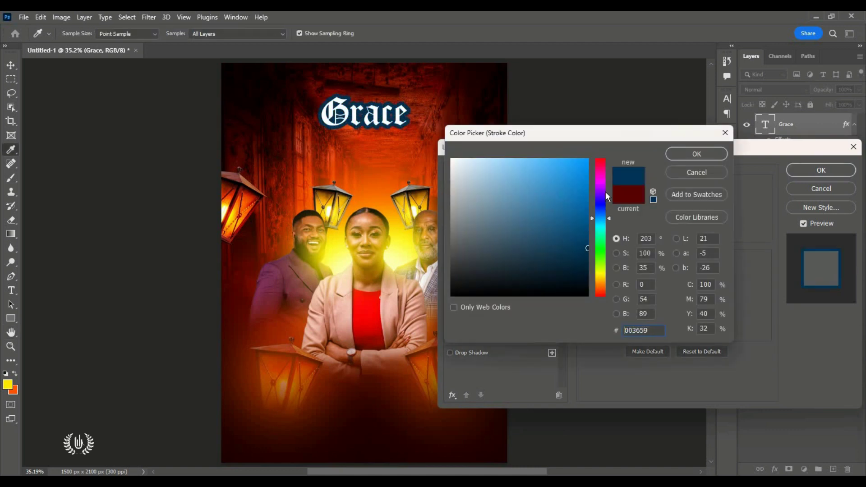
left_click(601, 247)
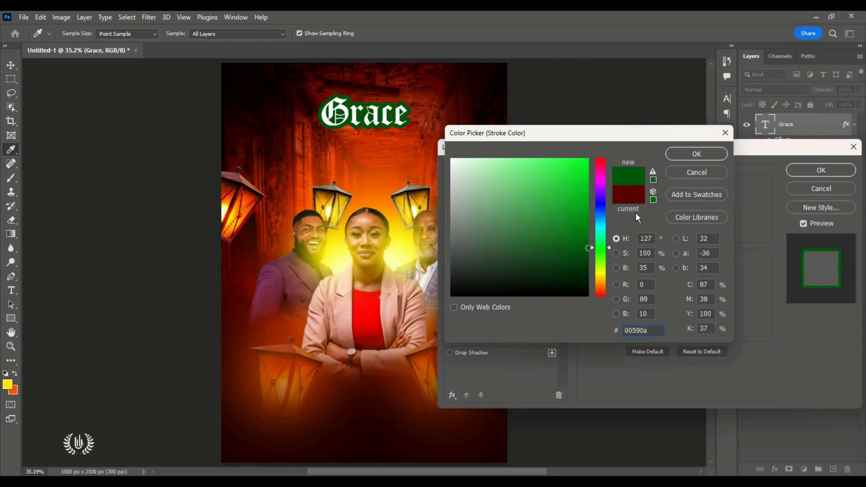
left_click(634, 201)
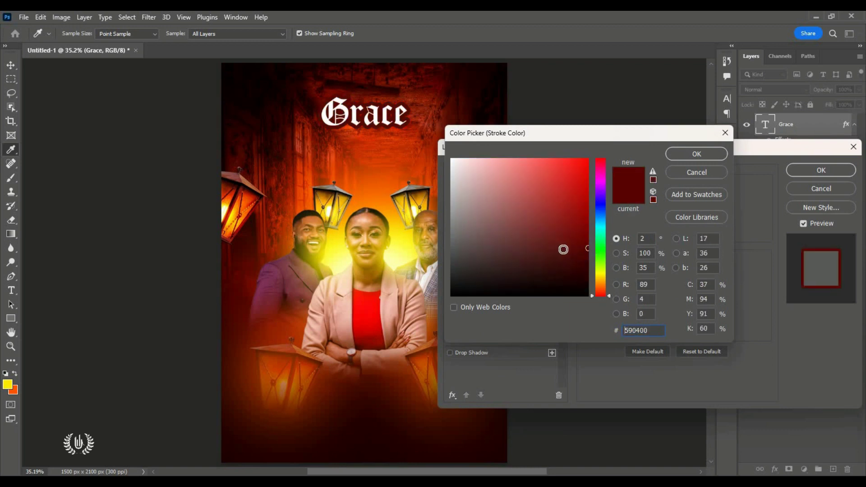
left_click(585, 261)
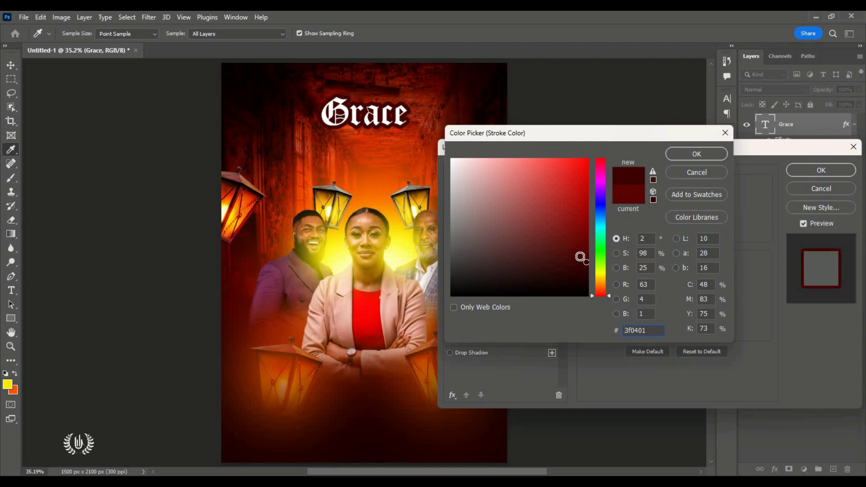
type("870601")
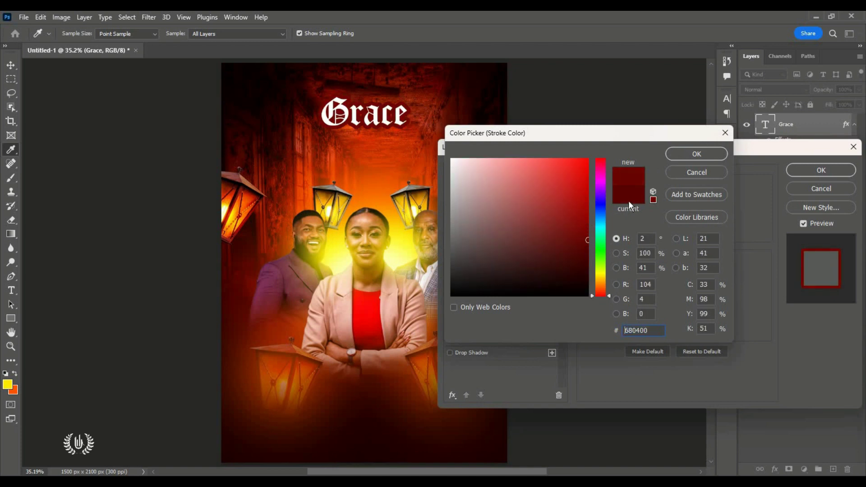
left_click_drag(588, 242, 587, 250)
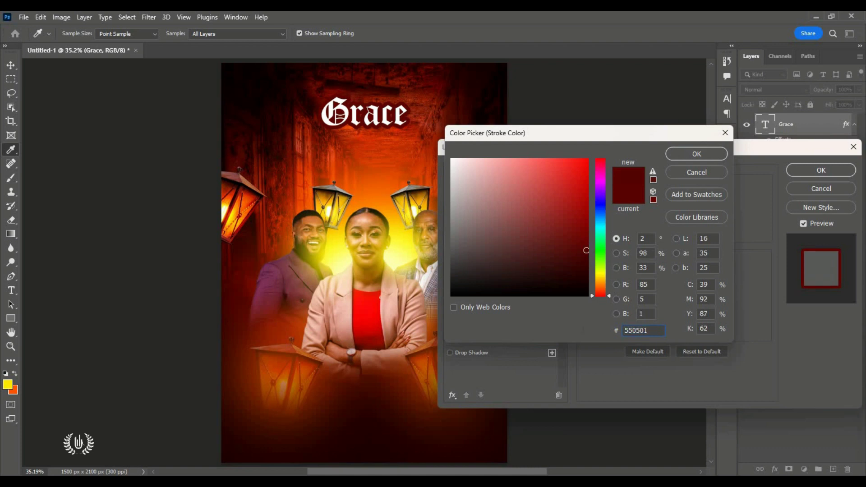
left_click(685, 153)
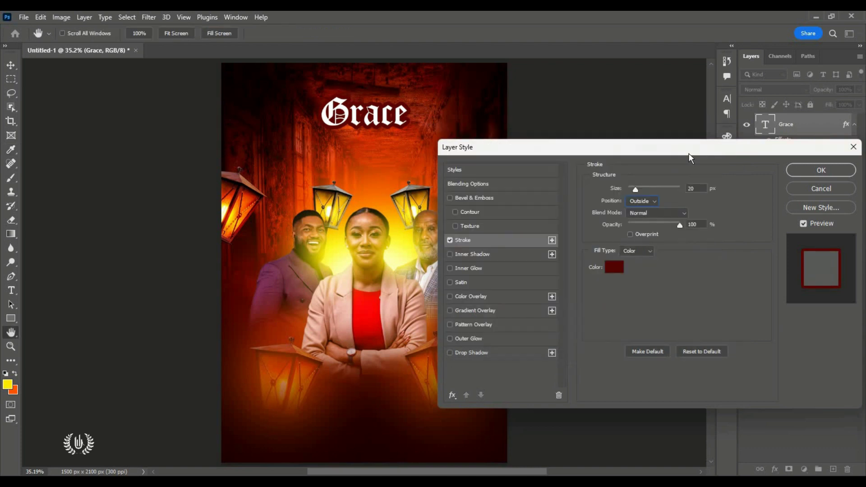
left_click_drag(689, 153, 432, 228)
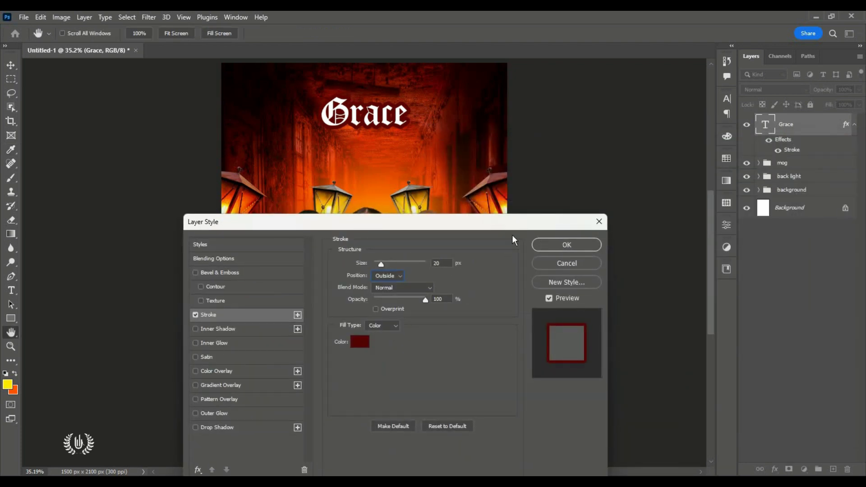
left_click(566, 244)
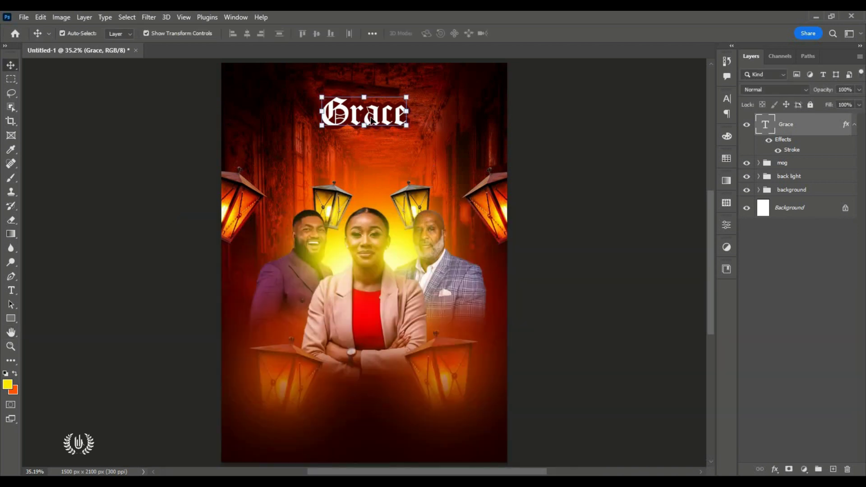
Draw a wide, thin yellow rectangle below the Grace title
left_click(8, 318)
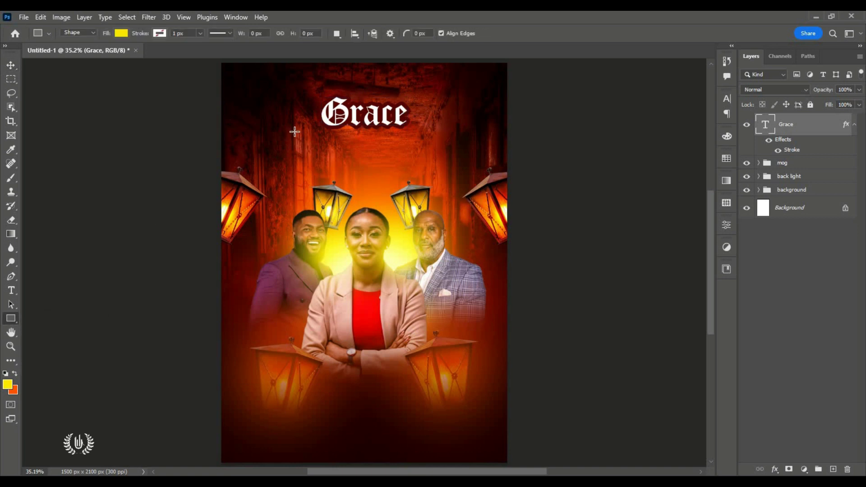
left_click_drag(293, 131, 447, 148)
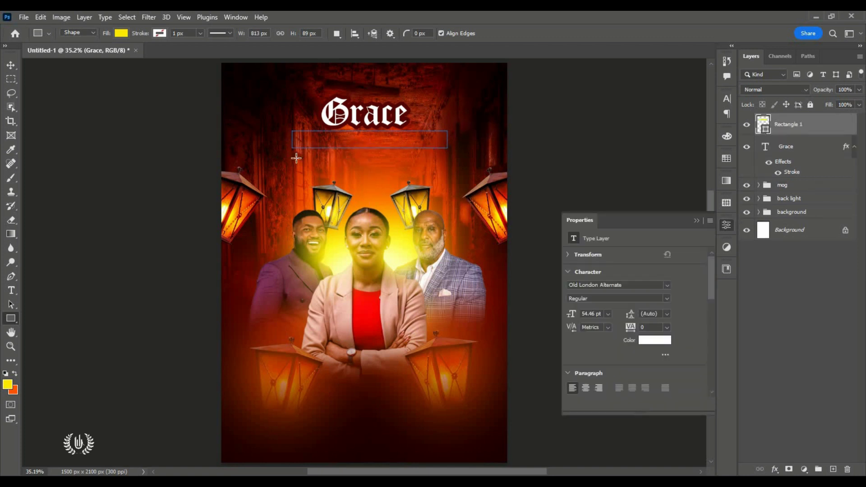
left_click(16, 69)
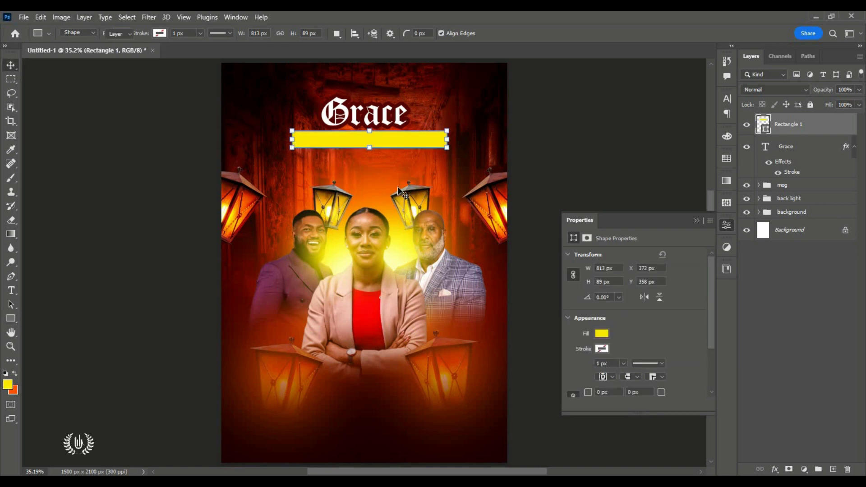
Resize the yellow bar to about 835 × 86 px and position it under the title
key("ctrl+t")
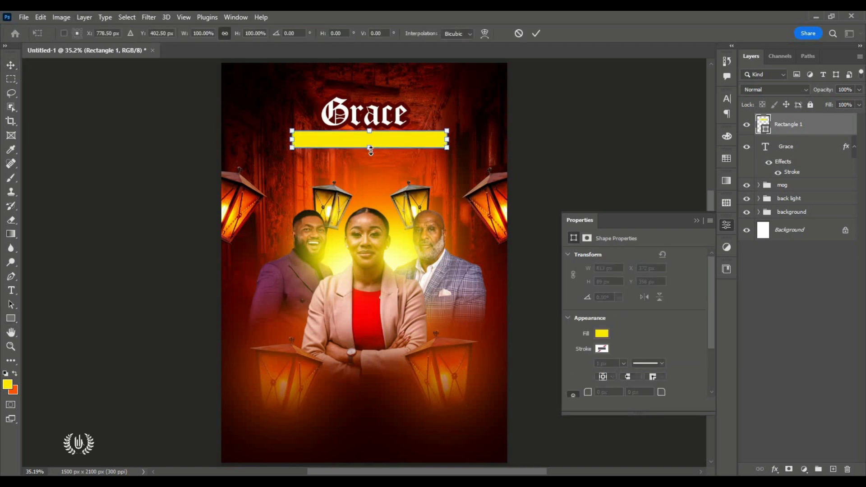
mouse_move(372, 147)
left_mouse_down()
mouse_move(371, 156)
mouse_move(371, 147)
left_mouse_up()
left_click_drag(287, 139, 281, 139)
left_click_drag(353, 140, 360, 142)
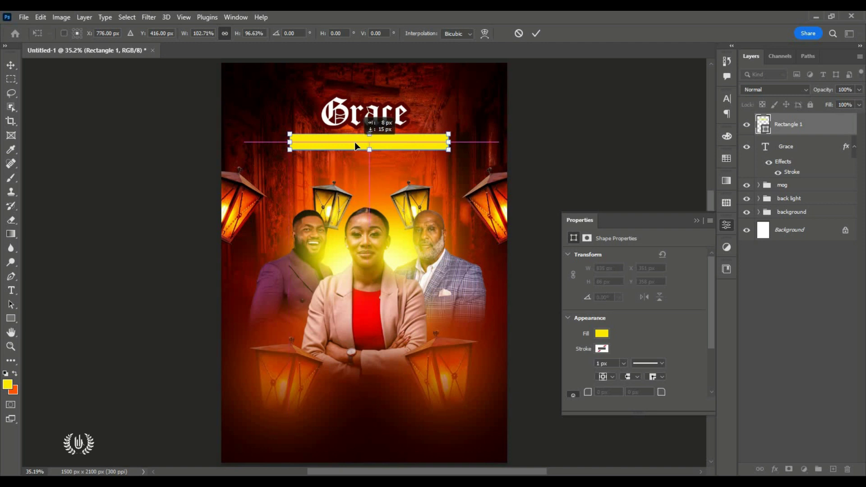
left_click(535, 33)
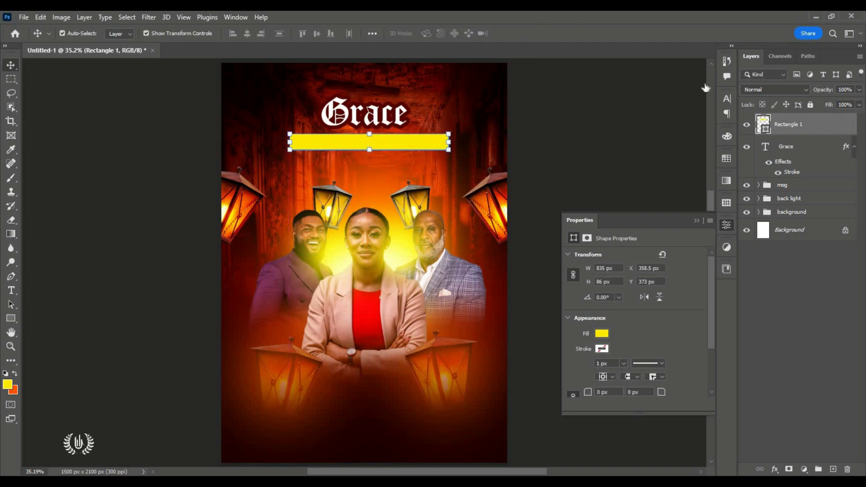
key("h")
double_click(830, 124)
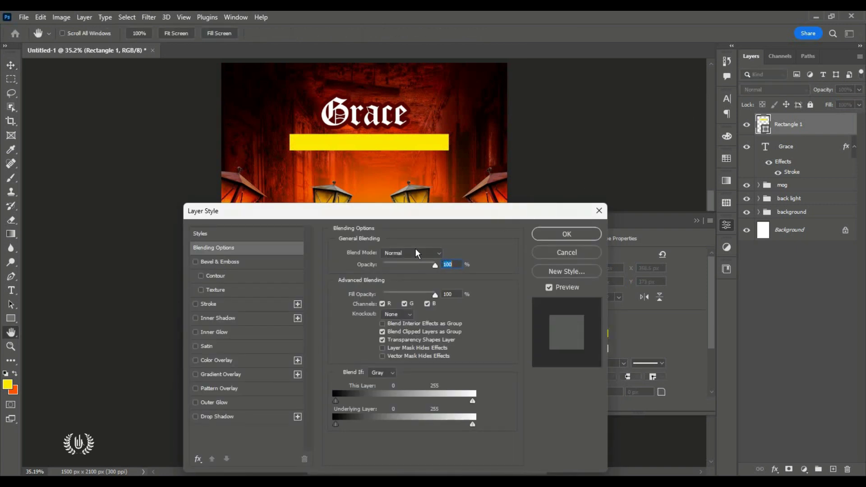
Apply a dark-to-bright red Gradient Overlay to Rectangle 1 and confirm it
left_click(210, 376)
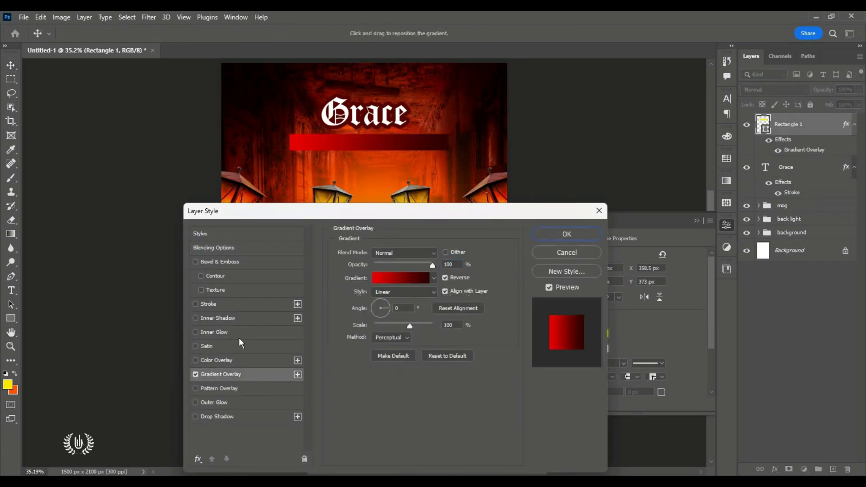
left_click_drag(365, 212, 441, 225)
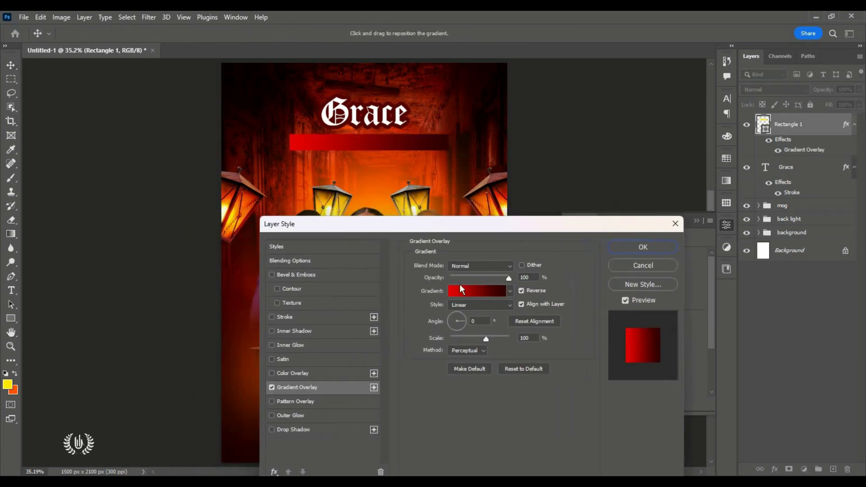
left_click(499, 292)
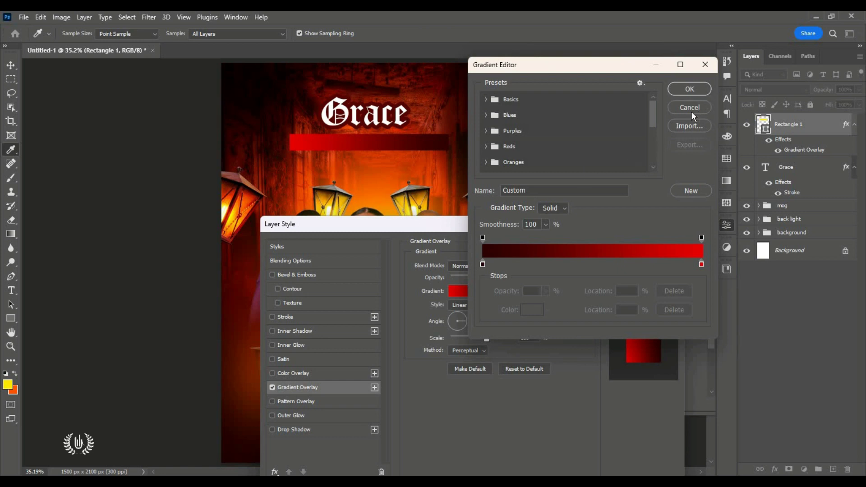
left_click(691, 90)
left_click_drag(503, 233, 401, 224)
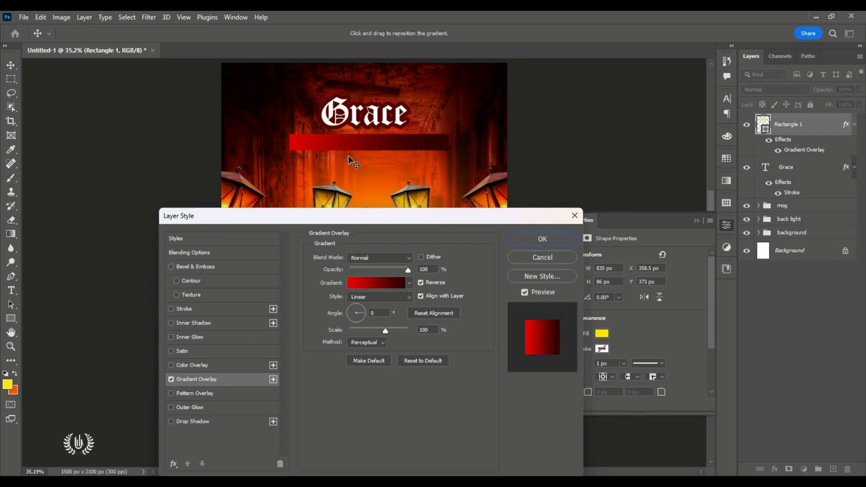
left_click(537, 239)
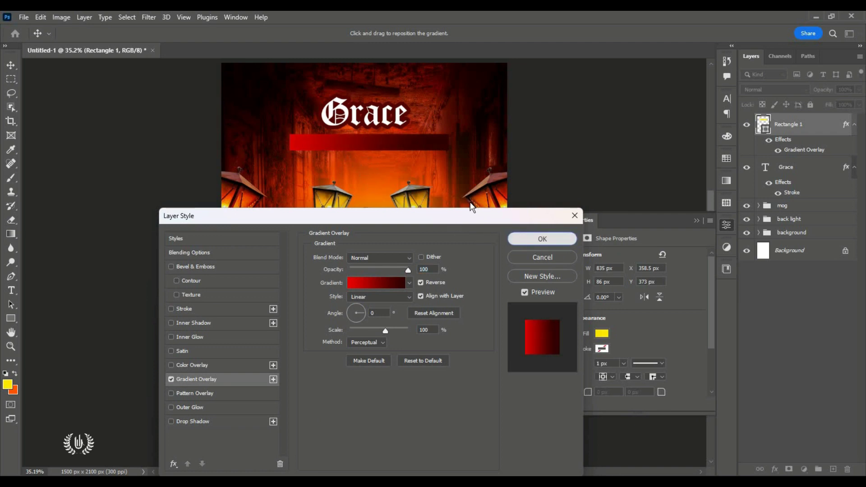
left_click(556, 221)
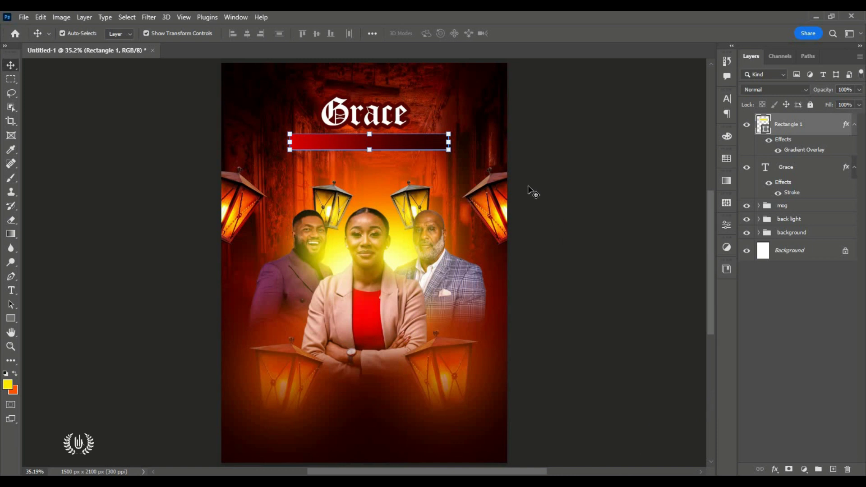
Start a text layer on the red bar set in Montserrat SemiBold Italic
left_click(11, 291)
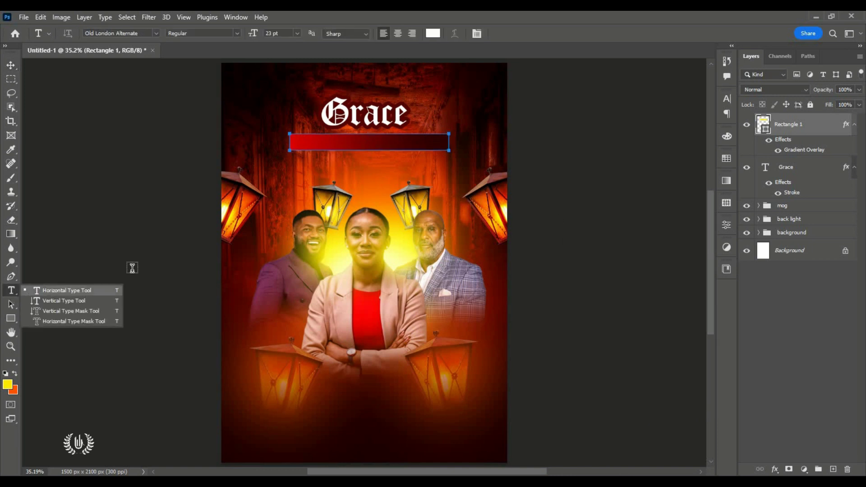
left_click(290, 194)
left_click_drag(316, 192, 324, 146)
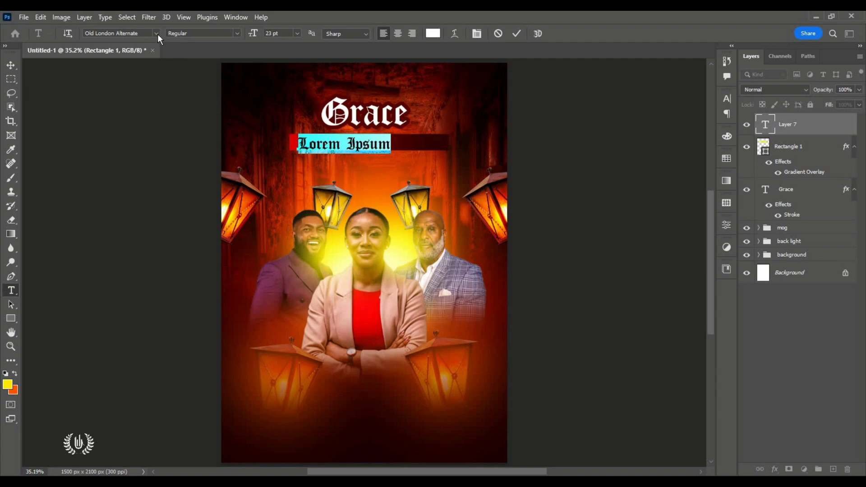
left_click(156, 34)
left_click(170, 76)
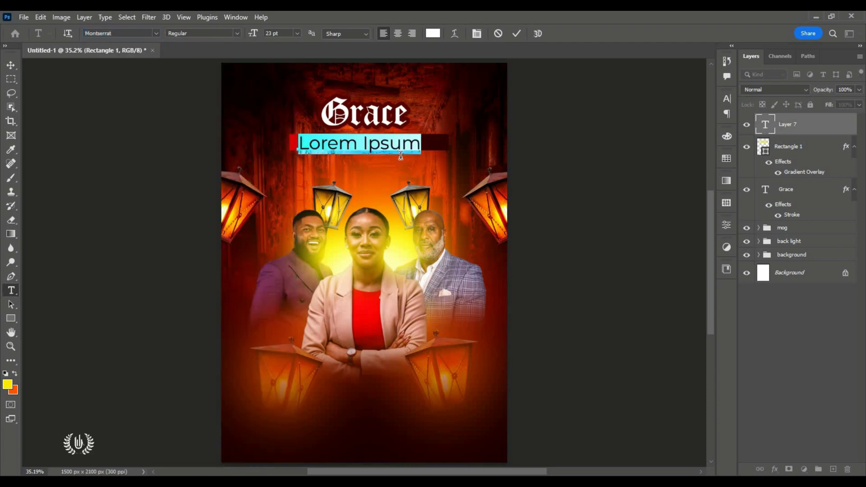
scroll(400, 156, "up", 5)
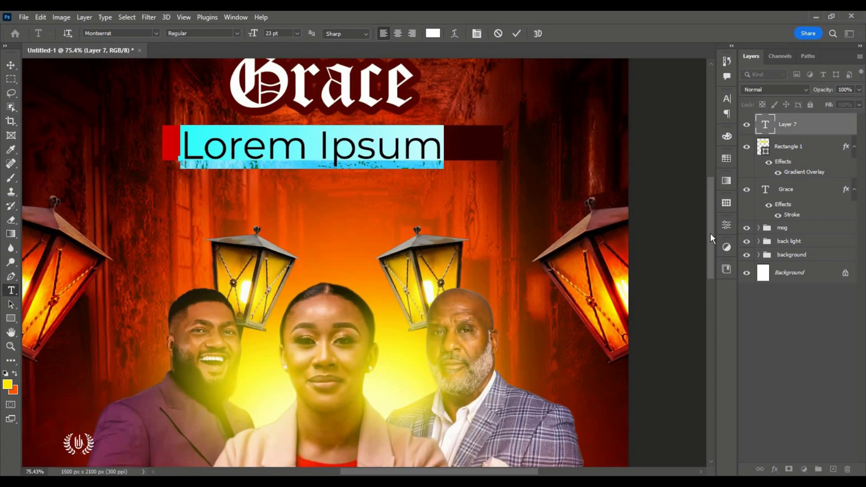
scroll(711, 234, "up", 3)
left_click(237, 33)
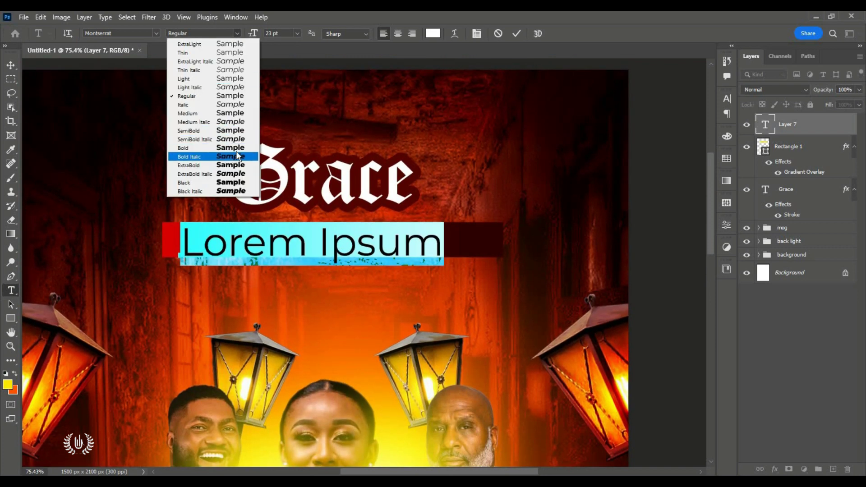
left_click(243, 138)
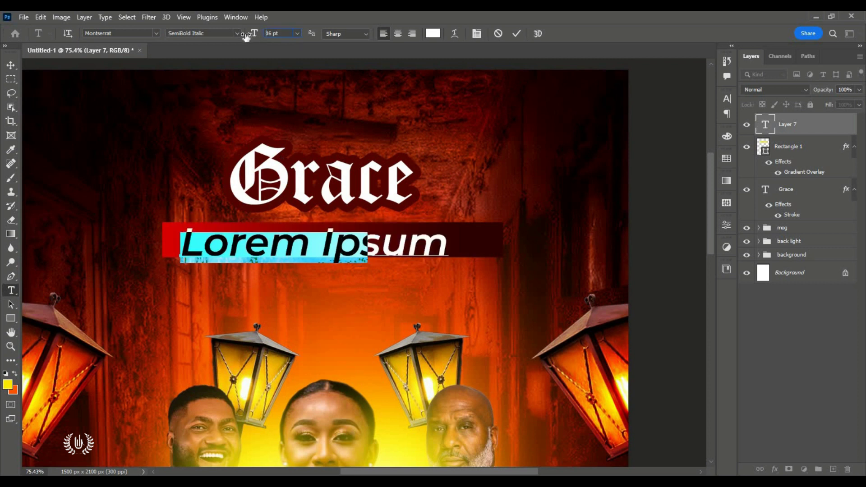
Type 'of the Almight shall locate you!!!' at 9 pt with tracking 100 and commit it
key("ctrl+shift+comma")
key("ctrl+shift+comma")
key("ctrl+shift+comma")
key("ctrl+shift+comma")
key("ctrl+shift+comma")
key("ctrl+shift+comma")
key("ctrl+shift+comma")
type("of the Almight shall locate you!!!")
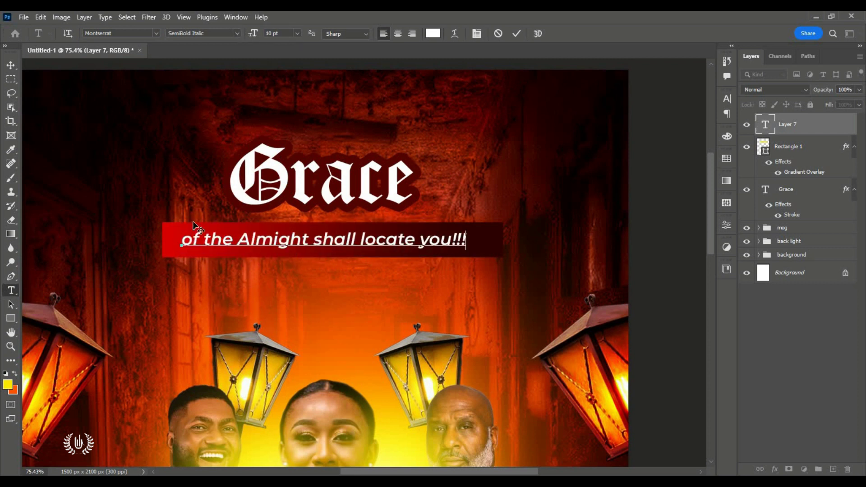
left_click_drag(337, 282, 326, 237)
key("ctrl+a")
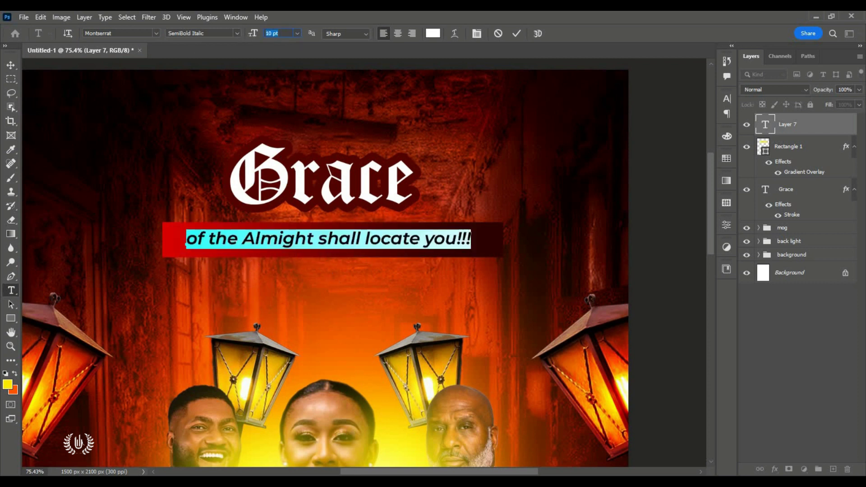
key("ctrl+shift+comma")
key("ctrl+t")
key("alt+Right")
key("alt+Right")
key("alt+Right")
key("alt+Right")
key("alt+Right")
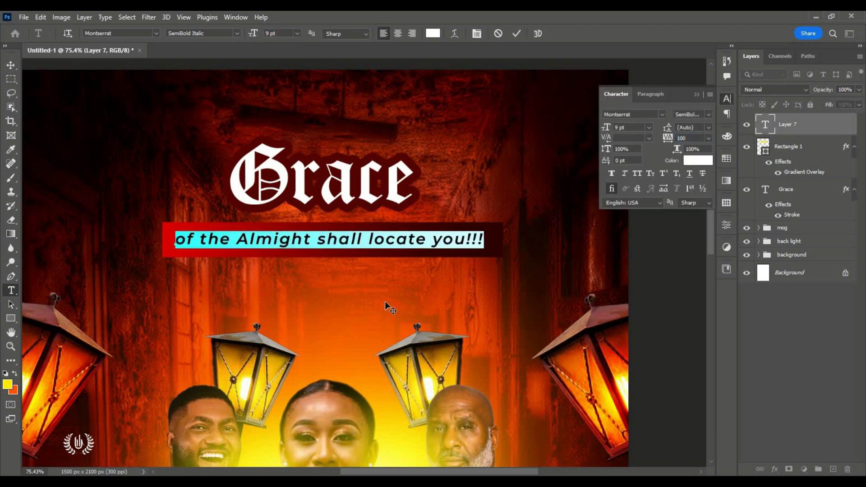
key("ctrl+Return")
key("v")
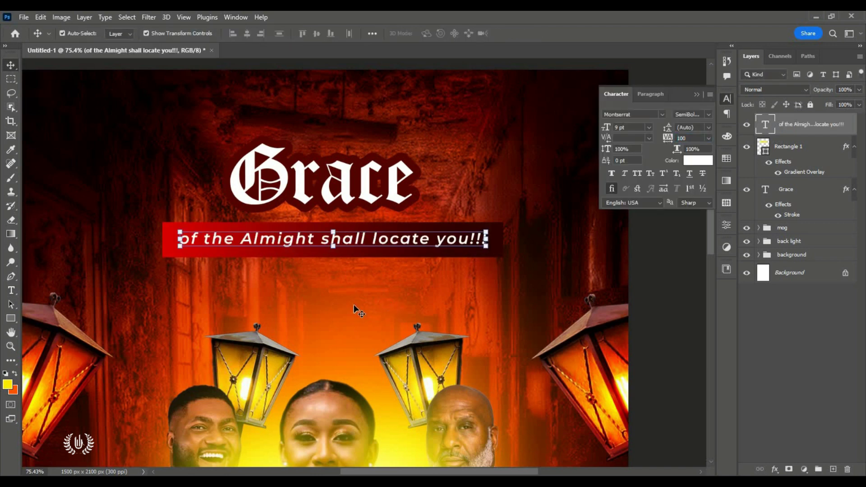
key("ctrl+0")
left_click(544, 158, "ctrl")
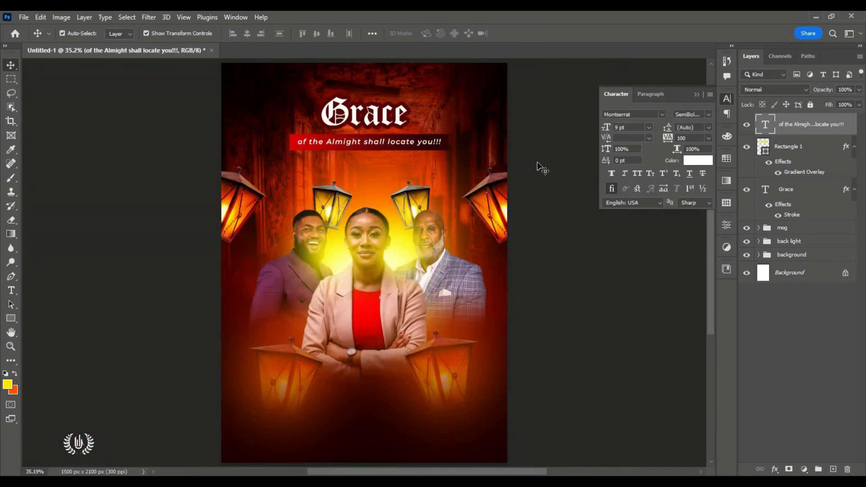
Close the Character panel, then select and deselect the tagline layer
left_click(697, 94)
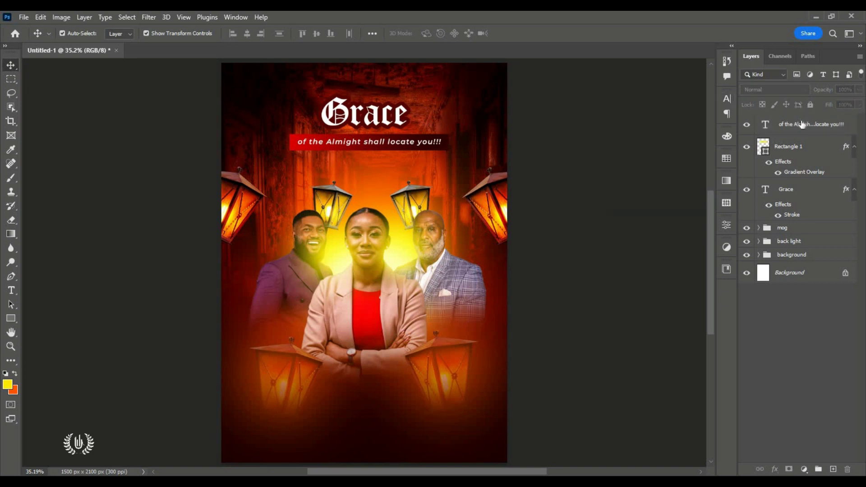
left_click(802, 125)
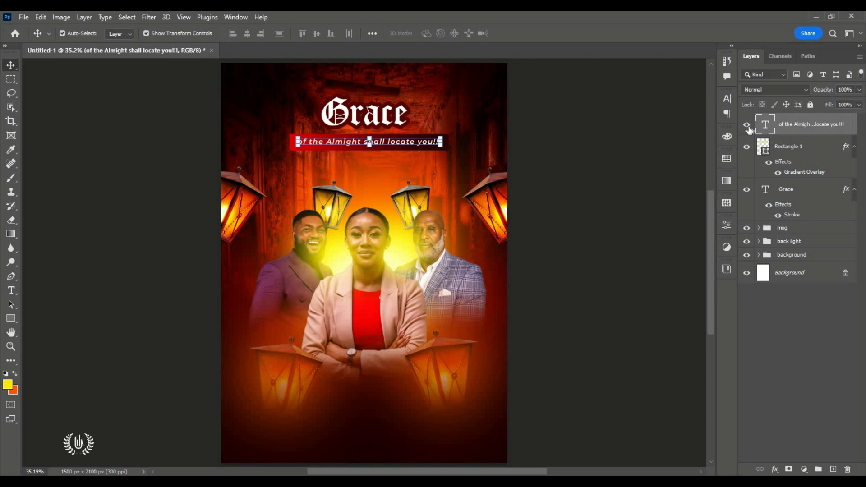
left_click(661, 144)
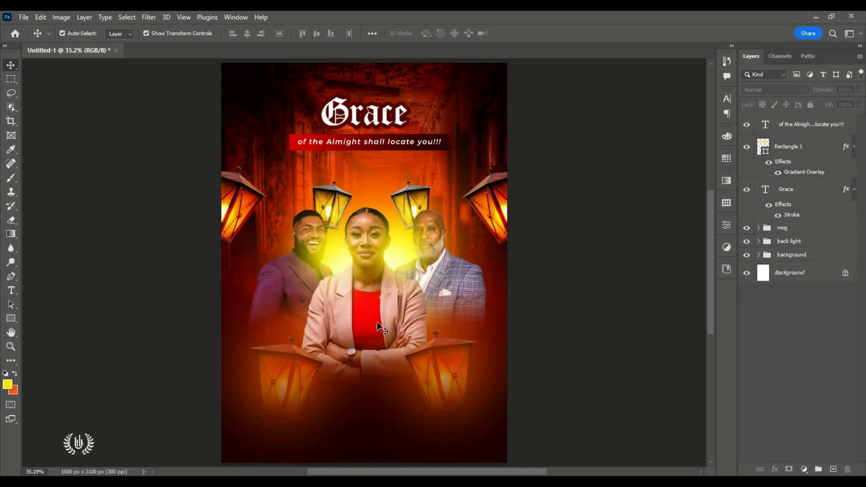
left_click(14, 315)
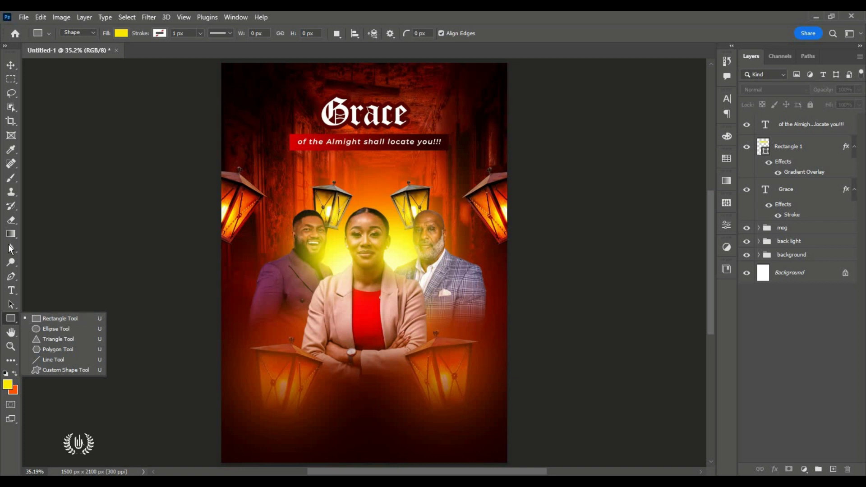
Start a text layer below the lanterns in Acumin Variable Concept Condensed Bold
left_click_drag(11, 292, 33, 287)
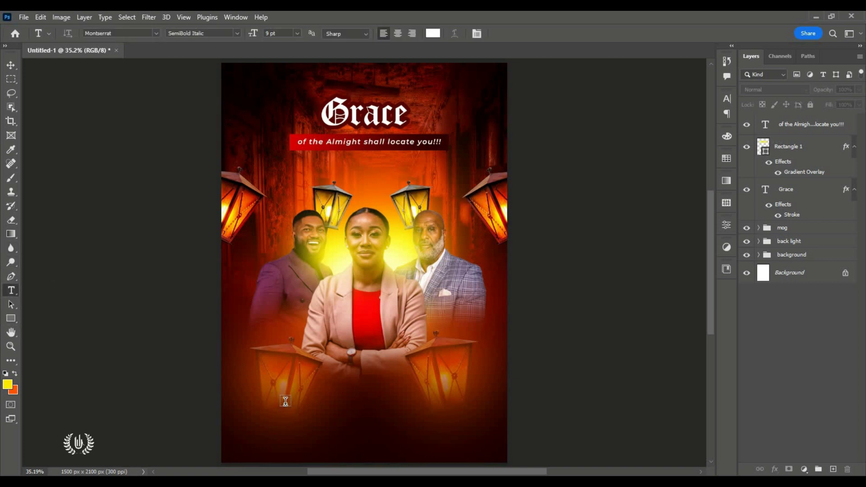
left_click(297, 397)
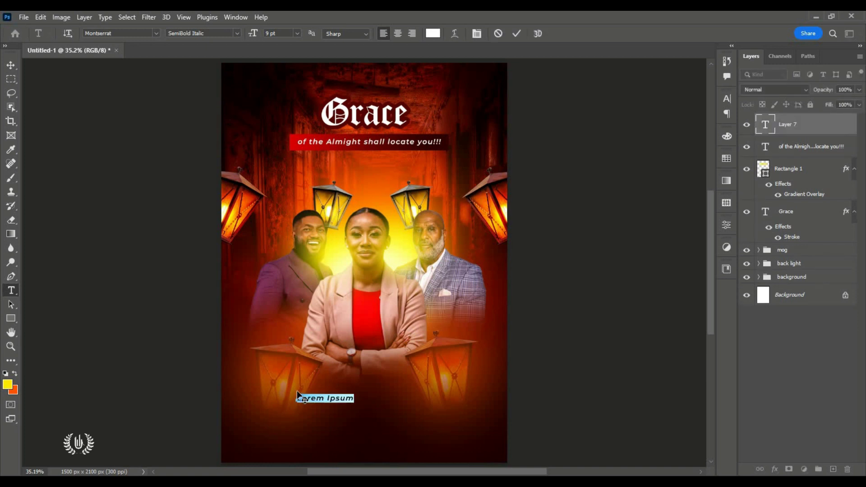
left_click(155, 33)
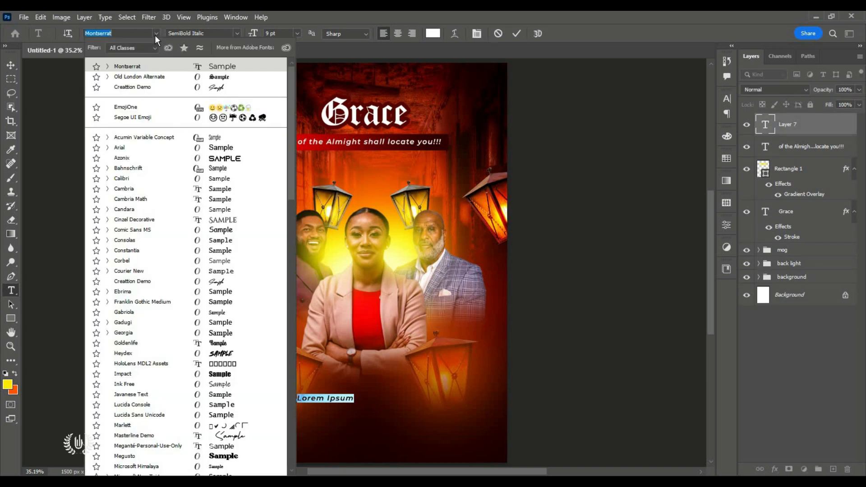
left_click(175, 138)
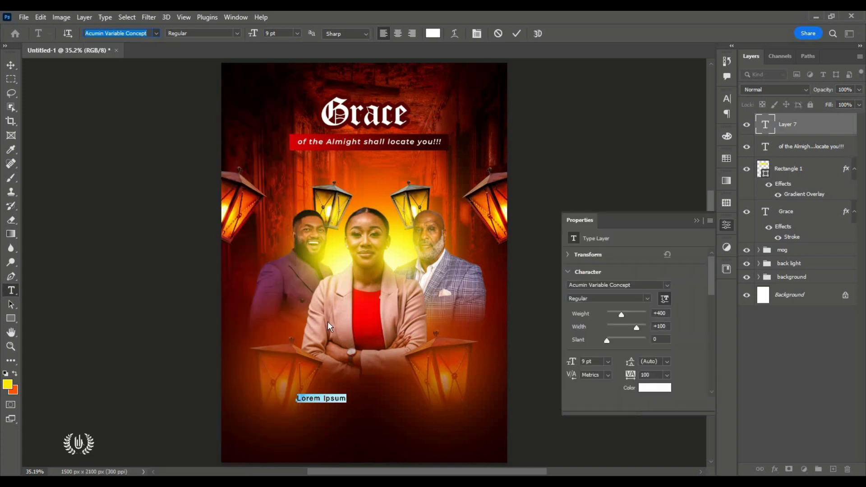
left_click(696, 222)
left_click_drag(298, 437, 618, 342)
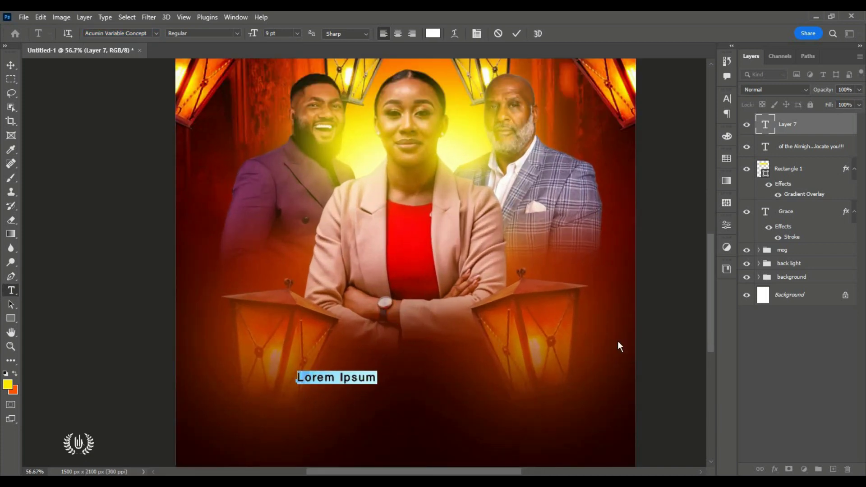
left_click_drag(712, 332, 710, 350)
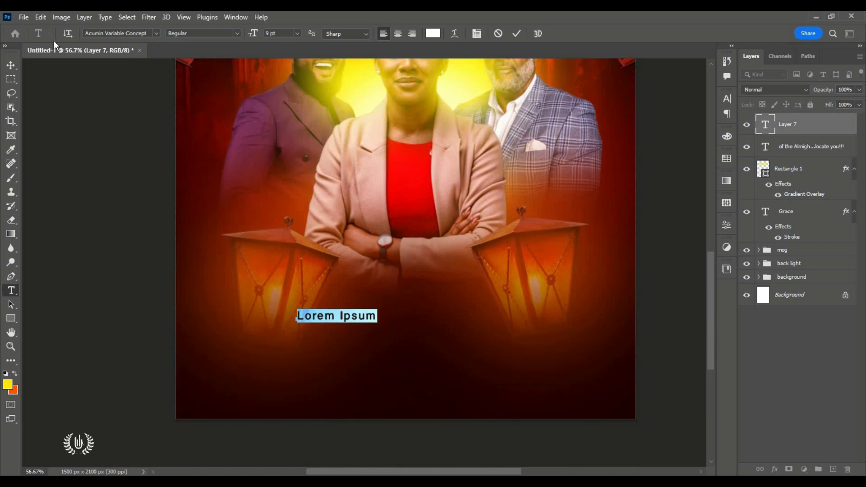
left_click(237, 34)
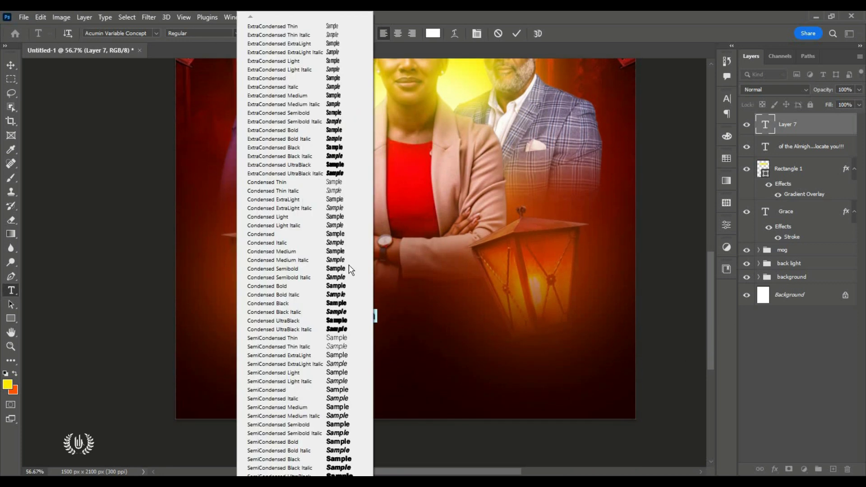
left_click(341, 286)
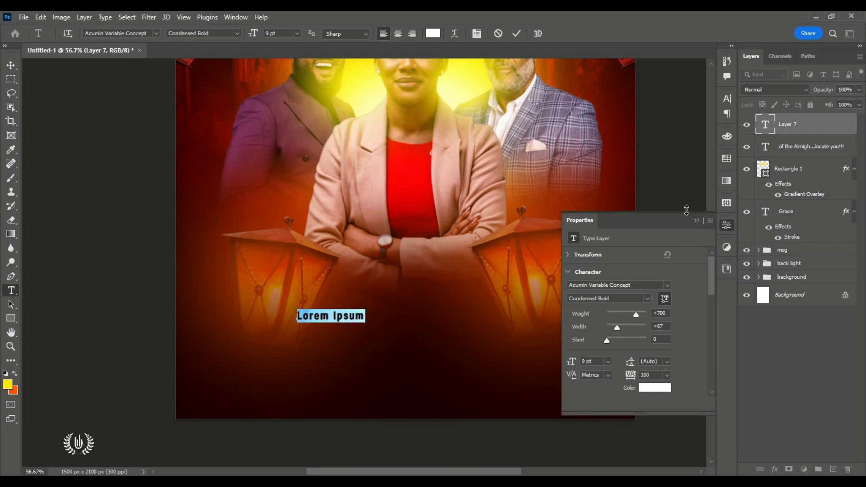
left_click(697, 221)
left_click(727, 96)
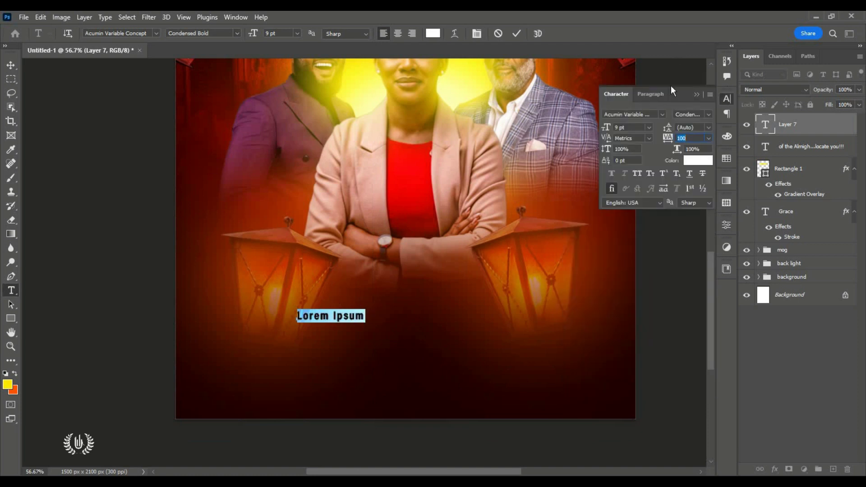
Type 'THE ENCOUNTER HOUR OF PRAYER' and scale the headline up to about 130%
left_click_drag(332, 316, 383, 305, "ctrl")
type("THE ENC")
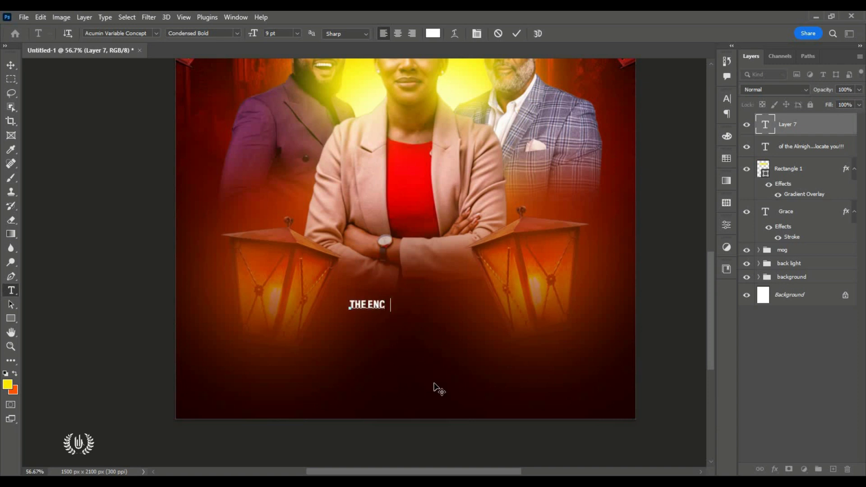
type("OUNTER HOUR OF PRAYER")
key("ctrl+a")
left_click_drag(349, 306, 307, 306, "ctrl")
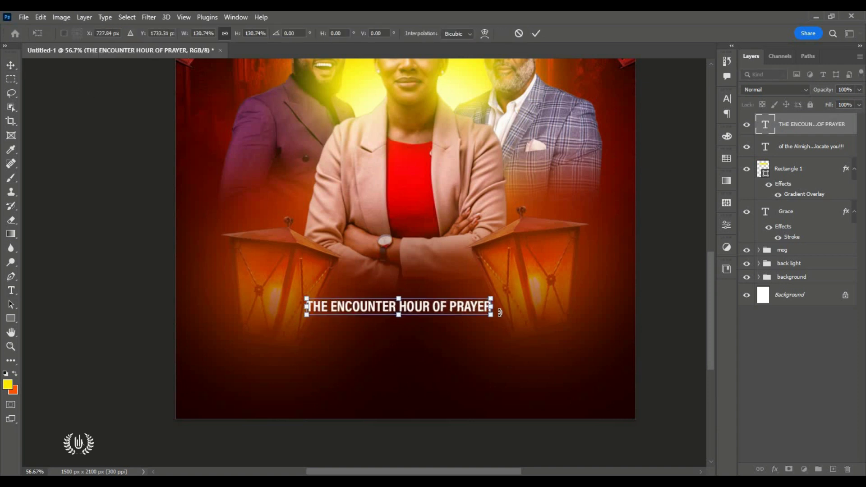
mouse_move(500, 312)
left_mouse_down()
mouse_move(522, 309)
mouse_move(505, 312)
left_mouse_up()
key("Return")
double_click(348, 307)
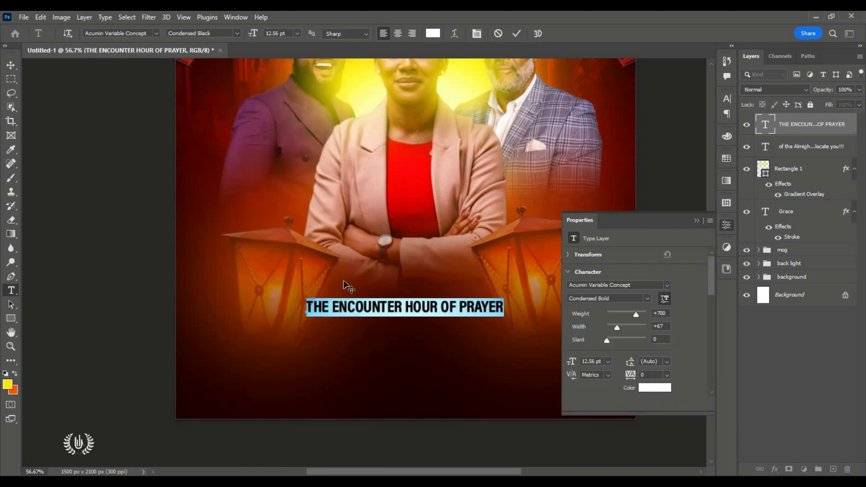
left_click(697, 220)
key("ctrl+Return")
key("v")
scroll(454, 370, "up", 5)
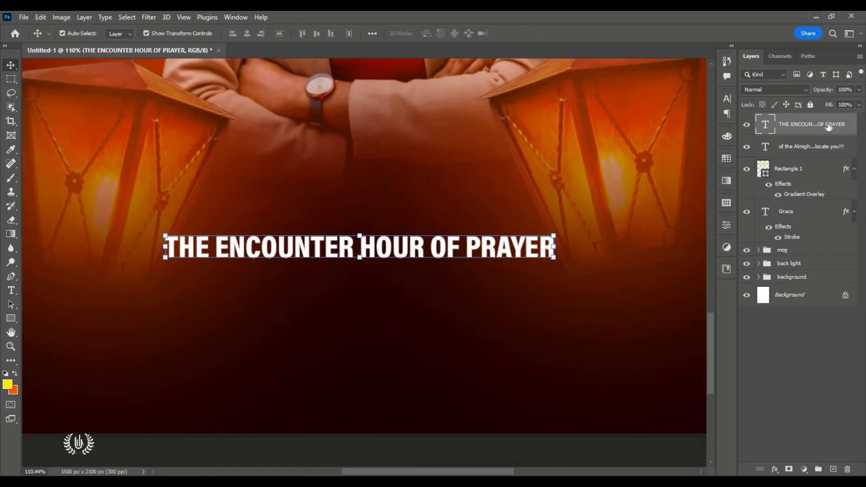
double_click(851, 130)
Give the headline a grey-to-white Gradient Overlay
left_click(572, 266)
left_click(755, 184)
left_click(733, 193)
mouse_move(370, 253)
left_mouse_down()
mouse_move(416, 256)
mouse_move(303, 193)
left_mouse_up()
left_click(752, 171)
left_click(499, 145)
left_click(516, 165)
left_click(690, 90)
Add a 2 px inside white stroke and a drop shadow to the headline, then apply
left_click(559, 196)
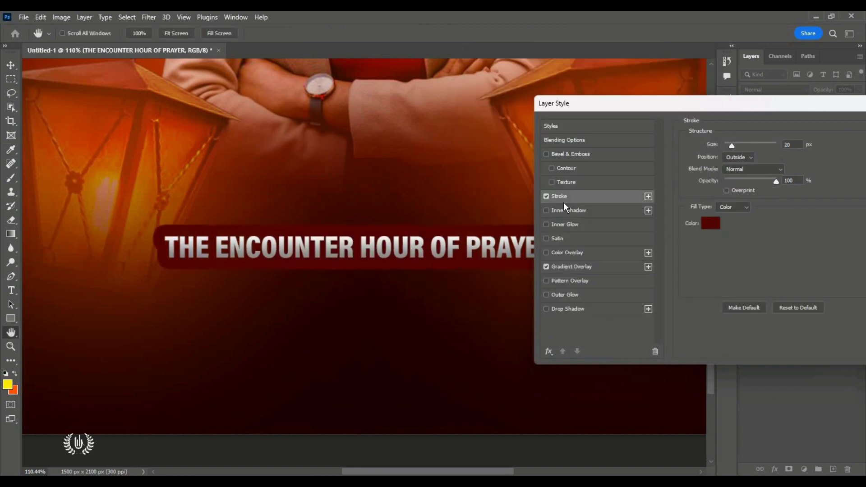
type("2")
left_click(738, 157)
left_click(735, 165)
left_click(711, 223)
left_click(453, 156)
left_click(695, 153)
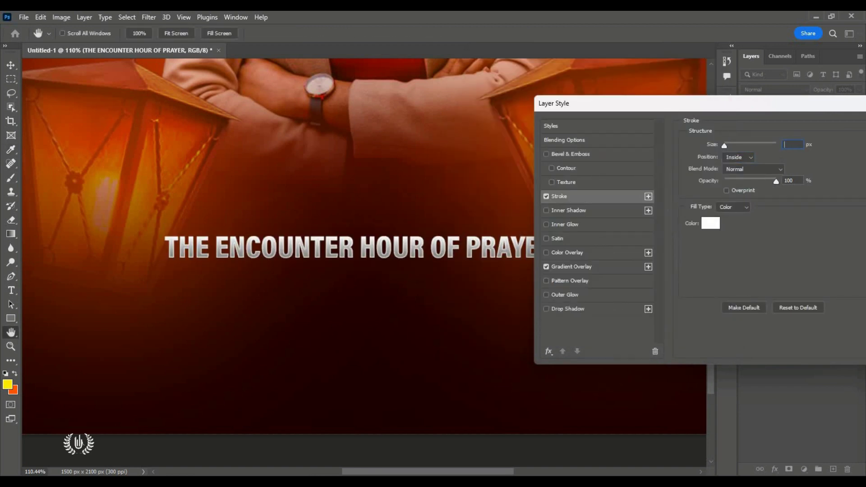
left_click_drag(586, 103, 306, 121)
left_click(305, 330)
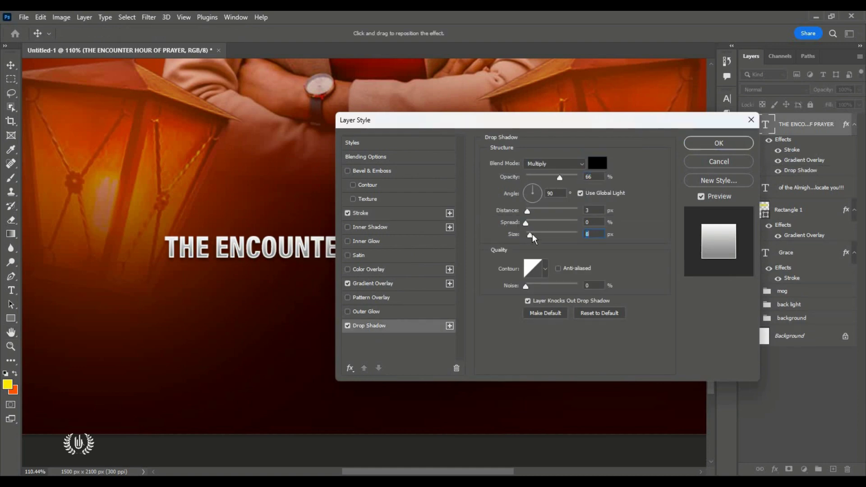
key("Return")
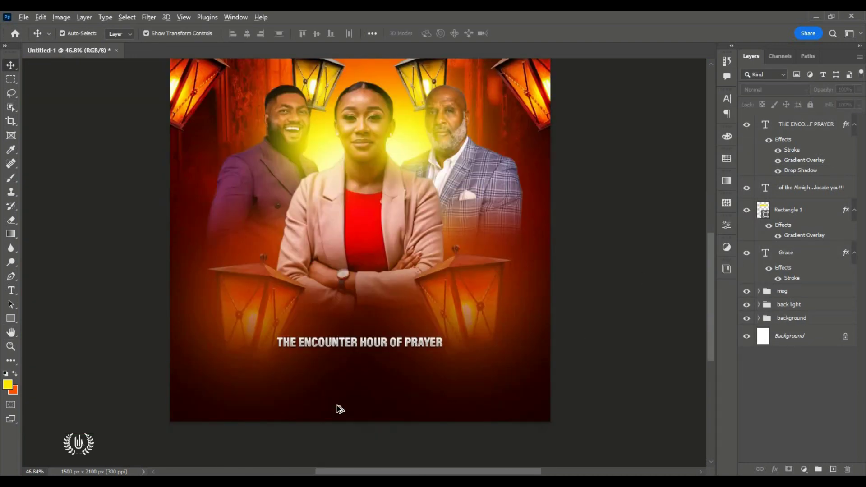
Draw a bar below the headline, fill it deep red, and place placeholder text on it
right_click(11, 319)
left_click(28, 319)
left_click_drag(228, 330, 525, 354)
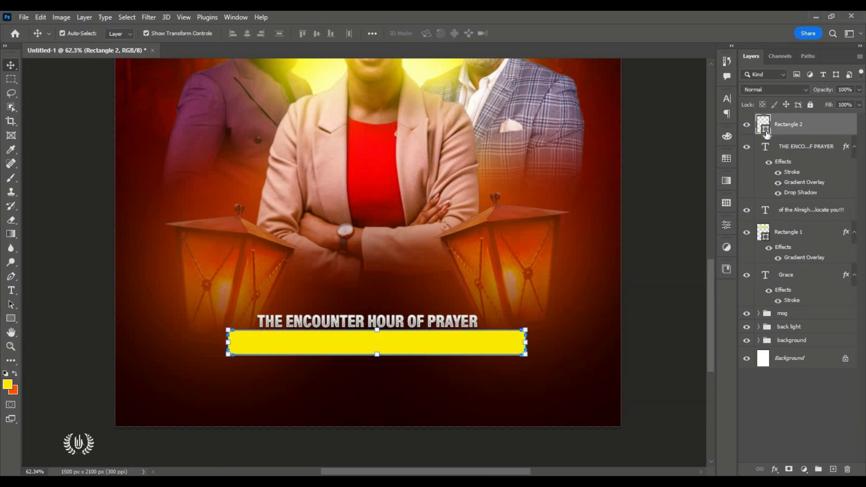
double_click(763, 124)
left_click_drag(647, 205, 654, 187)
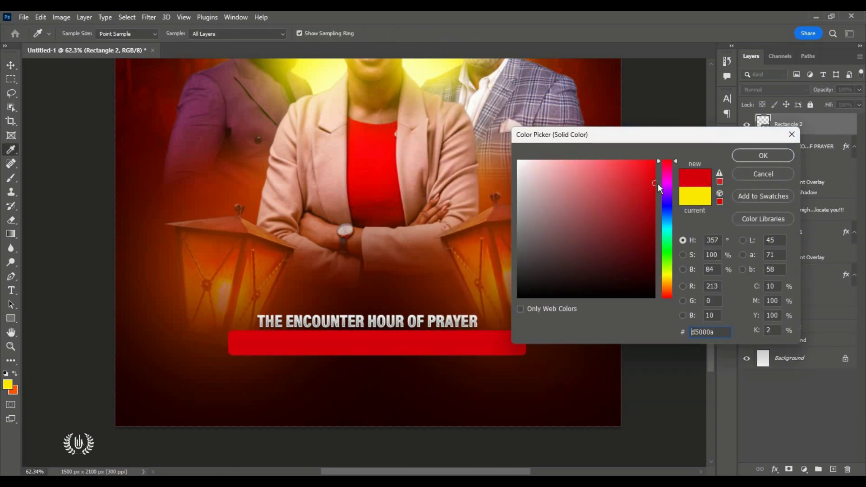
left_click(764, 155)
key("t")
left_click(270, 374)
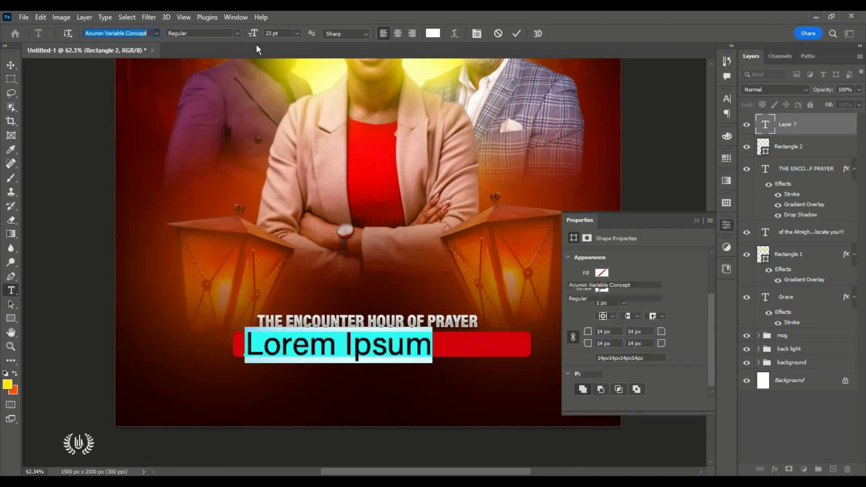
Replace the placeholder on the red bar with an all-caps Condensed Bold 'LOCATION:' label
left_click(231, 33)
left_click(270, 286)
left_click(290, 350)
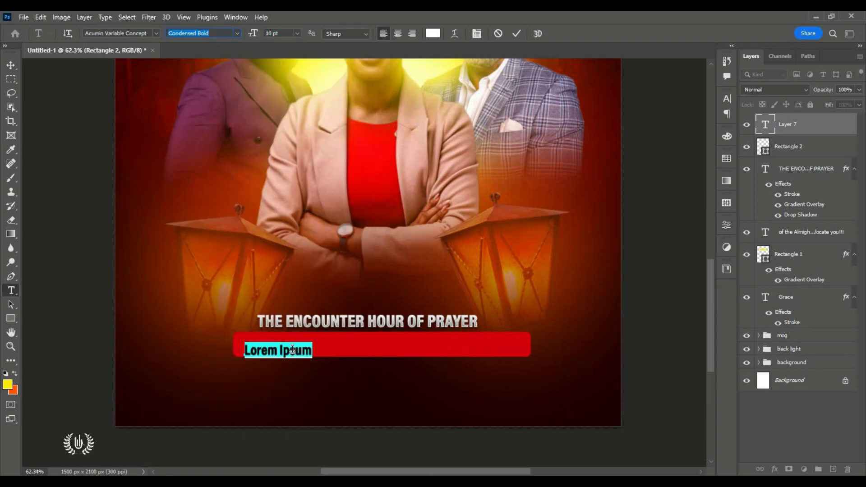
scroll(289, 352, "up", 5)
key("ctrl+a")
type("Location:")
key("ctrl+a")
key("ctrl+t")
key("ctrl+shift+k")
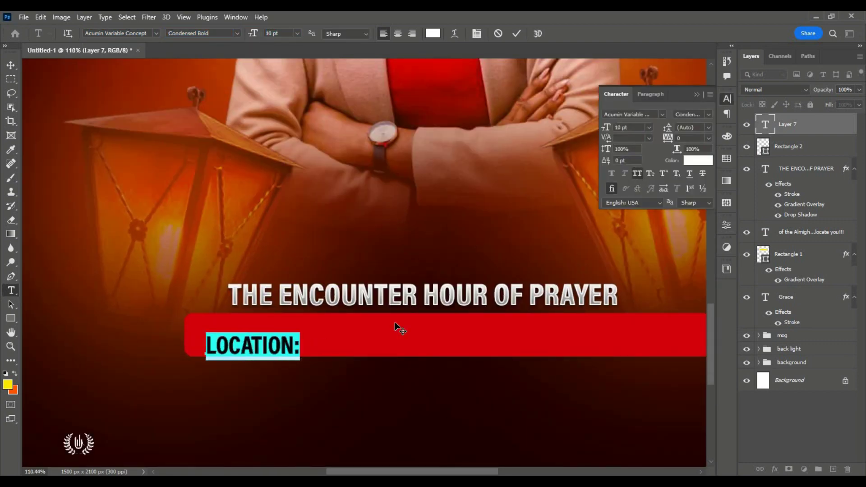
left_click(254, 373)
Add the address line 'New Fadama Road - ACCRA GHANA' at 8 pt with wide letter spacing
scroll(254, 372, "right", 3)
left_click(193, 343)
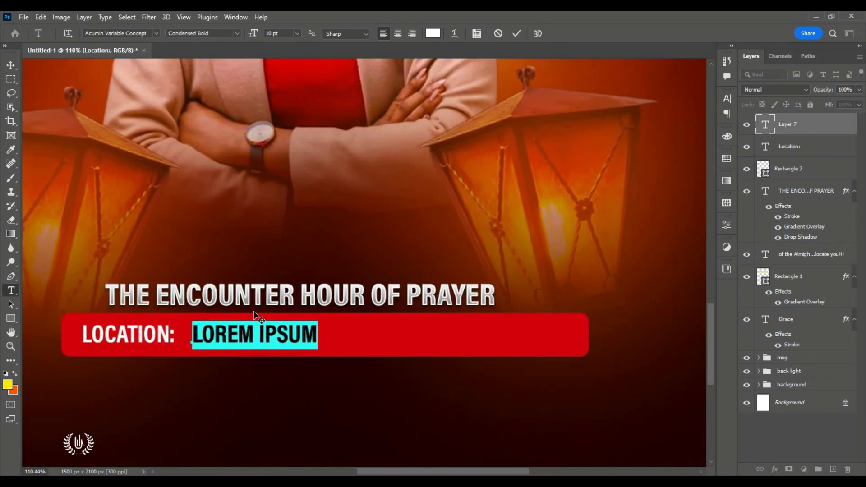
type("N")
key("ctrl+t")
key("ctrl+a")
key("ctrl+shift+k")
type("New")
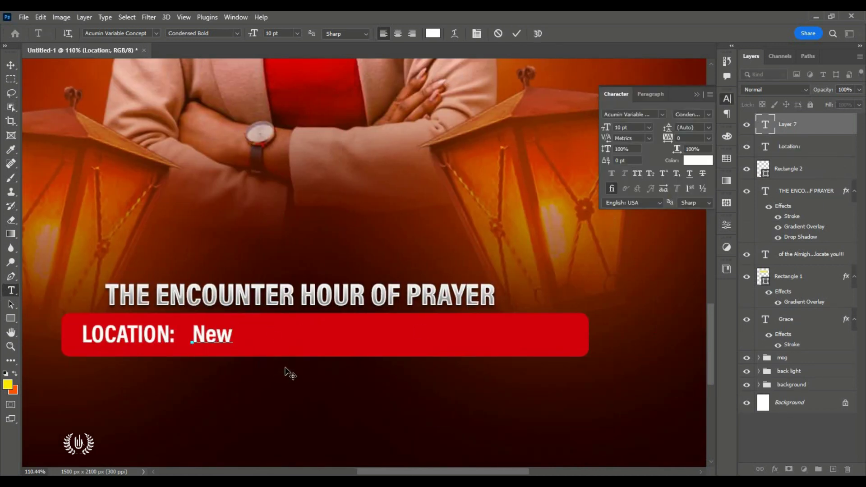
type(" Fadama Road - ACCRA GHANA")
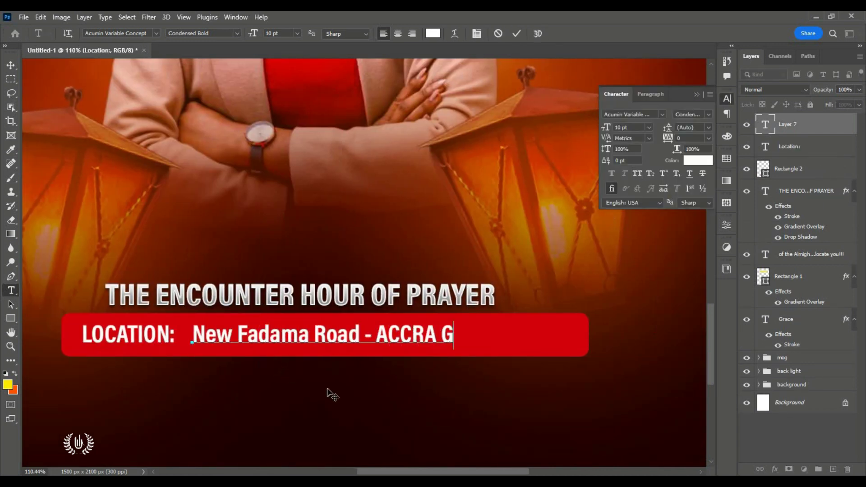
key("ctrl+a")
type("8")
key("Return")
left_click_drag(668, 138, 695, 138)
left_click(517, 33)
Select the LOCATION: and headline layers and fit the whole poster on screen
key("v")
left_click(122, 342, "shift")
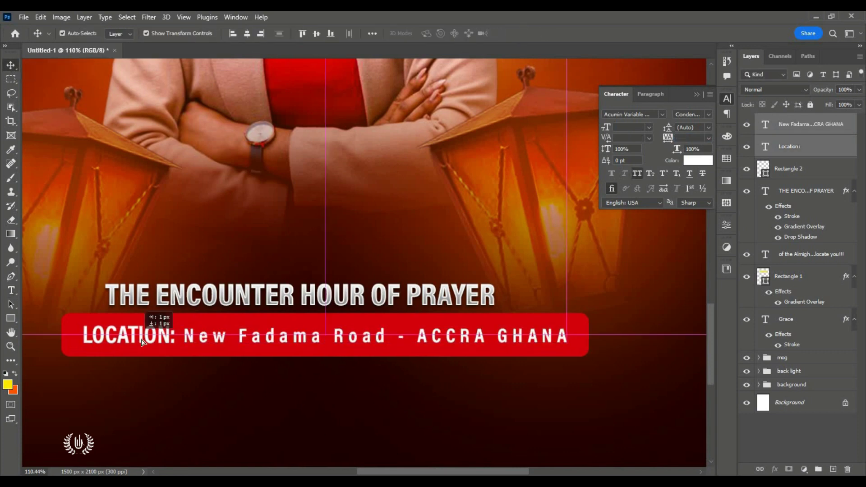
key("ctrl+0")
left_click(576, 343)
left_click(326, 414)
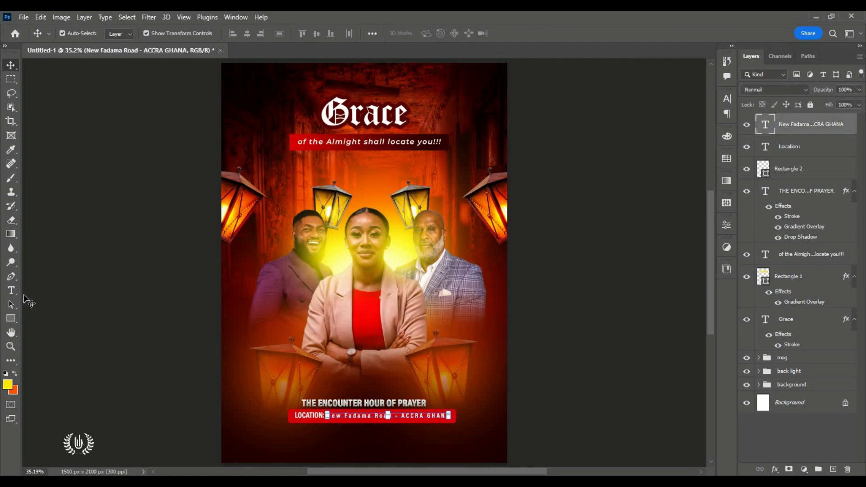
Duplicate the headline below the bar as '21ST DECEMBER, 2023' in Condensed Bold with superscript ST
left_click(326, 403)
scroll(326, 403, "up", 3)
left_click_drag(362, 322, 362, 378)
double_click(362, 378)
type("21ST ")
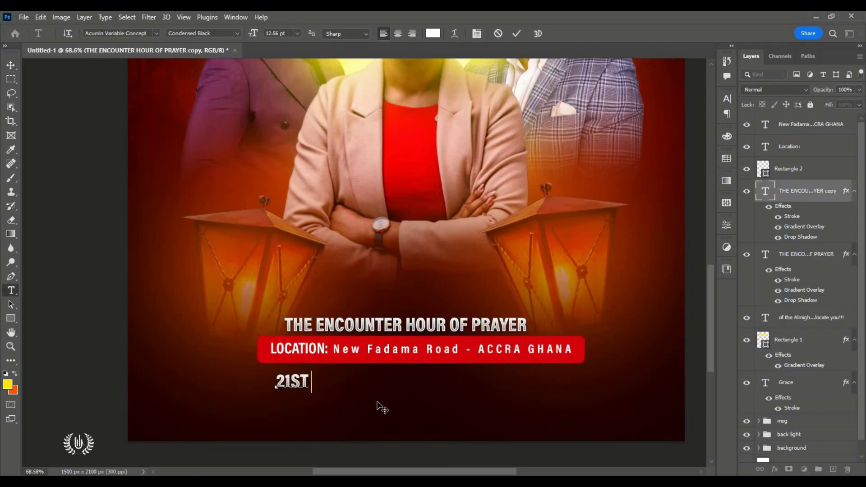
type("DECEMBER, 2023")
key("ctrl+a")
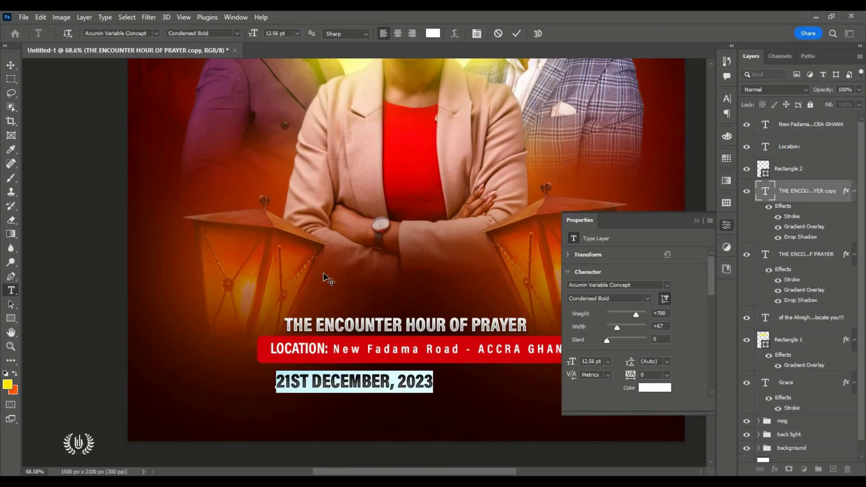
key("ctrl+t")
left_click_drag(307, 382, 291, 381)
key("ctrl+shift+equal")
key("ctrl+Return")
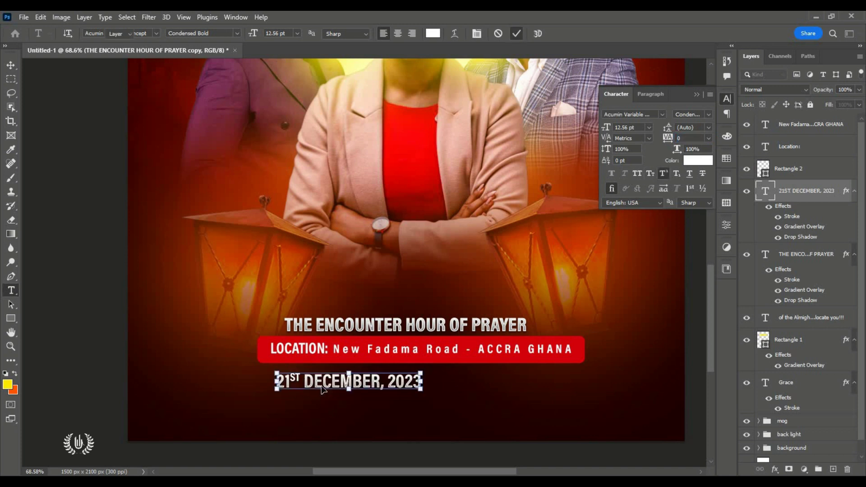
Draw a rectangle bar to the right of the date
key("v")
left_click(11, 318)
left_click_drag(419, 374, 582, 393)
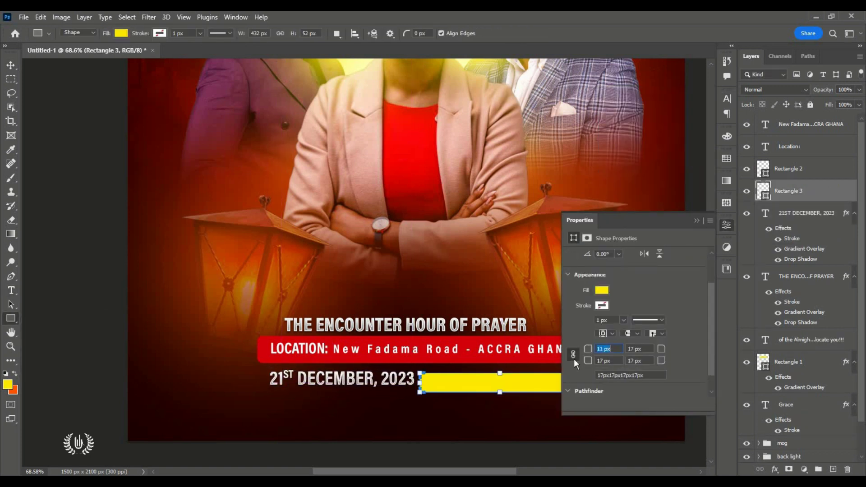
Line the yellow bar up with the date and change its fill to white
key("v")
left_click_drag(446, 386, 466, 384)
double_click(764, 191)
key("Return")
left_click(803, 213, "shift")
Type '6:00PM TO 10:30PM' inside the white box in Montserrat Bold Italic
key("t")
left_click(445, 382)
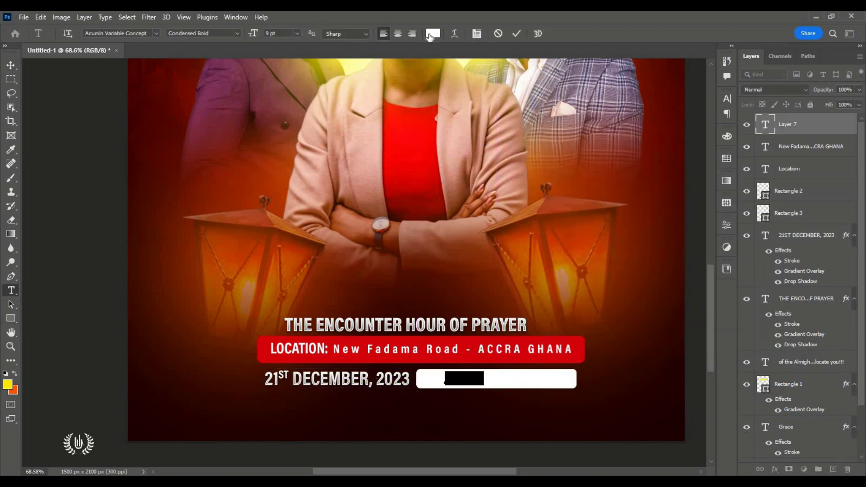
left_click(433, 34)
key("Return")
left_click(236, 33)
left_click(156, 33)
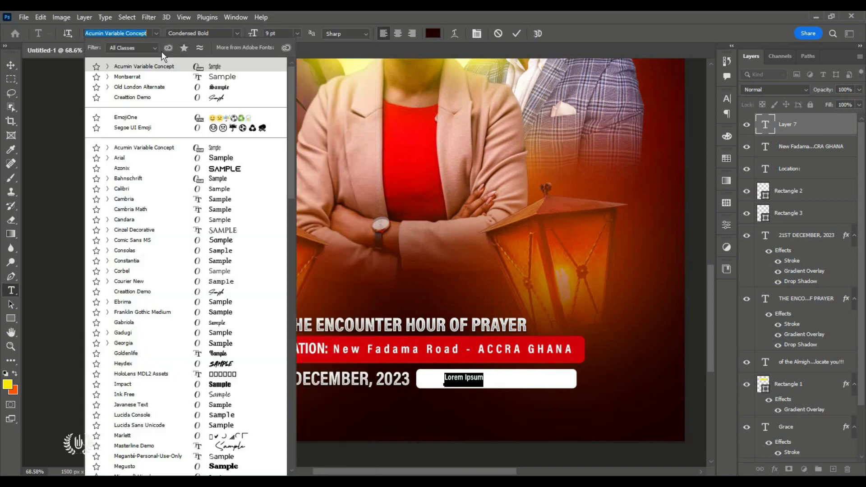
left_click(161, 51)
left_click(237, 33)
left_click(194, 139)
scroll(486, 381, "up", 5)
type("6:00")
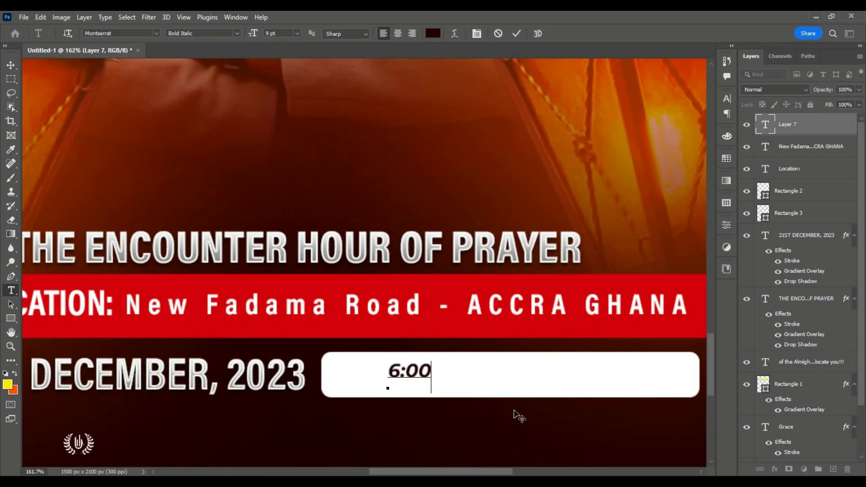
type("PM TO 10:30PM")
Scale the time text up so it fills the white box
key("ctrl+Return")
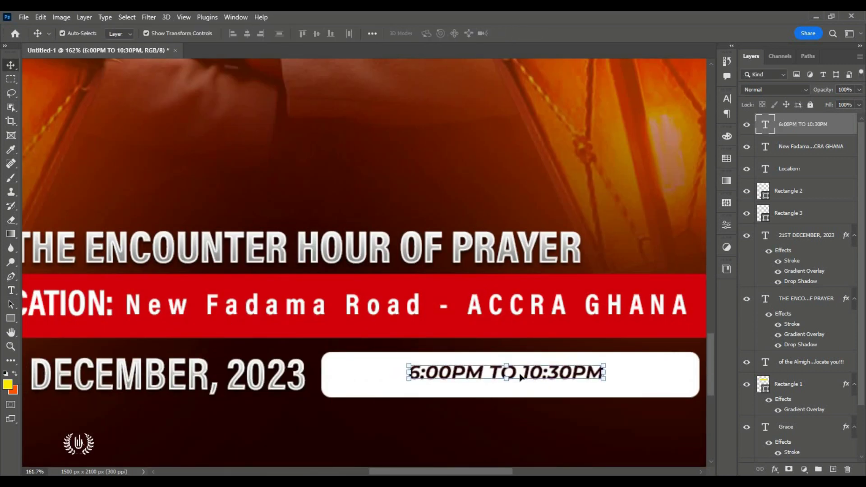
key("ctrl+t")
left_click_drag(586, 387, 638, 395)
scroll(514, 379, "down", 6)
Select the layers from 6:00PM TO 10:30PM down to THE ENCOUNTER and group them as Group 1
left_click(536, 33)
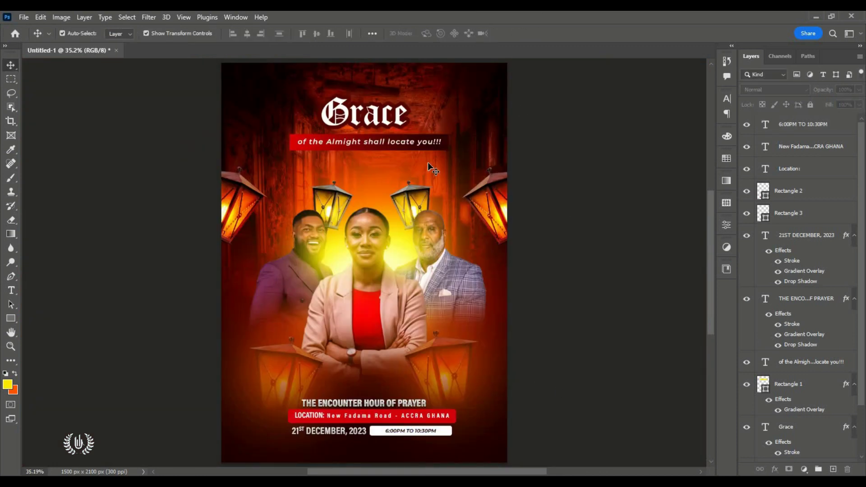
scroll(370, 418, "up", 3)
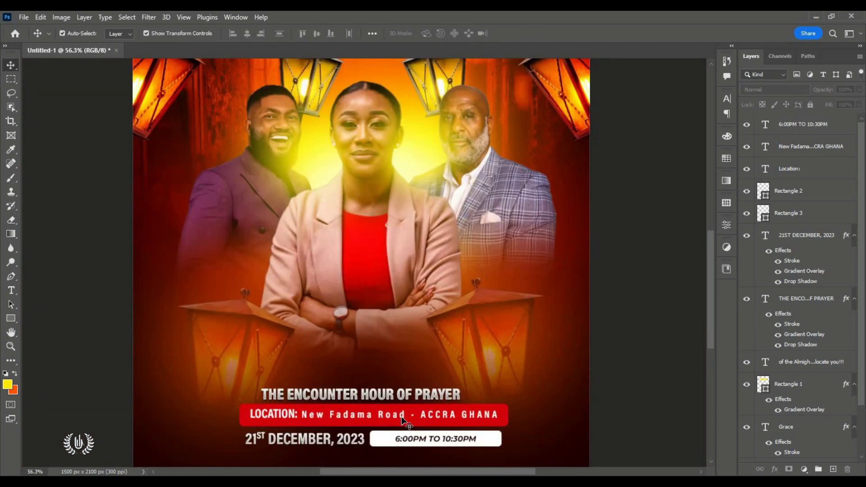
left_click(822, 125)
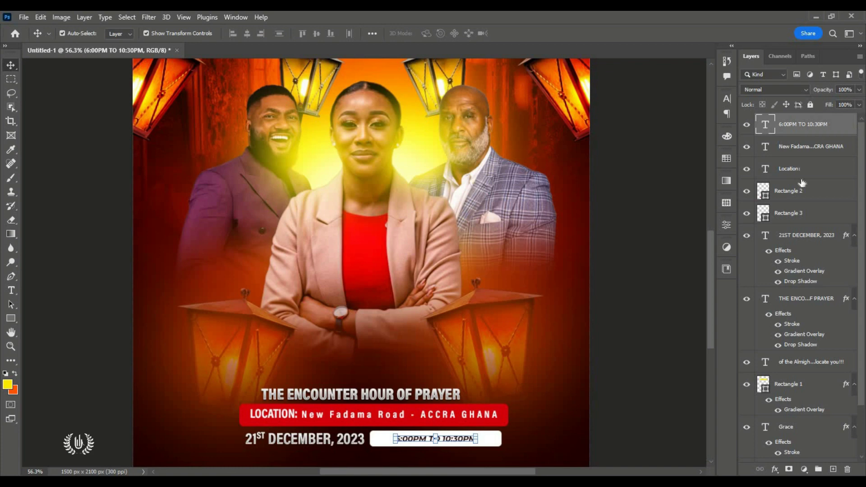
left_click(812, 299, "shift")
left_click(819, 470)
scroll(453, 144, "down", 4)
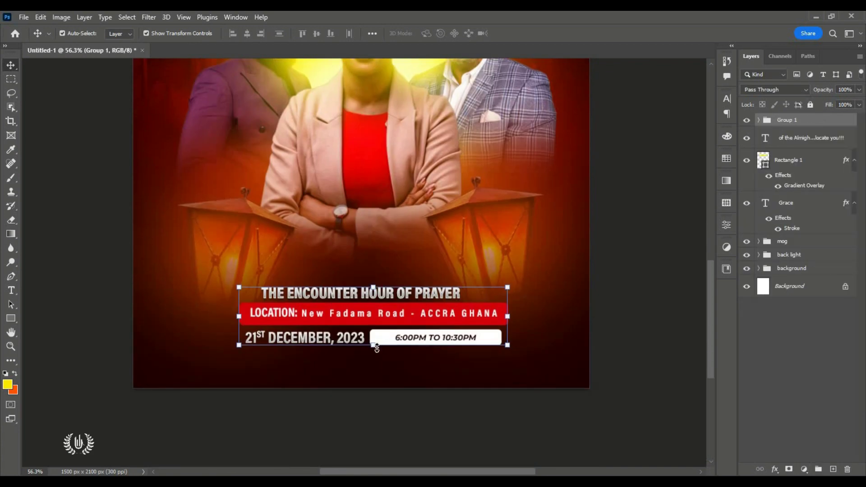
key("ctrl+t")
key("Return")
Start a new text line below the date in colour ff5100, Creation Demo font, 13 pt
left_click(11, 290)
left_click(344, 363)
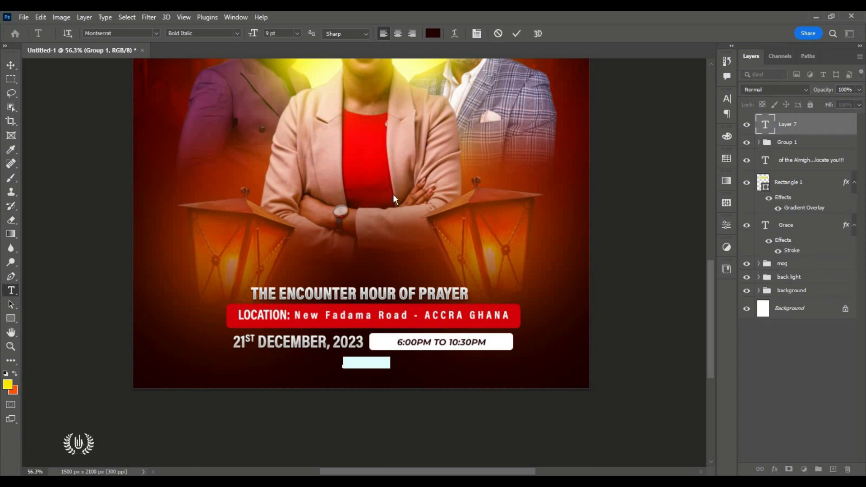
left_click(433, 33)
type("ff5100")
left_click(764, 155)
left_click(155, 34)
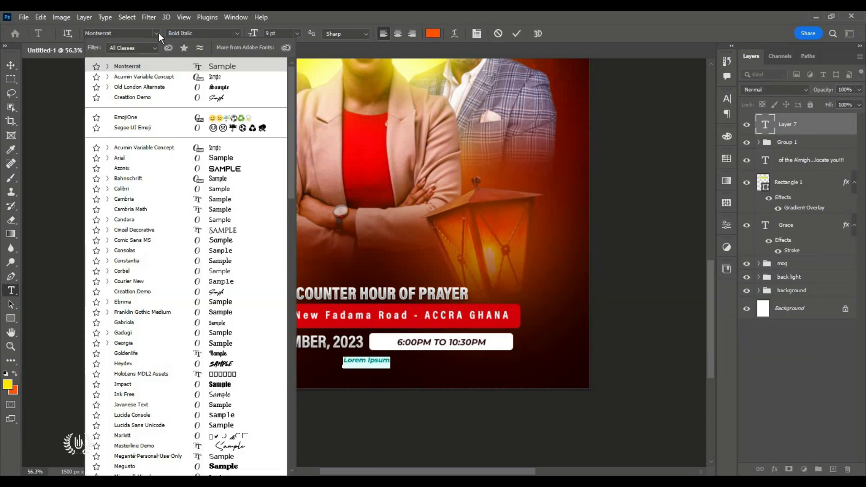
left_click(291, 100)
left_click_drag(252, 34, 255, 35)
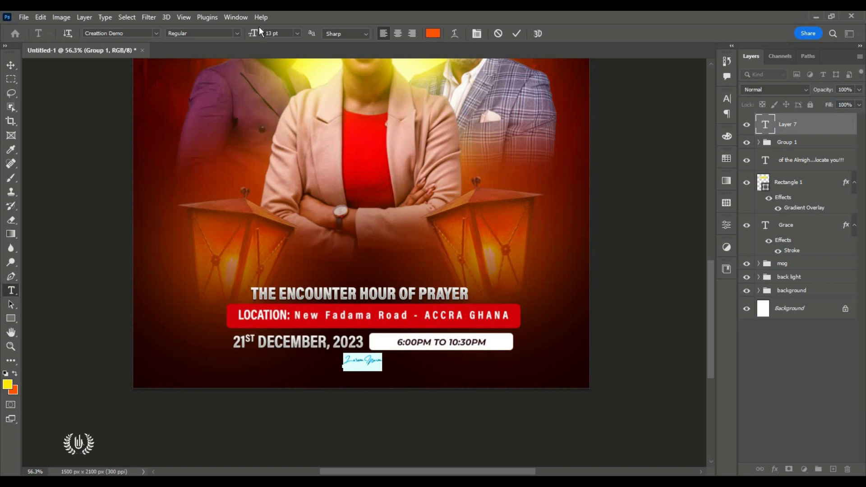
Replace the placeholder script text with 'I love you all'
left_click(374, 357)
scroll(370, 361, "up", 4)
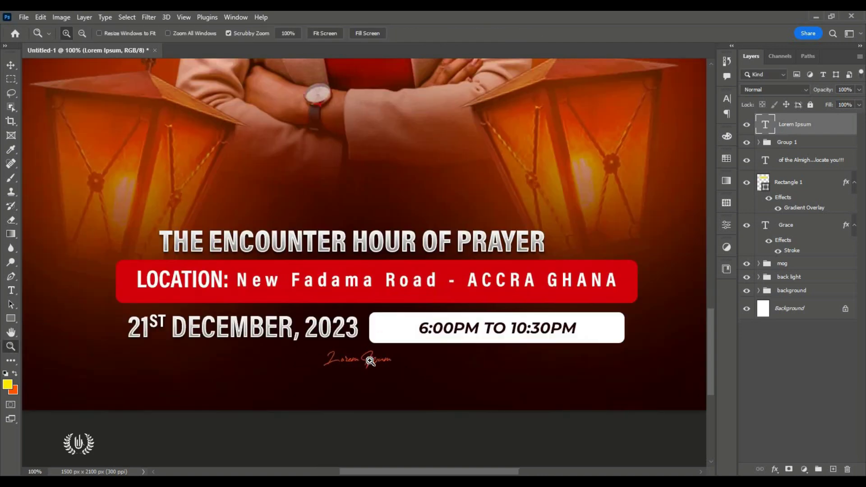
key("ctrl+a")
left_click(304, 360)
key("ctrl+a")
key("BackSpace")
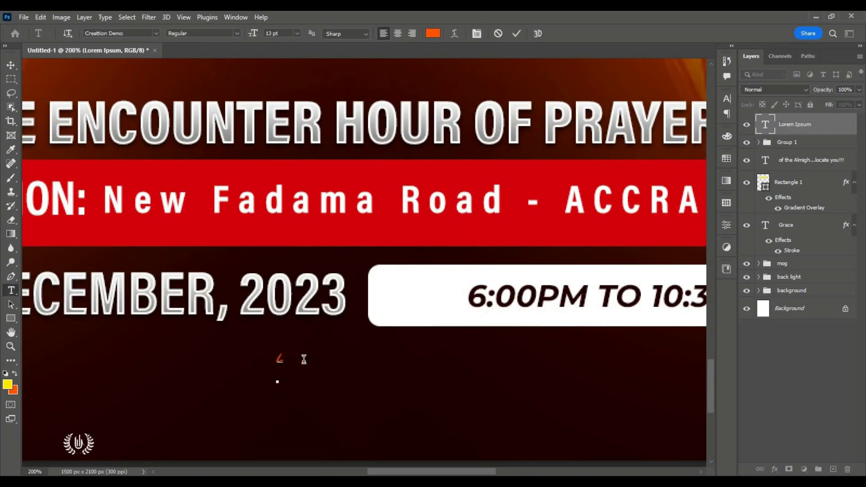
type("G")
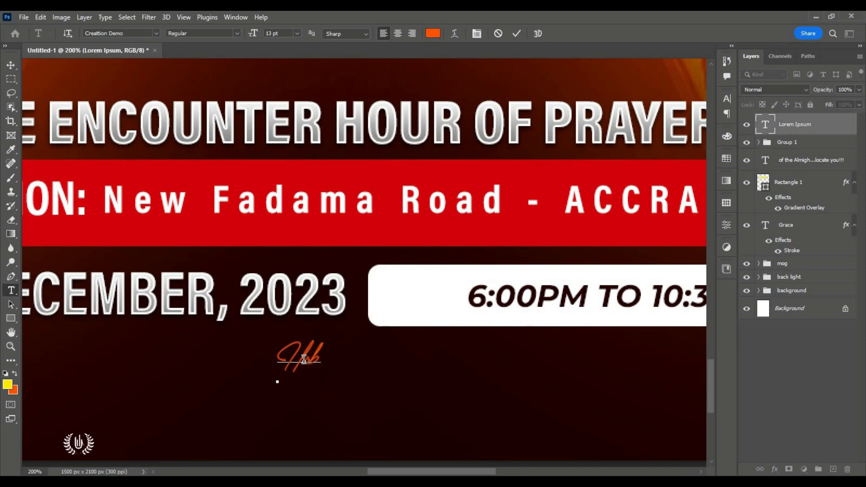
type("race")
key("BackSpace")
key("BackSpace")
key("BackSpace")
type("ce you all")
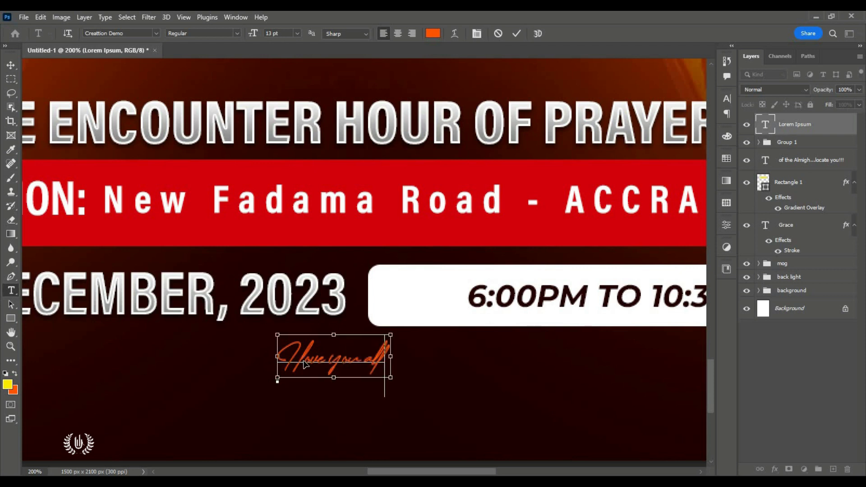
Enlarge the script line to 19 pt, place it under the date, and centre-align it
key("ctrl+a")
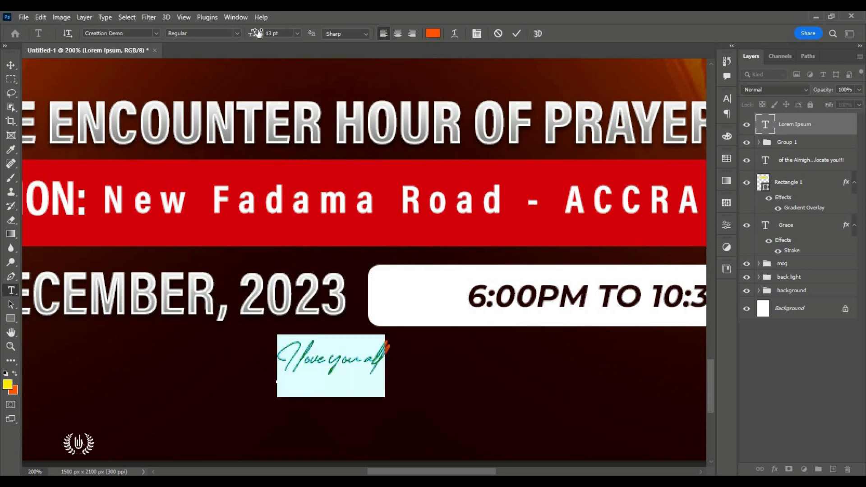
left_click_drag(259, 33, 259, 31)
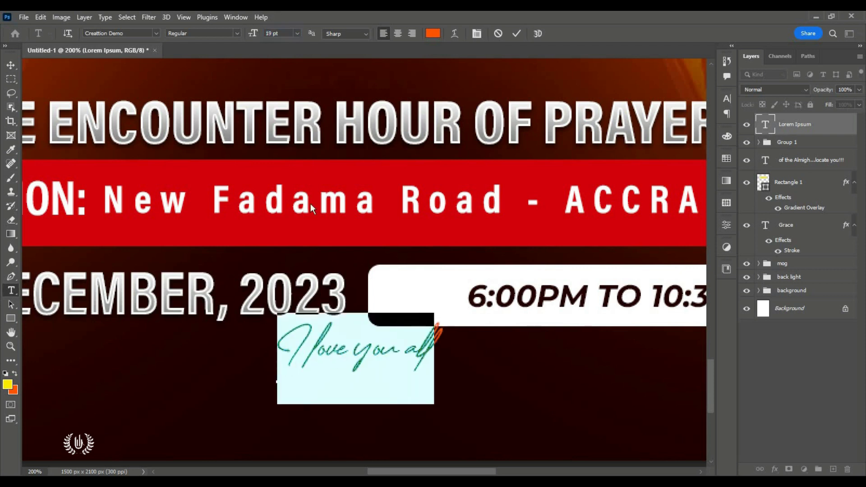
left_click_drag(389, 432, 443, 454)
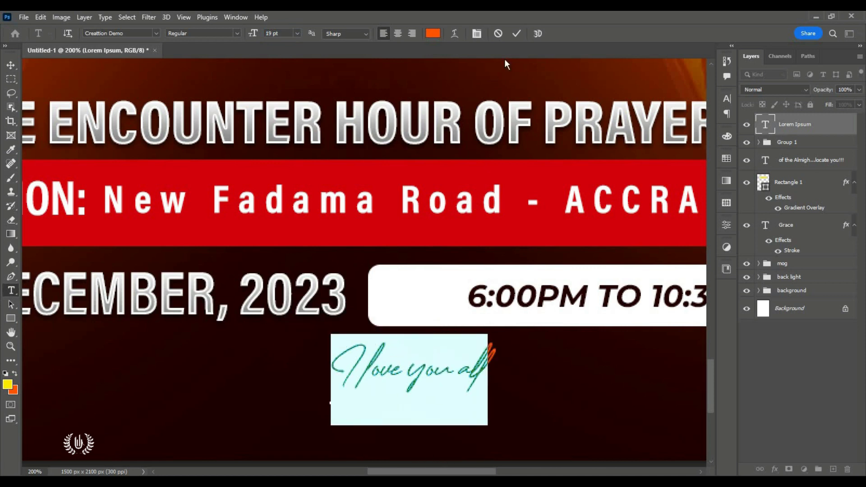
left_click(515, 34)
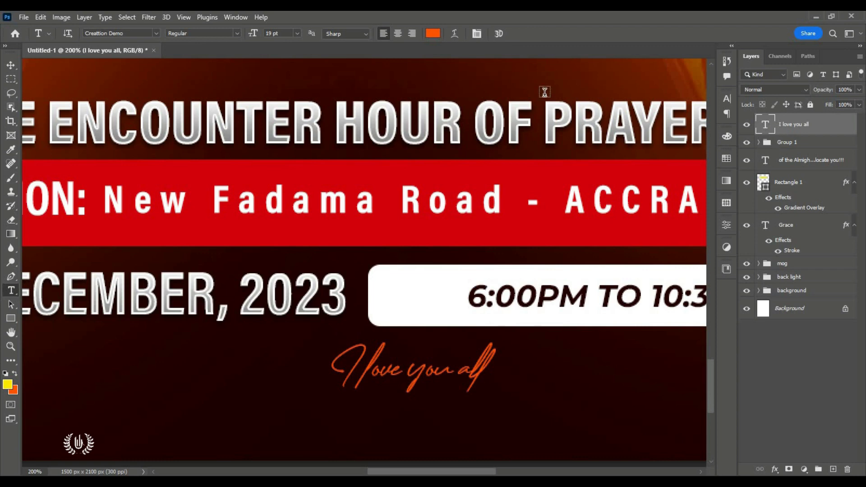
key("alt+shift+[")
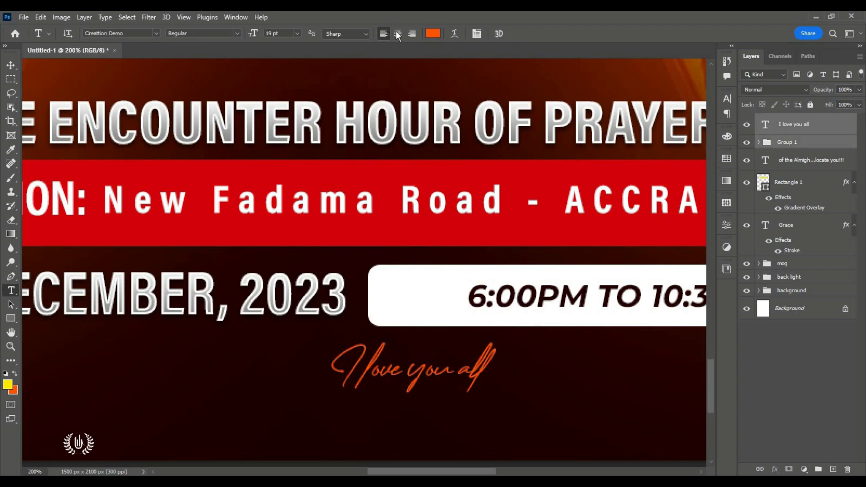
left_click(397, 33)
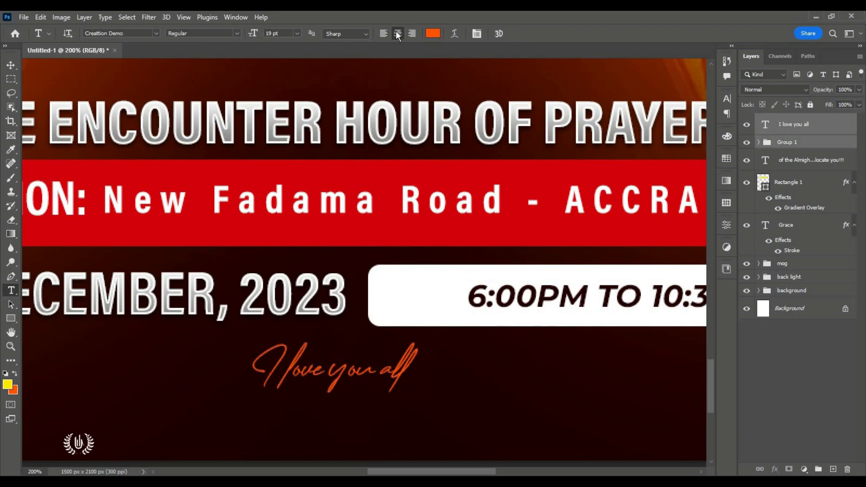
key("ctrl+0")
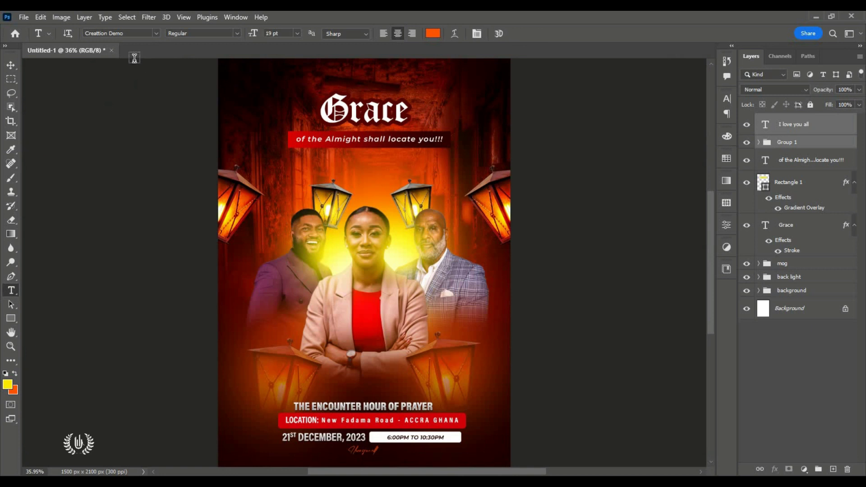
left_click(15, 66)
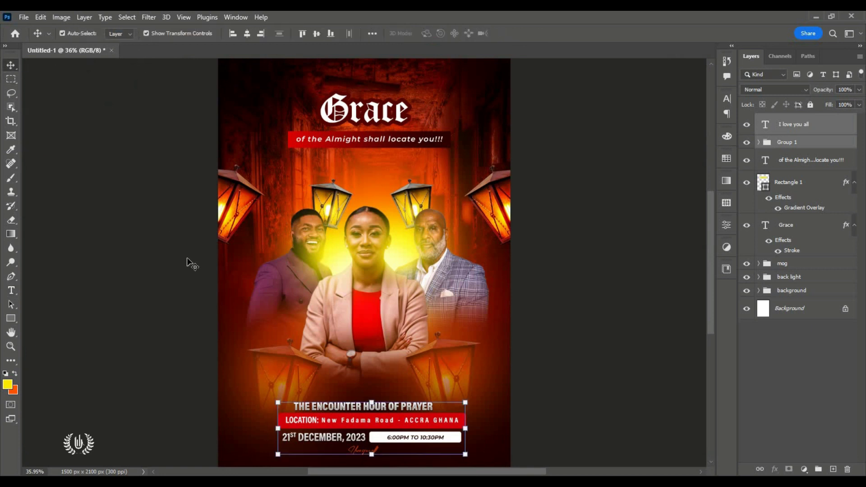
left_click(153, 345)
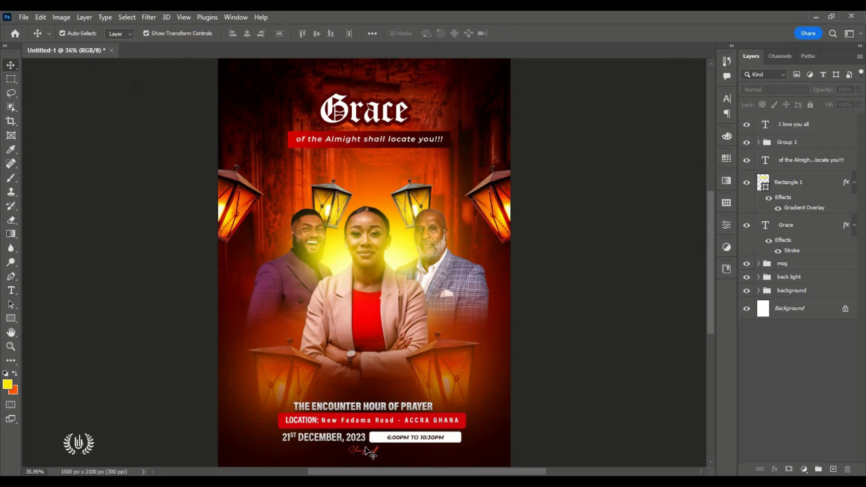
mouse_move(368, 453)
left_mouse_down()
mouse_move(380, 437)
mouse_move(367, 450)
left_mouse_up()
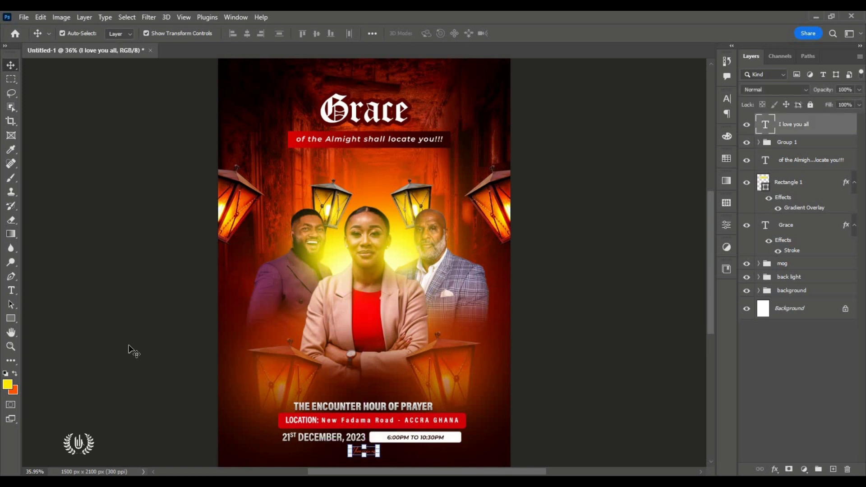
left_click(12, 291)
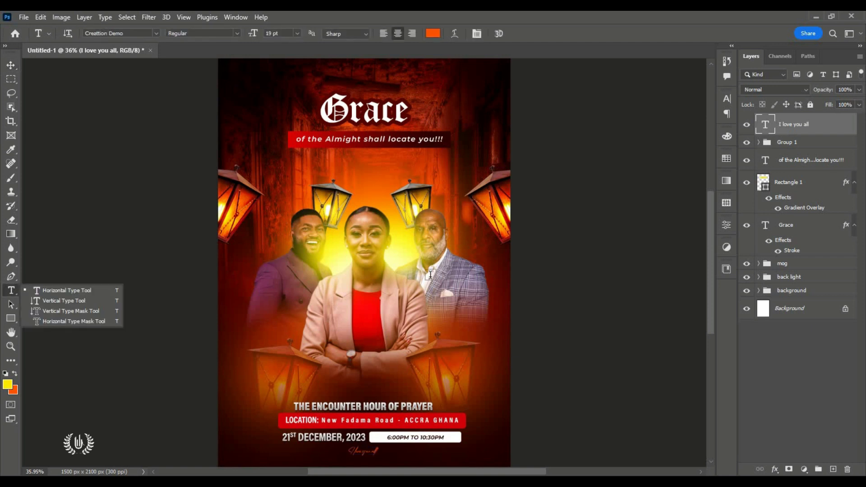
Add a white (ffffff) 29 pt script text layer near the poster centre
left_click(363, 350)
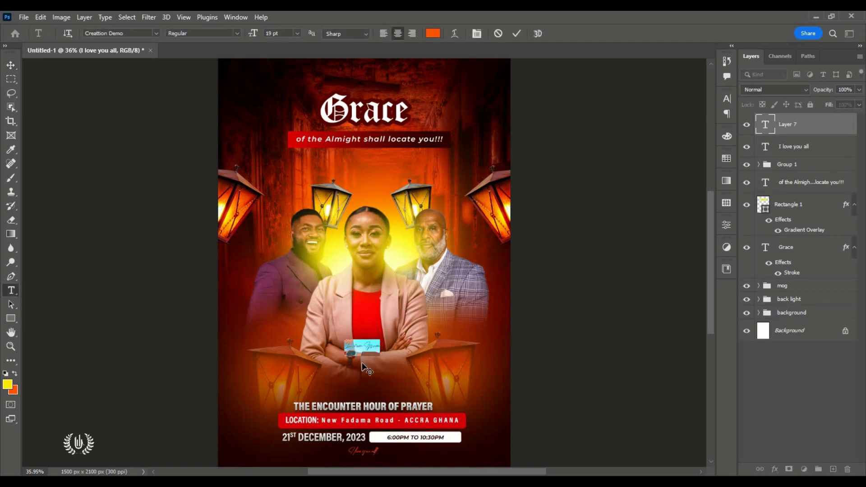
left_click_drag(365, 376, 381, 390)
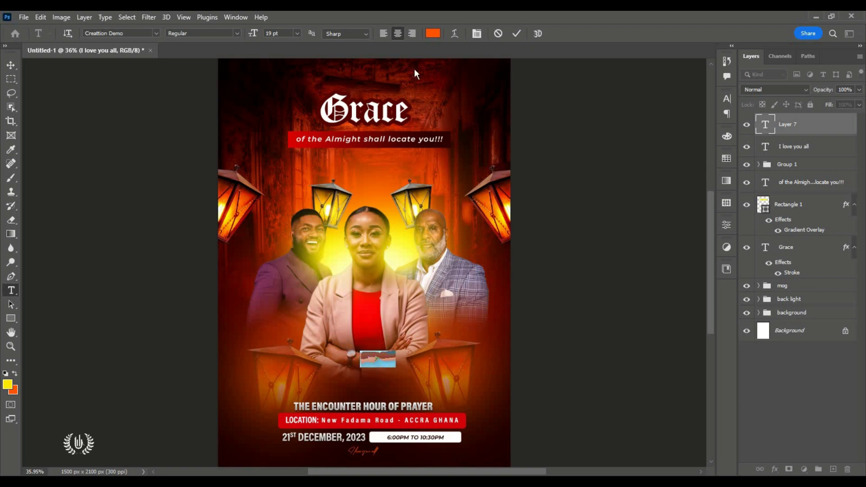
left_click(436, 31)
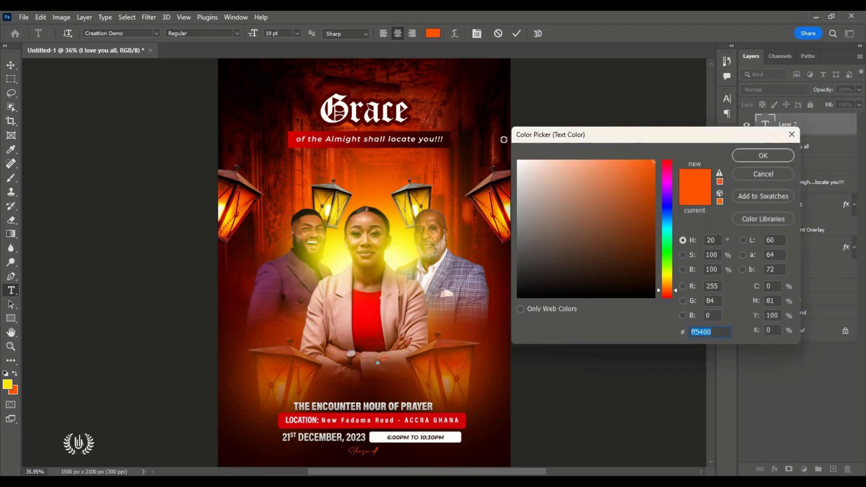
type("ffffff")
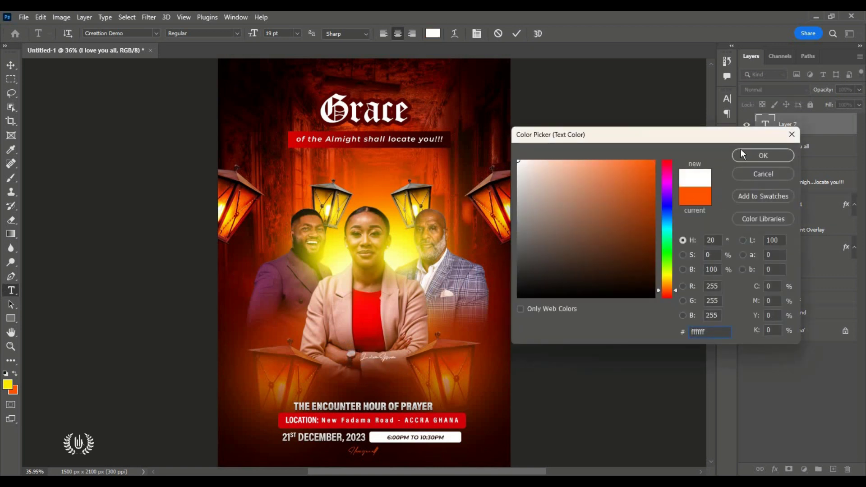
left_click(740, 154)
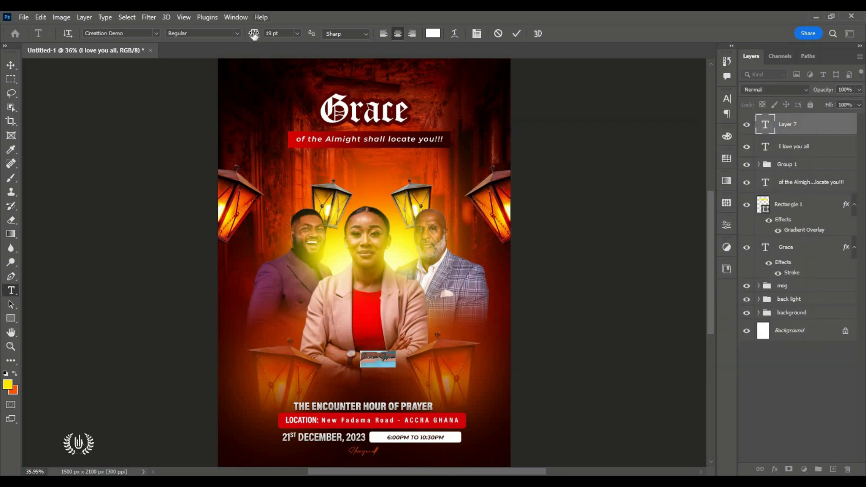
left_click_drag(256, 35, 258, 34)
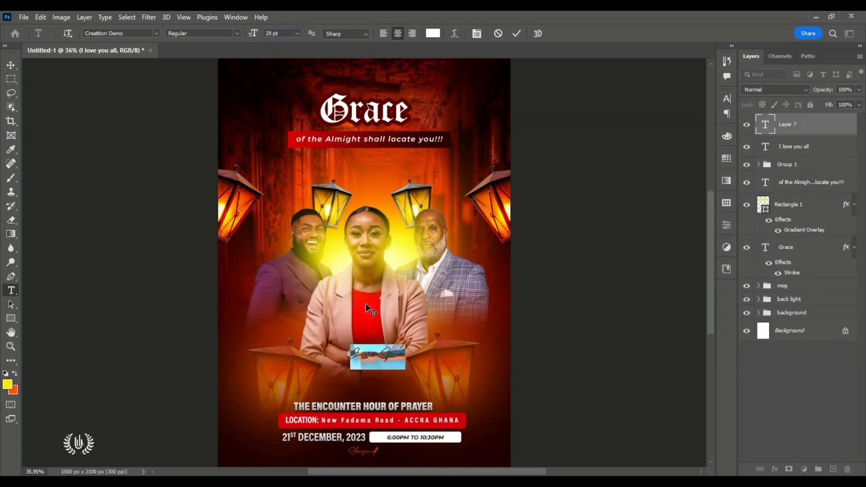
left_click(12, 349)
Zoom in and retype the script placeholder under the woman as 'Host' at 57 pt
left_click(378, 369)
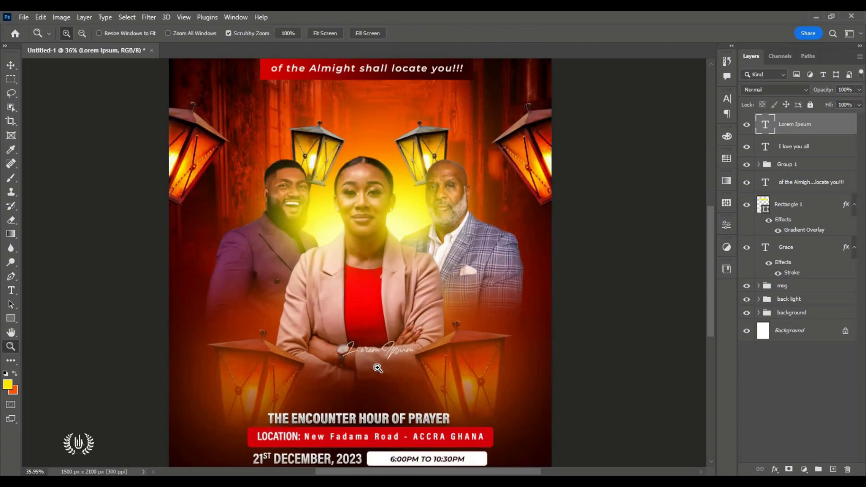
left_click(378, 364)
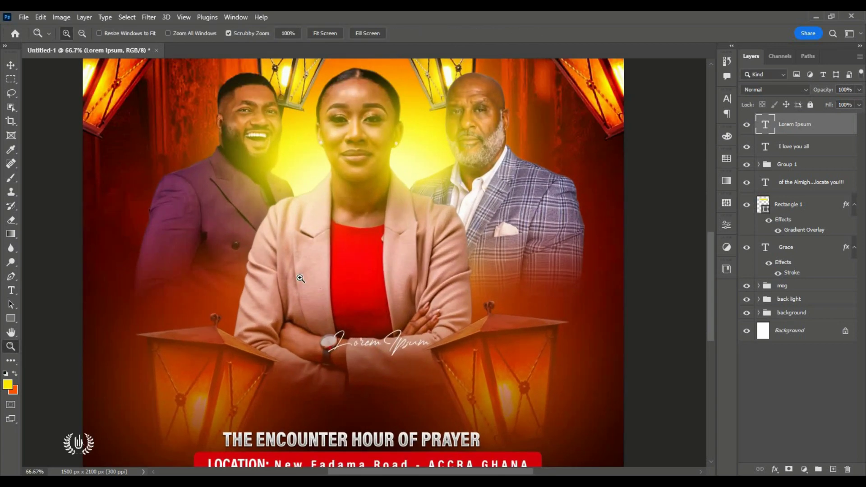
left_click(12, 293)
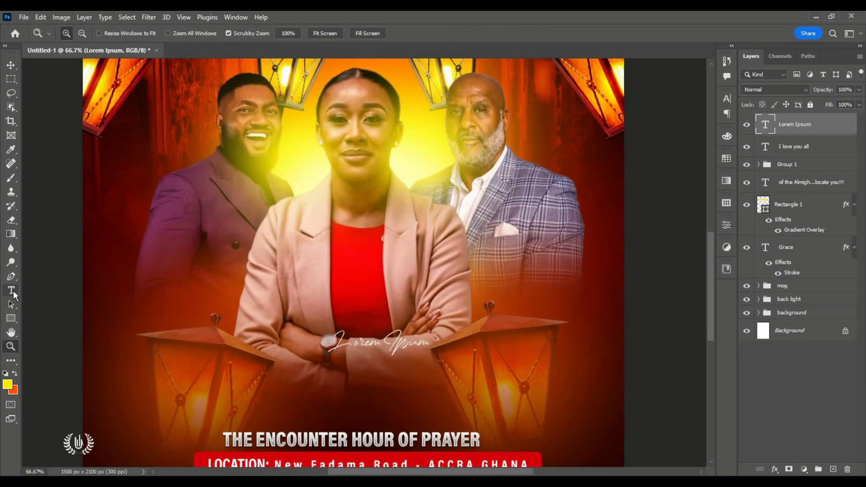
left_click(343, 339)
key("ctrl+a")
type("H")
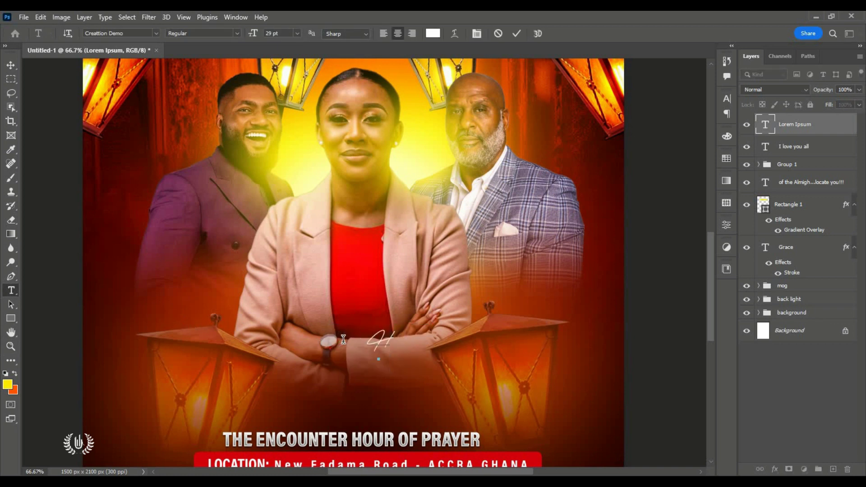
type("ol")
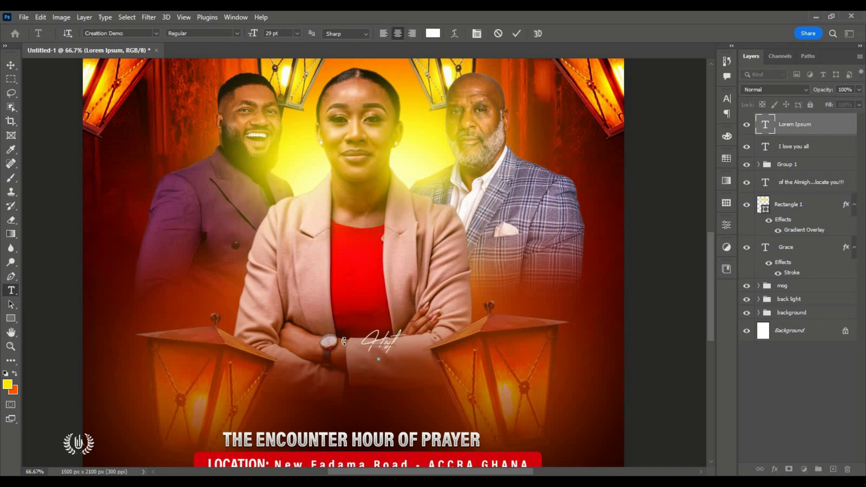
key("ctrl+a")
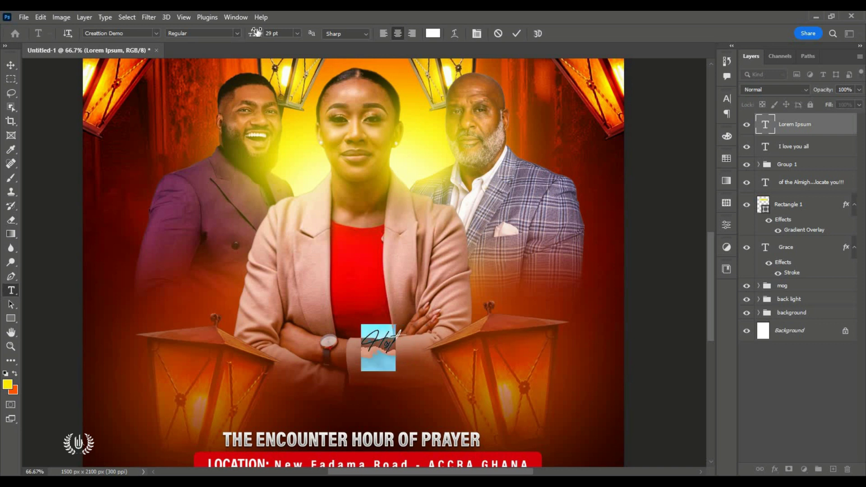
left_click_drag(256, 33, 271, 36)
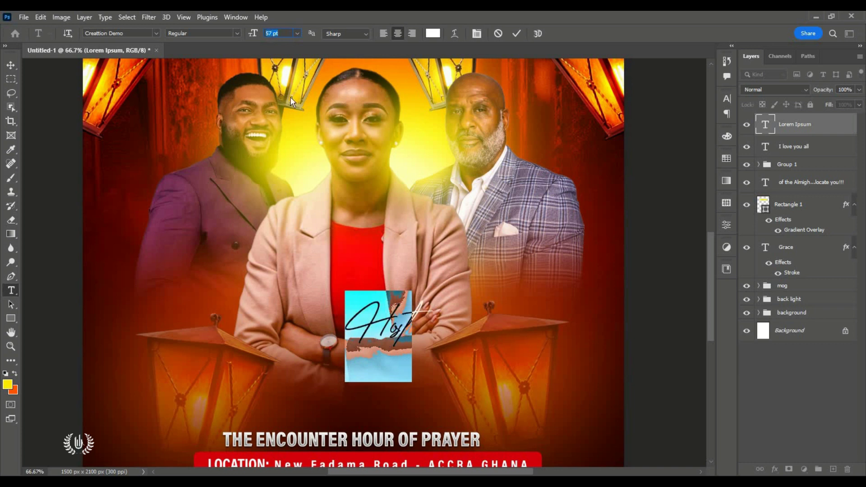
key("Return")
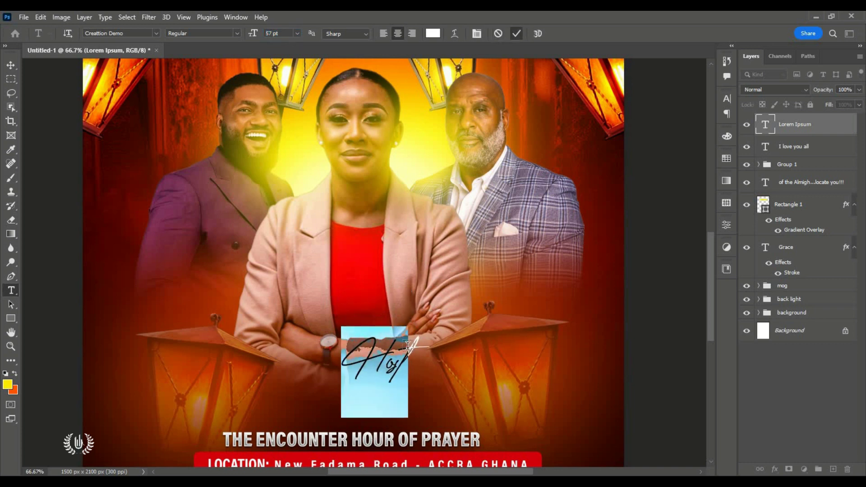
left_click(515, 33)
left_click(350, 403)
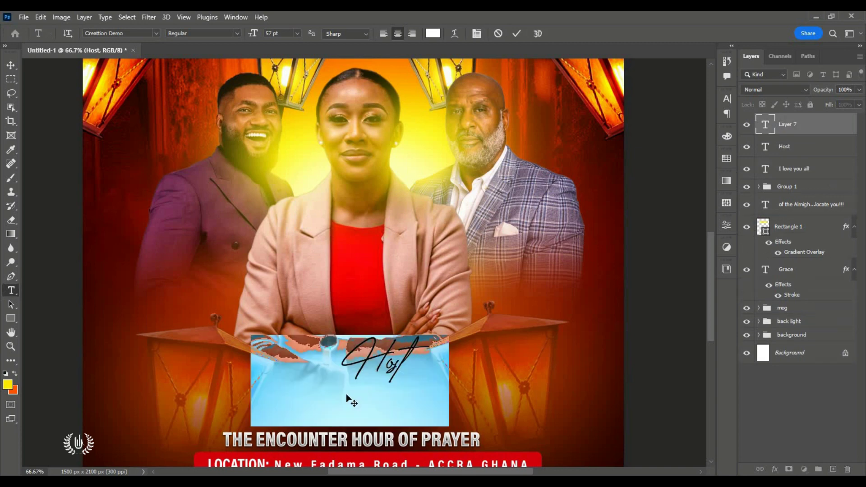
Set the new text to Montserrat SemiBold, shrink it, and position it under Host
left_click(157, 34)
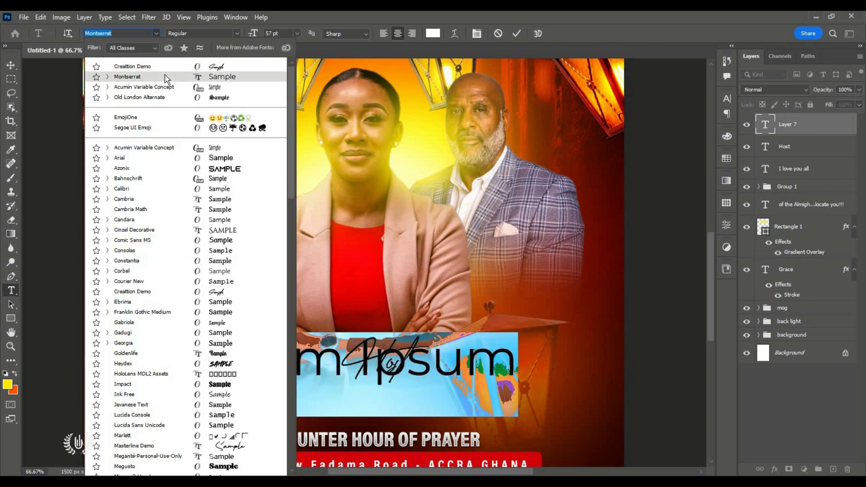
left_click(164, 75)
left_click(235, 33)
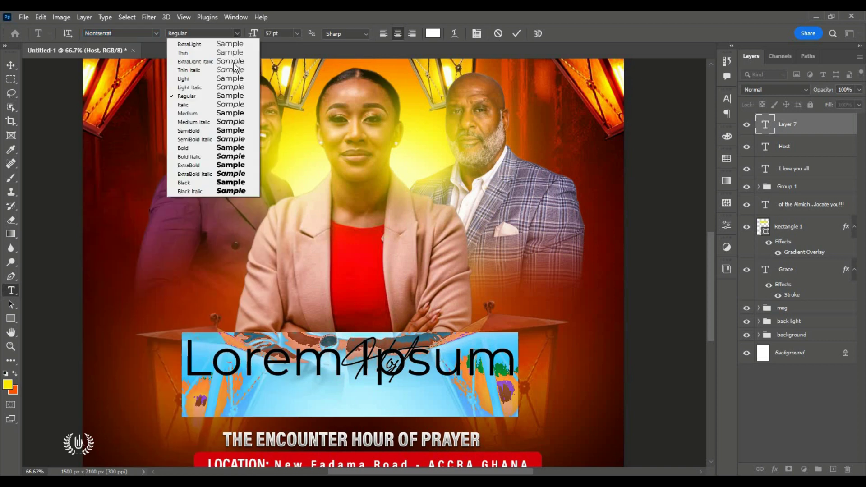
left_click(232, 129)
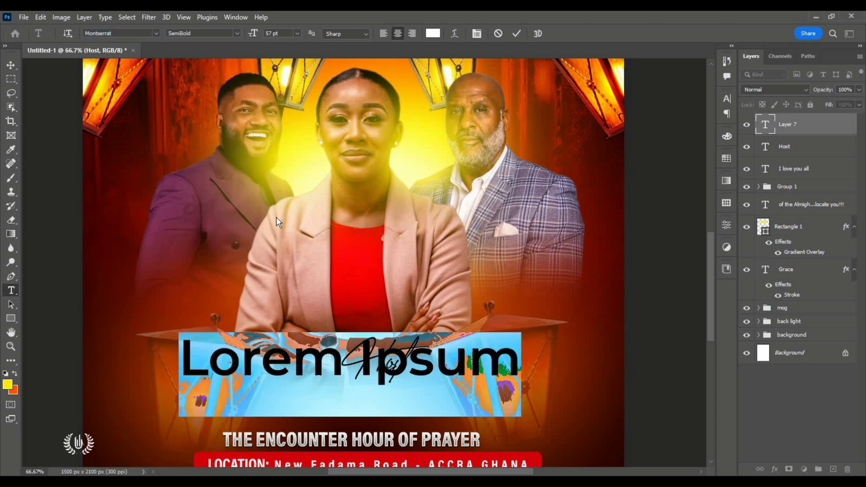
left_click(237, 32)
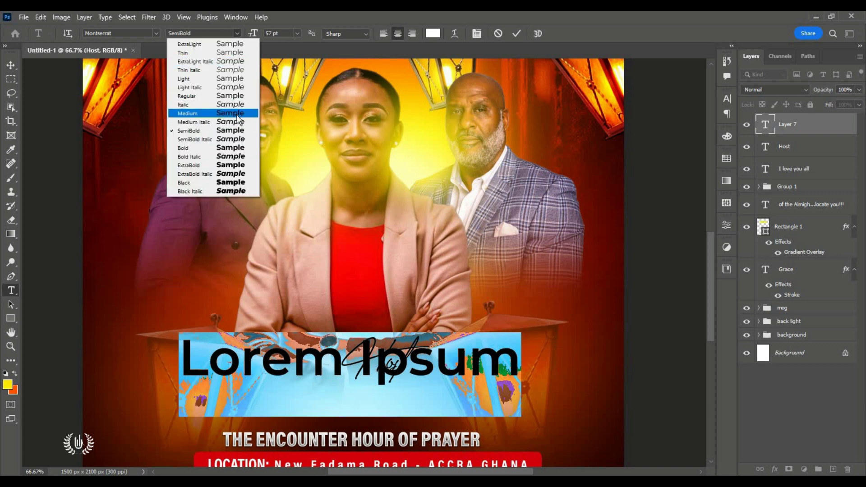
left_click(237, 116)
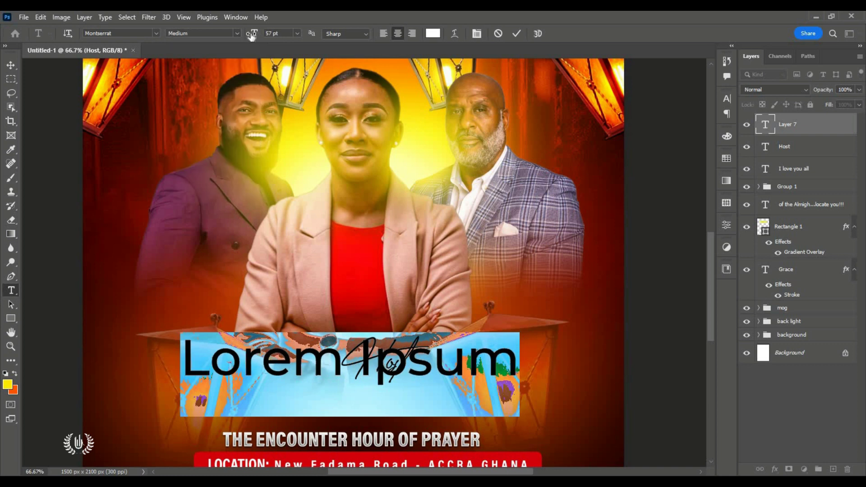
left_click_drag(255, 36, 235, 36)
left_click(235, 34)
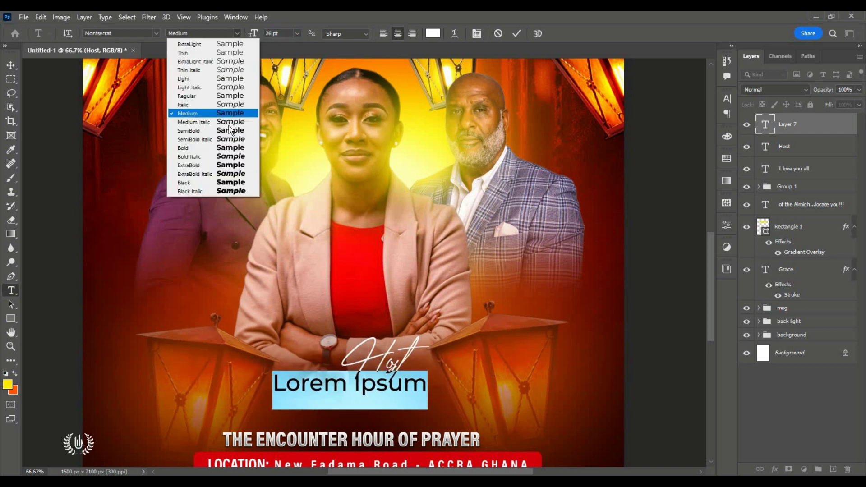
left_click(230, 134)
left_click_drag(329, 424, 371, 427)
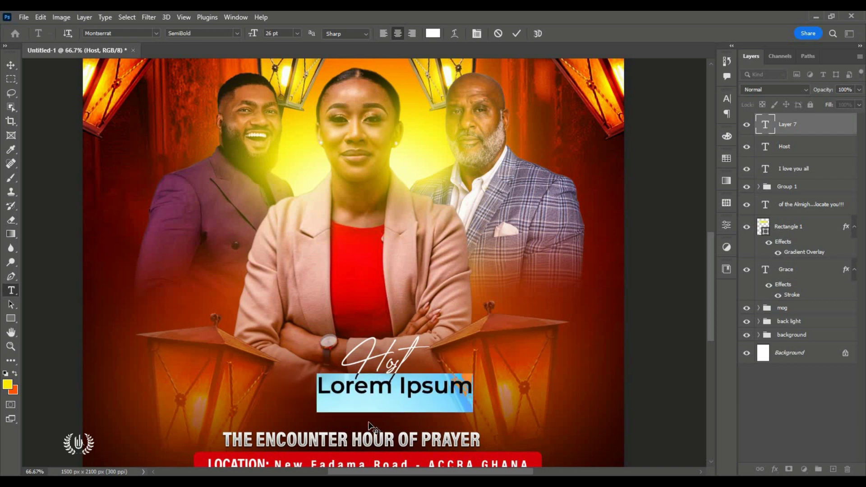
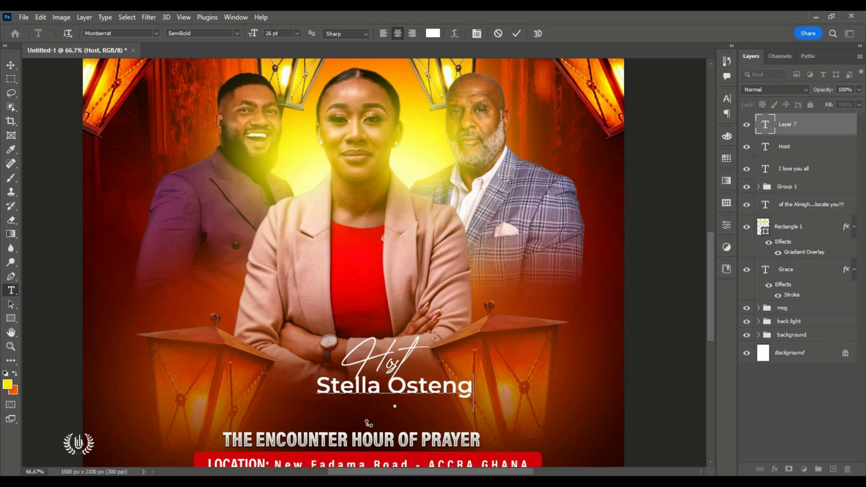
Type the host's full name, shrink it to 14 pt, and centre it under Host
key("ctrl+a")
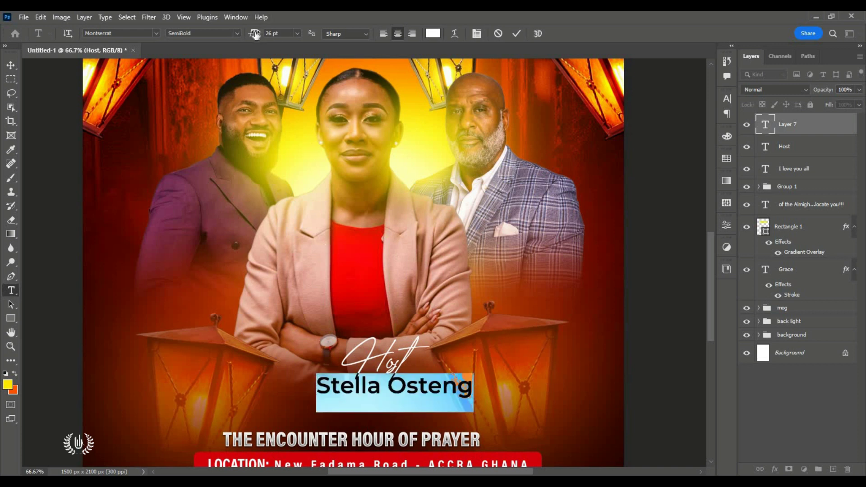
left_click_drag(255, 36, 251, 36)
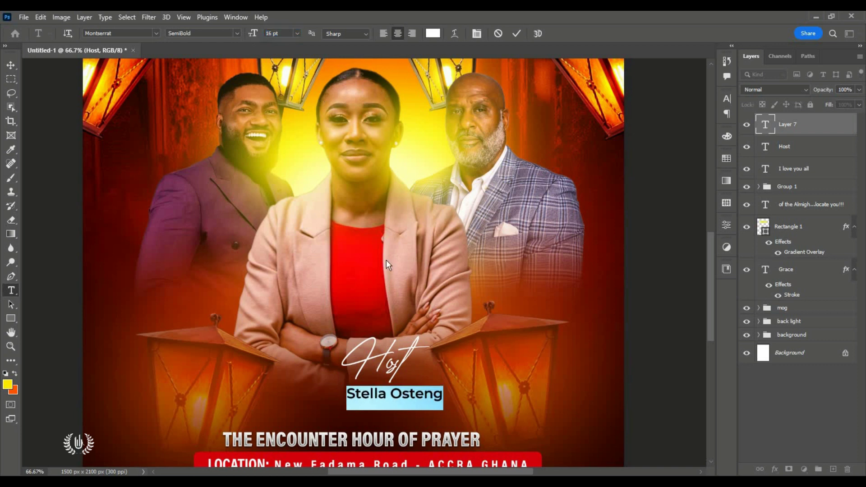
left_click_drag(402, 411, 404, 408)
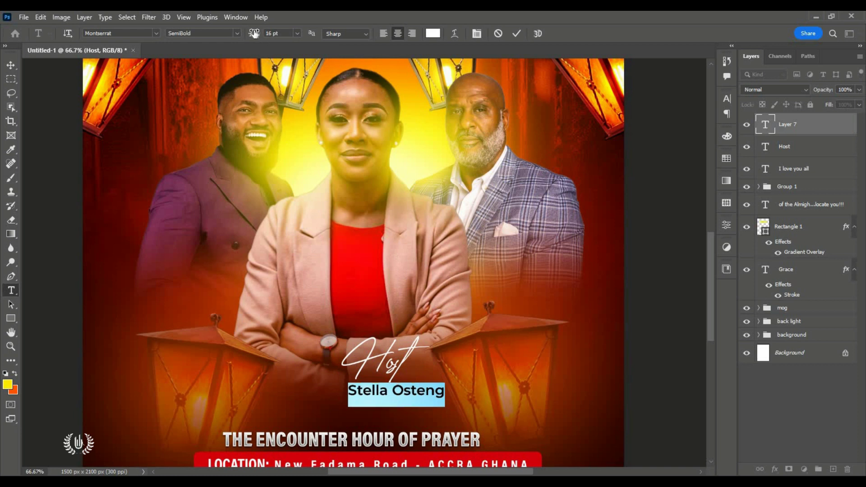
left_click_drag(255, 31, 250, 33)
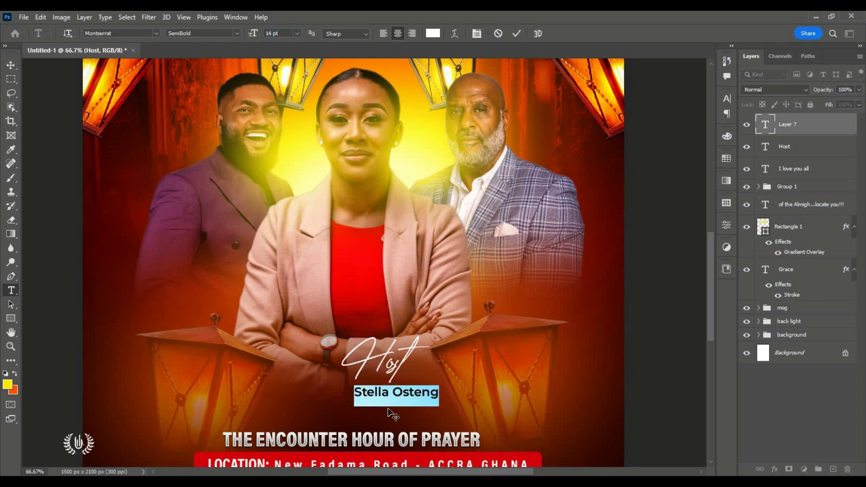
left_click_drag(392, 412, 390, 411)
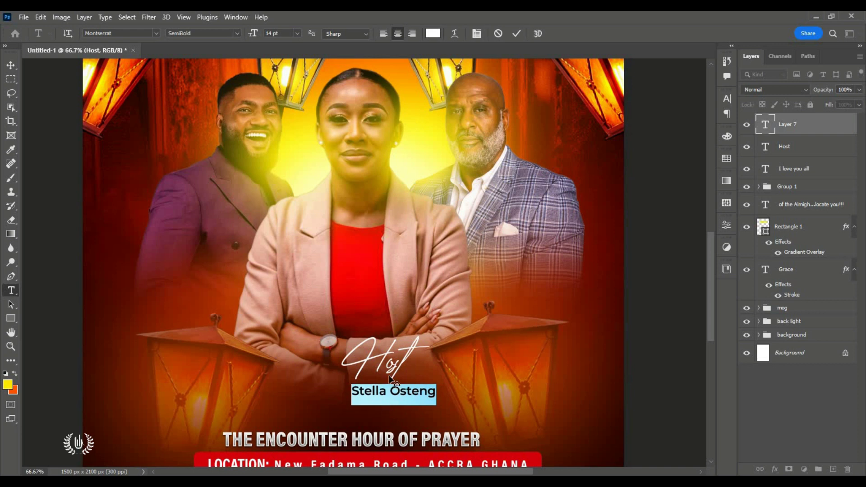
left_click(514, 34)
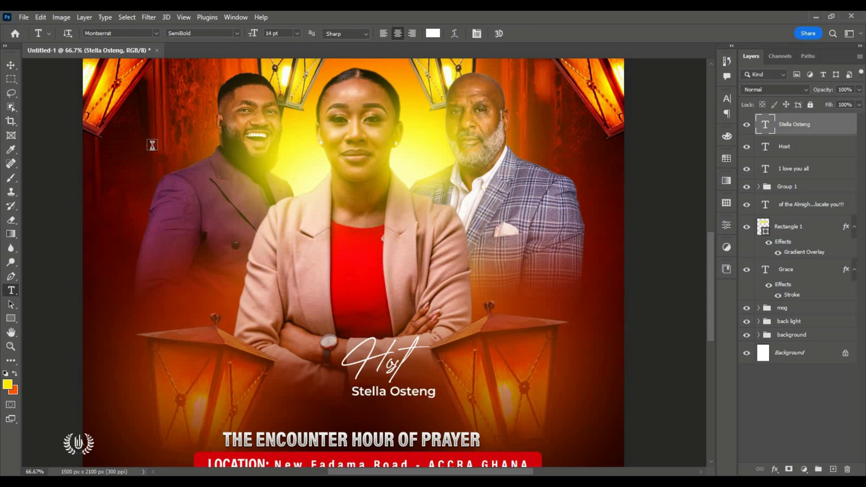
Duplicate the Host/name pair beside the right man and retype it as 'Org.' with the organiser's name
left_click(11, 64)
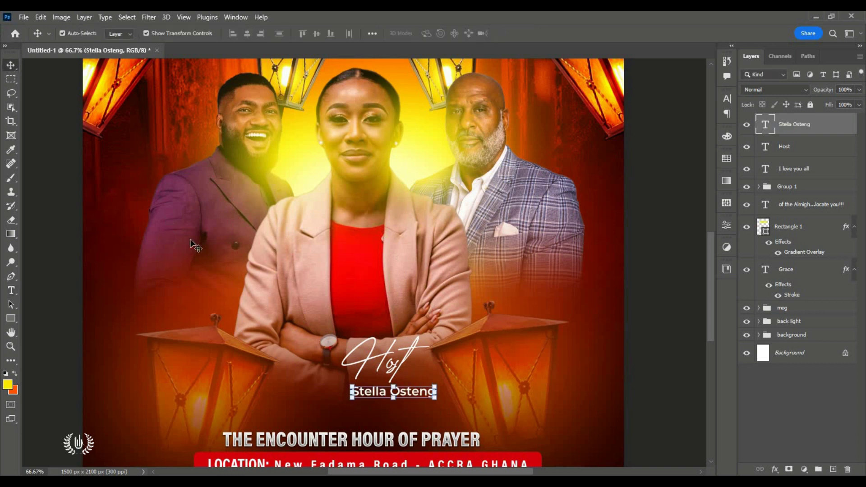
left_click(380, 358, "shift")
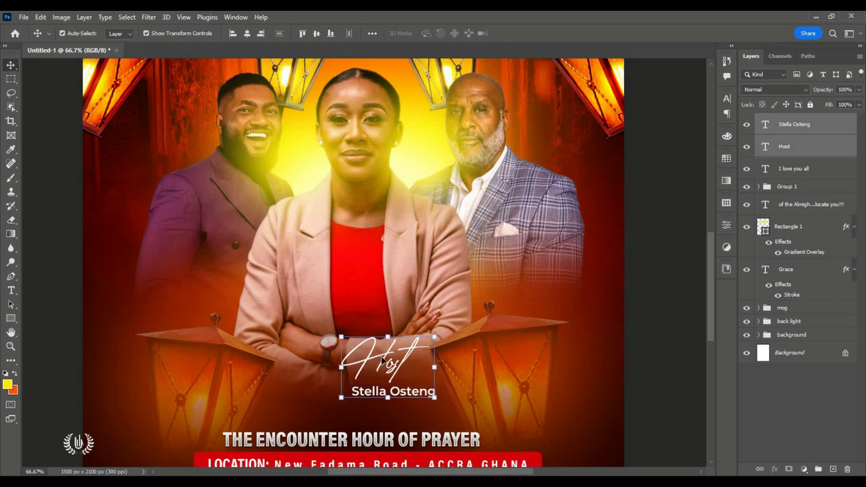
left_click_drag(382, 353, 570, 113)
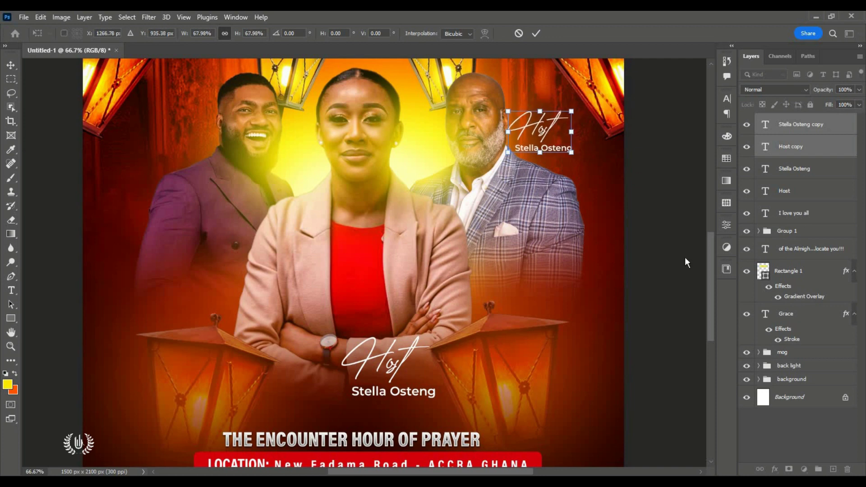
scroll(569, 226, "up", 3)
left_click(536, 33)
double_click(537, 244)
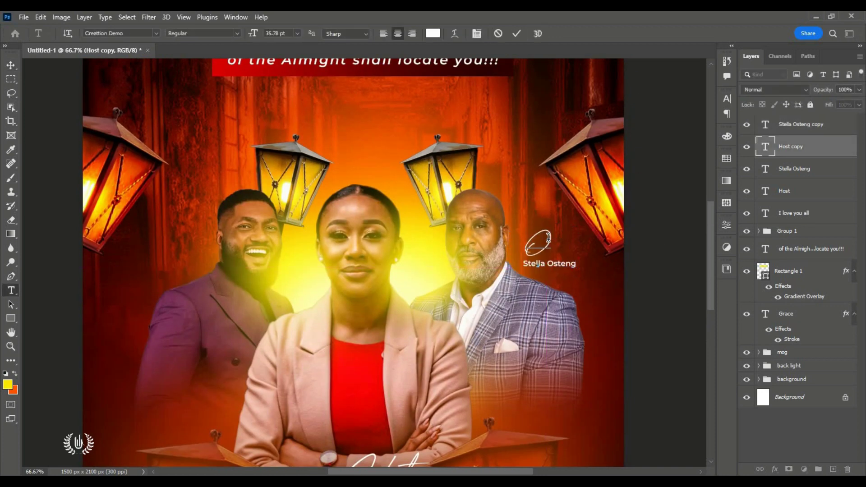
type("Org.")
left_click(517, 33)
triple_click(550, 263)
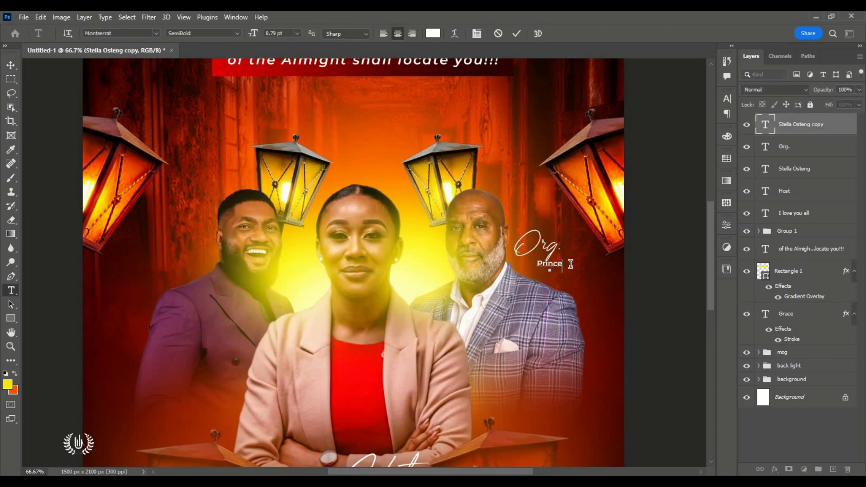
key("ctrl+Return")
Copy the Org. label to the left man, retype the second organiser's name, and fit the poster in view
key("v")
scroll(571, 264, "up", 1)
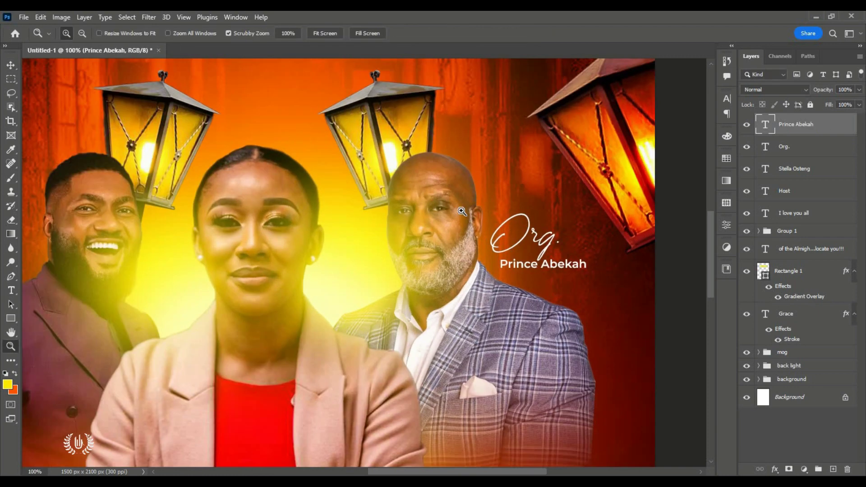
left_click(539, 231, "shift")
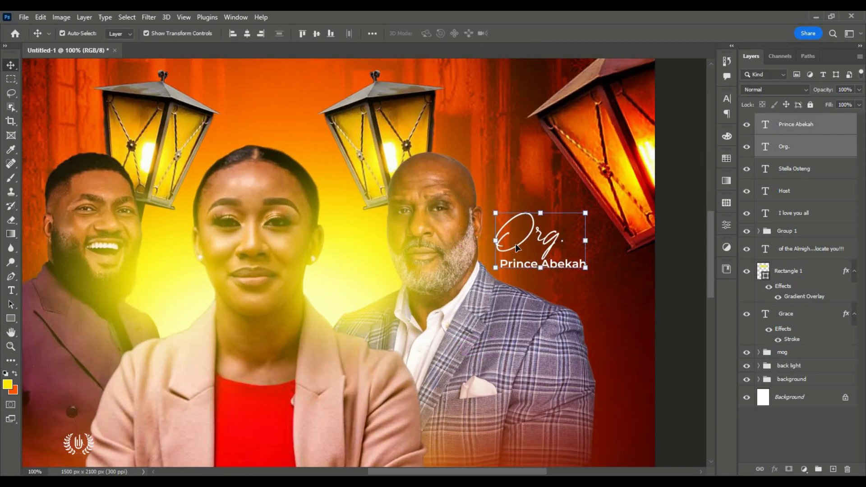
left_click_drag(539, 233, 189, 237)
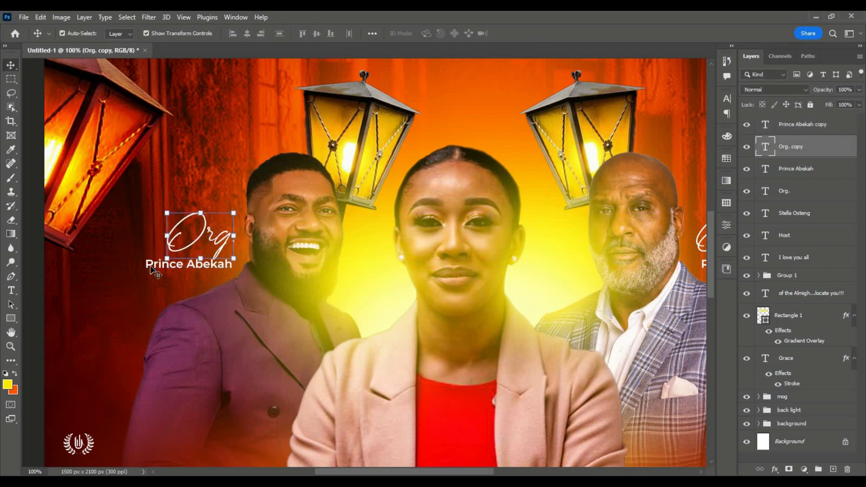
double_click(163, 264)
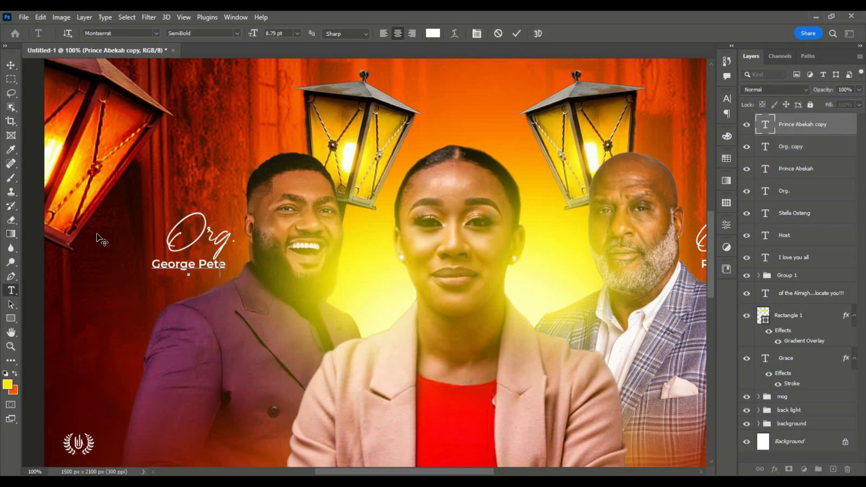
left_click(517, 33)
key("v")
key("ctrl+0")
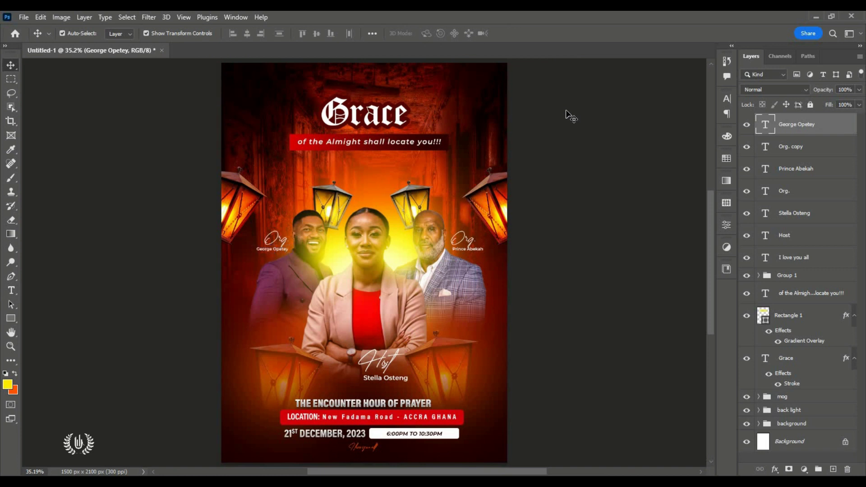
Group the text layers from the topmost name down to the Grace title into Group 2
left_click(571, 117)
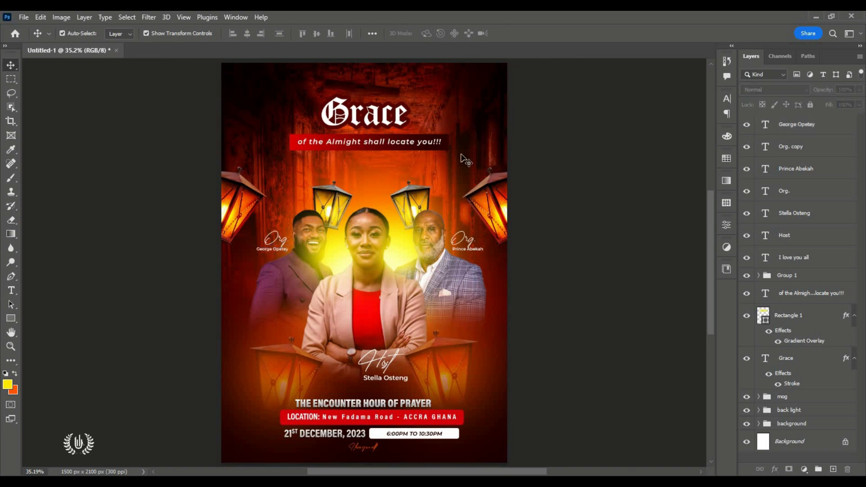
left_click(782, 124)
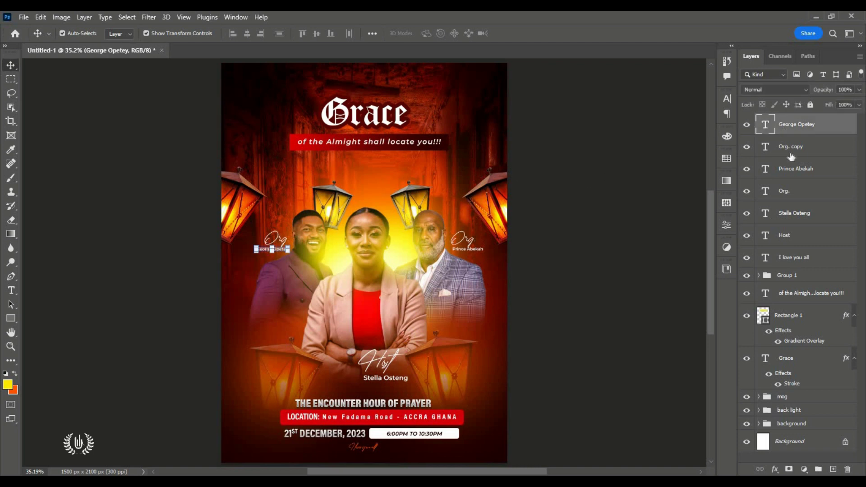
left_click(805, 364, "shift")
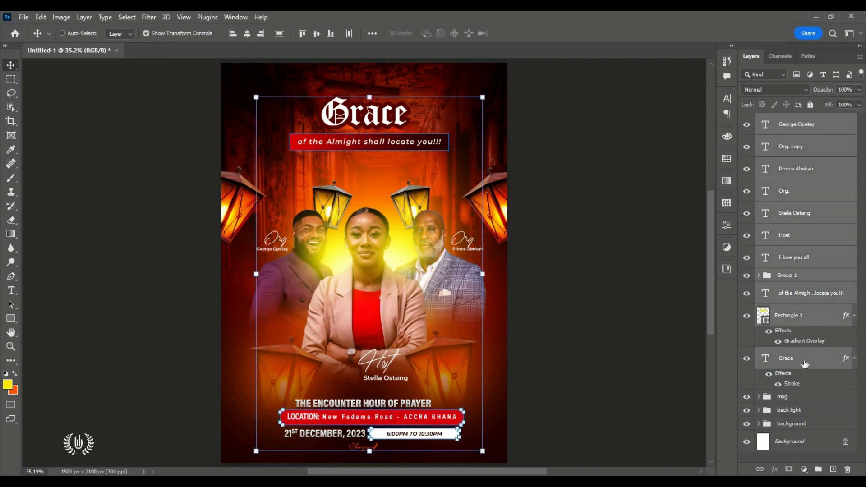
key("ctrl+g")
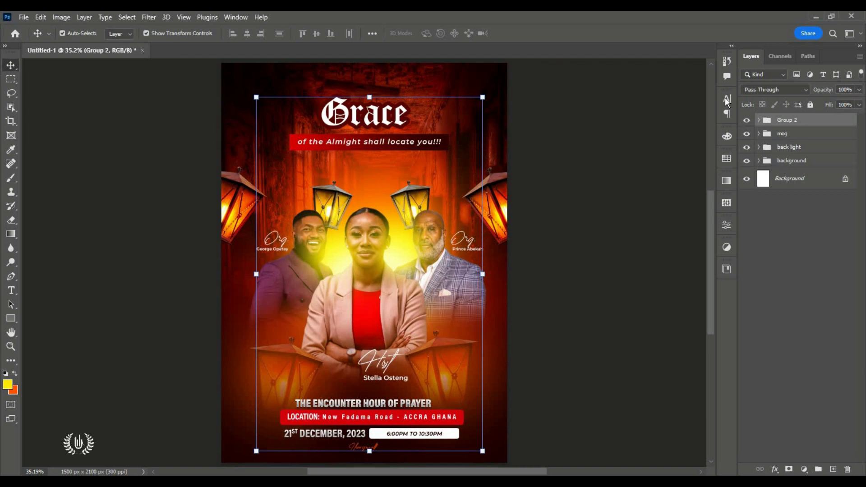
left_click(747, 120)
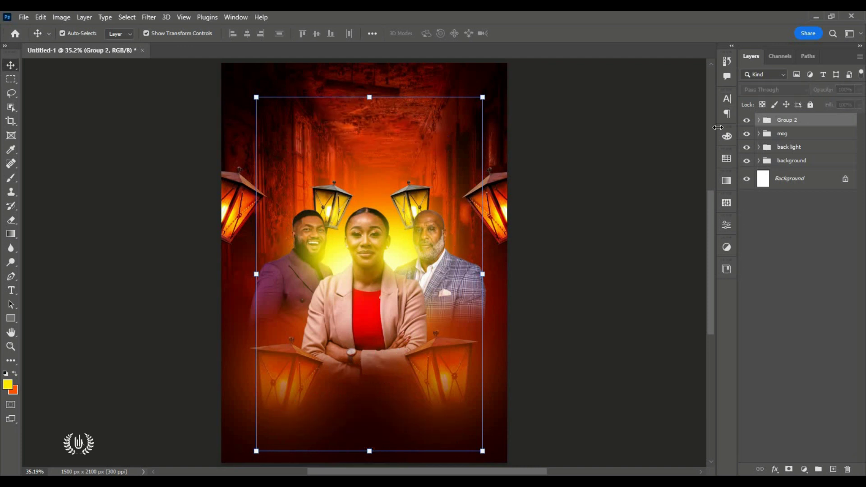
left_click(747, 121)
left_click(666, 148)
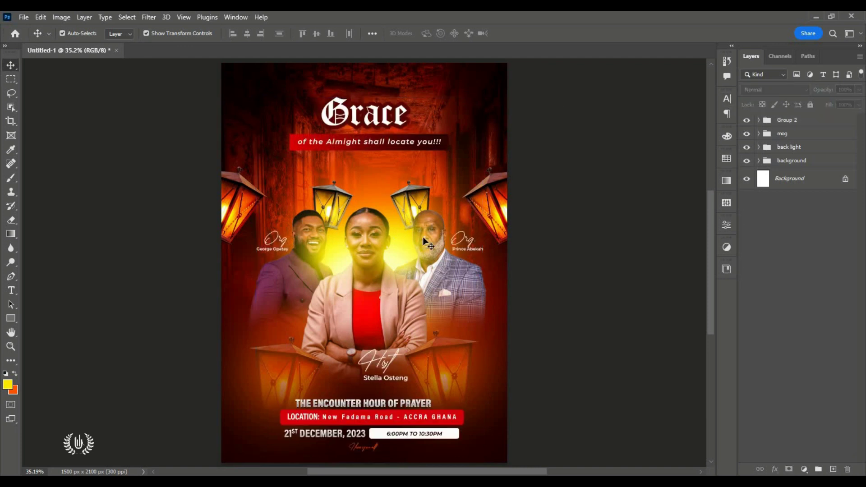
Draw a yellow rectangle near the poster's top right and move it toward the top edge
left_click(13, 318)
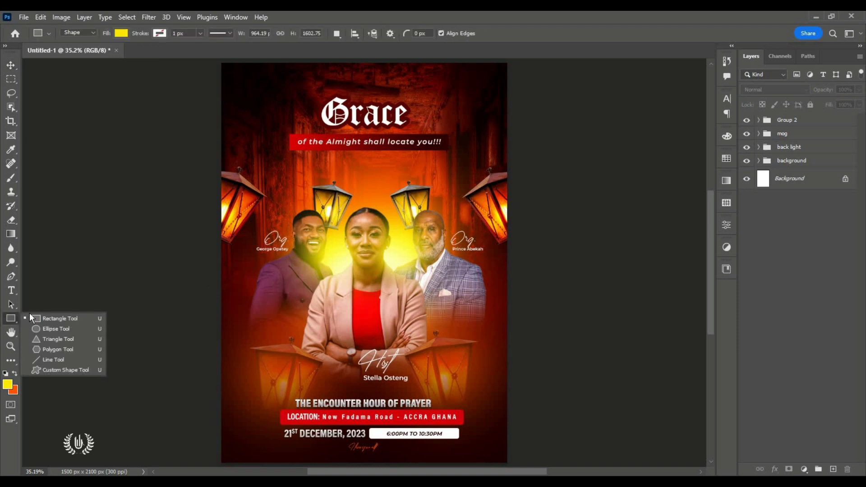
left_click(33, 318)
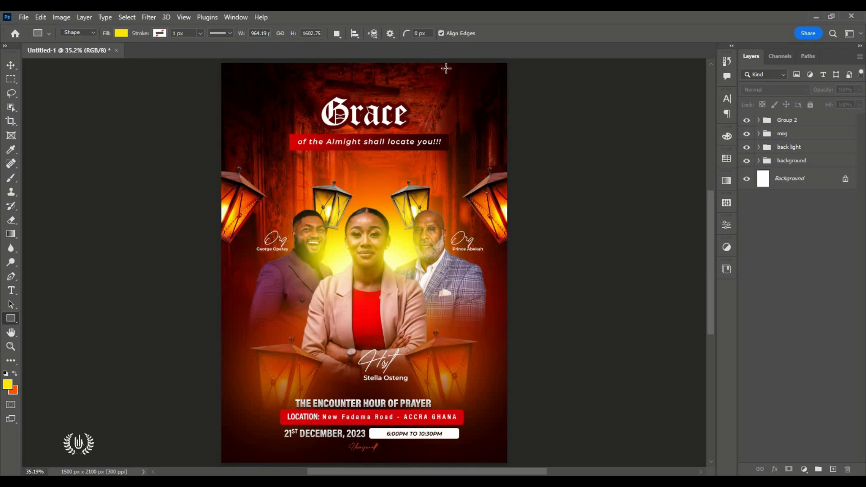
left_click_drag(446, 67, 497, 83)
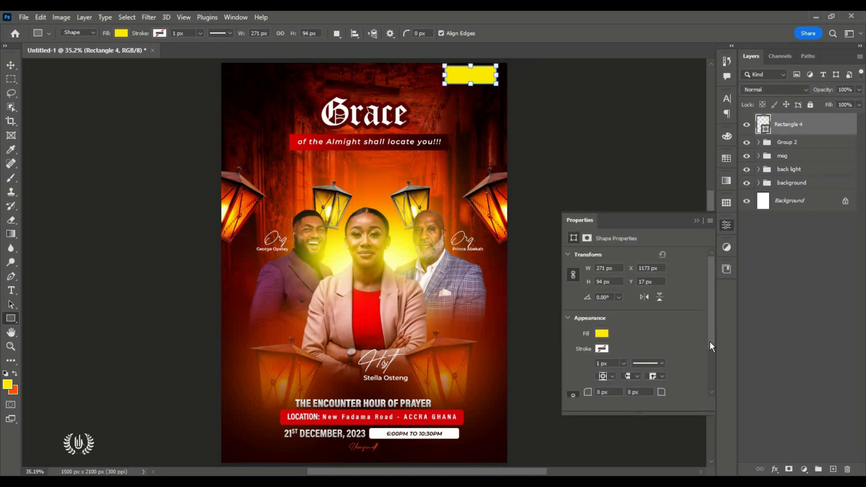
scroll(710, 342, "down", 1)
left_click_drag(586, 366, 604, 365)
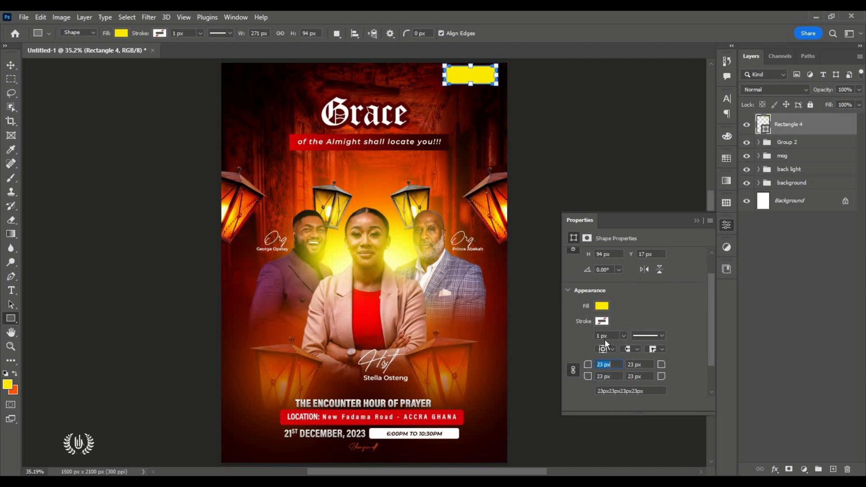
left_click(11, 65)
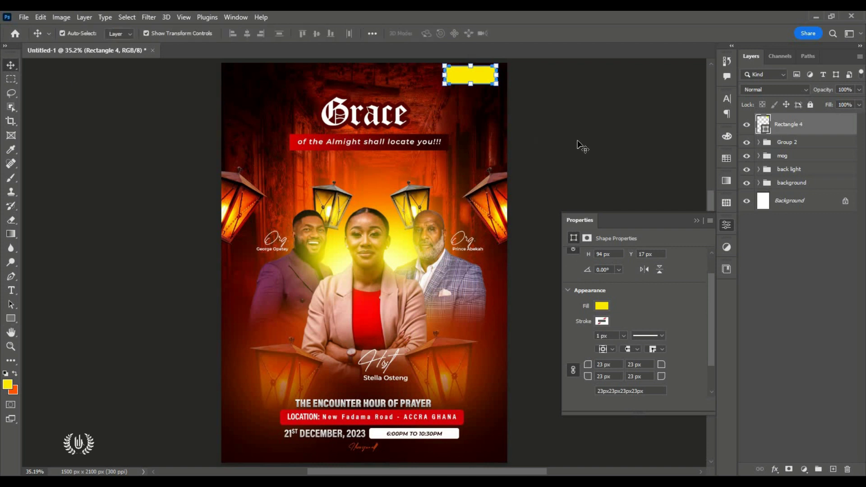
left_click(529, 100)
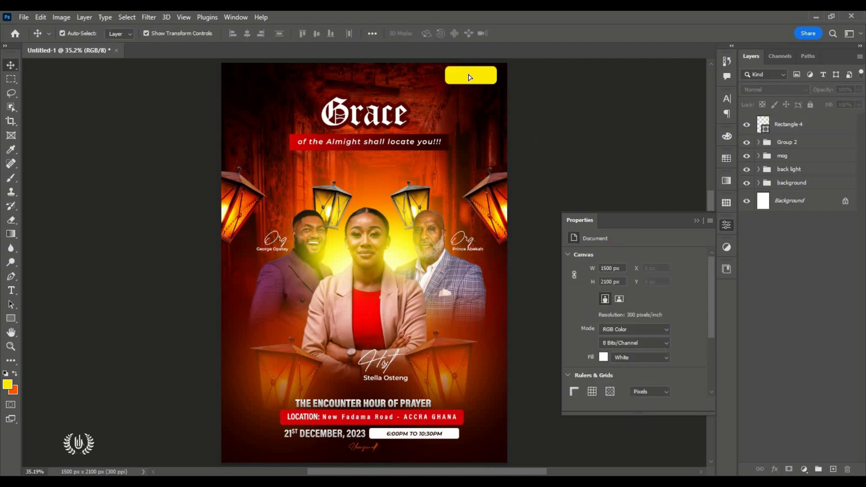
left_click_drag(469, 82, 465, 74)
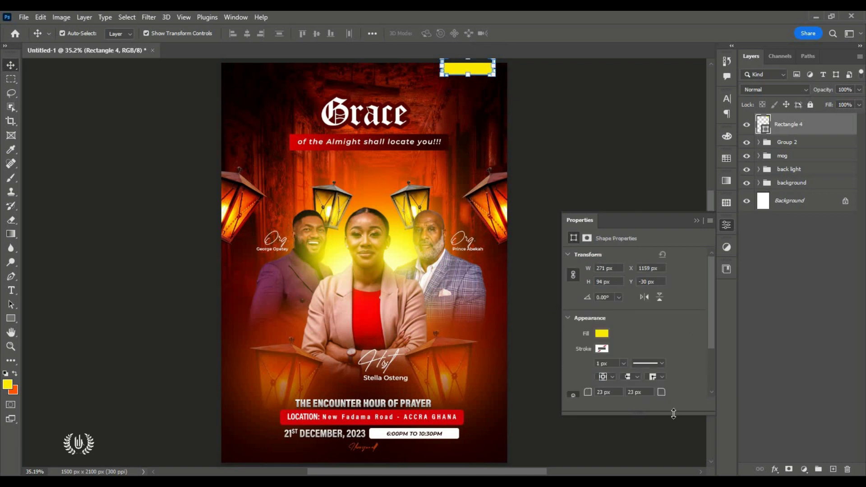
Round its corners to 47 px and nudge it up and left to straddle the top edge
left_click_drag(673, 414, 672, 457)
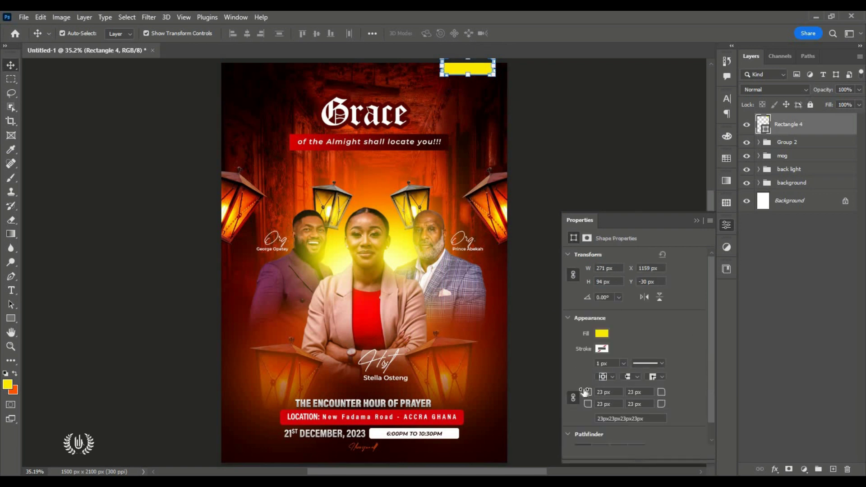
left_click_drag(588, 394, 630, 394)
left_click(564, 101)
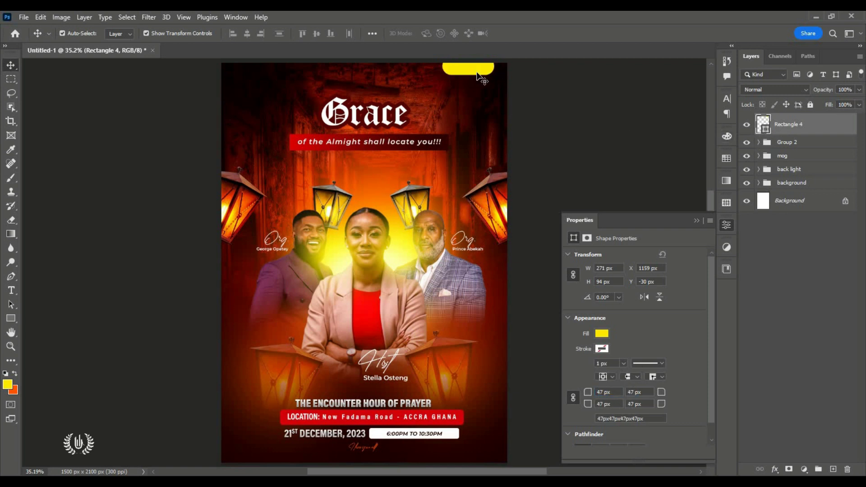
left_click_drag(480, 75, 477, 69)
key("shift+Left")
key("shift+Left")
key("shift+Left")
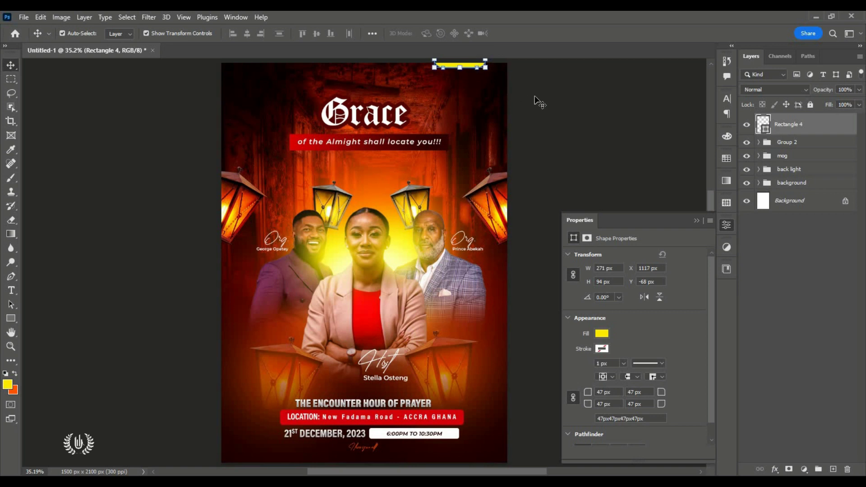
left_click(558, 110)
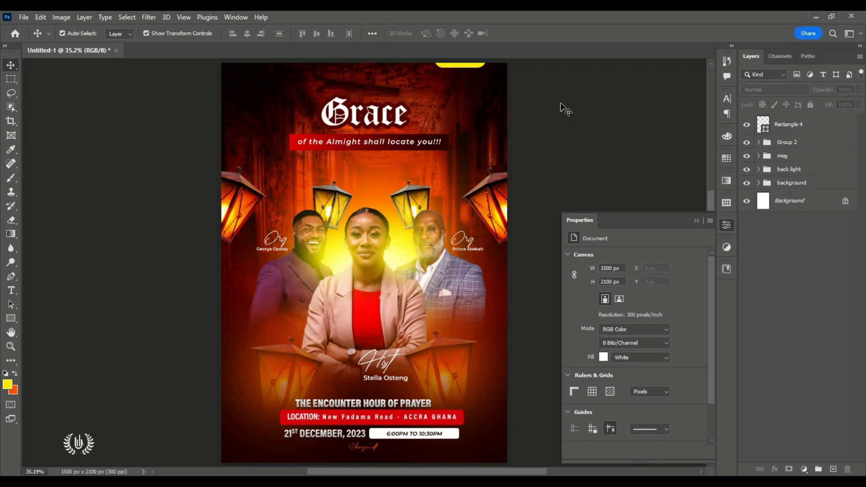
left_click(785, 128)
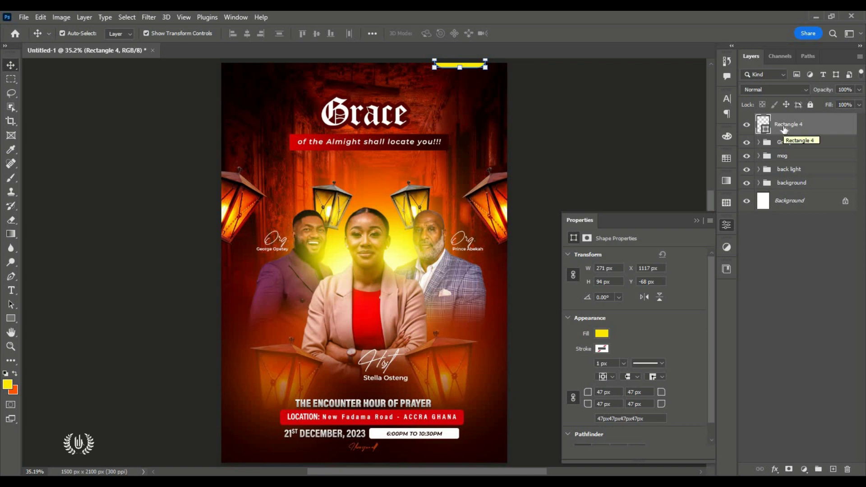
key("ctrl")
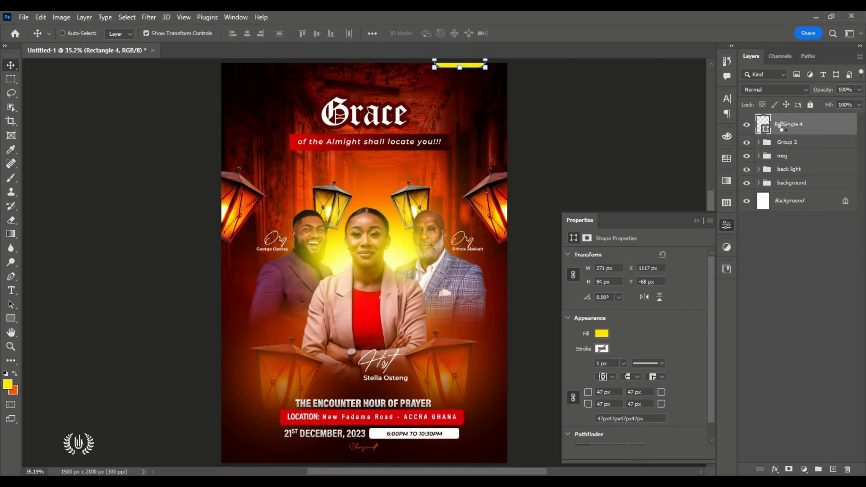
Stamp all visible layers into Layer 7 with Ctrl+Alt+Shift+E and convert it to a smart object
key("ctrl+shift+alt+e")
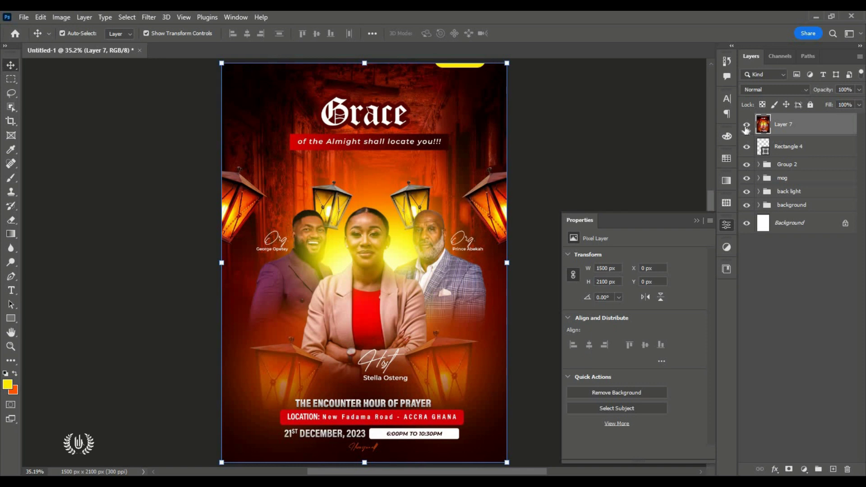
left_click(747, 126)
left_click(747, 126)
right_click(788, 126)
left_click(764, 169)
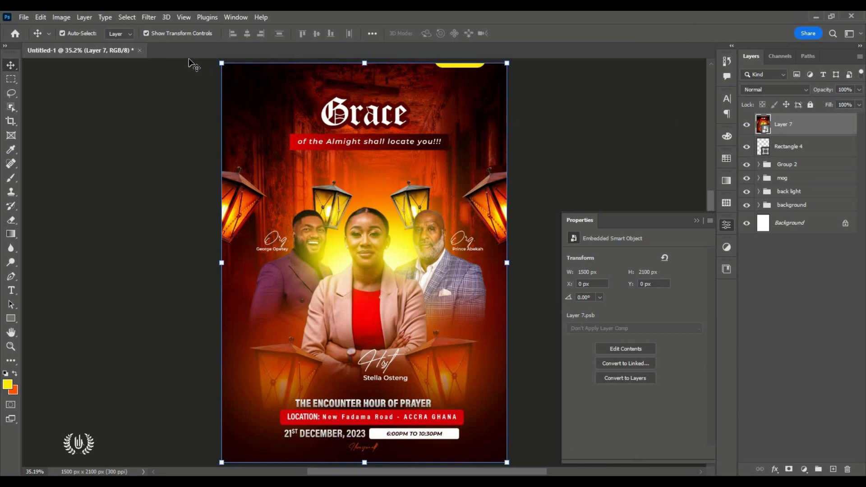
left_click(150, 17)
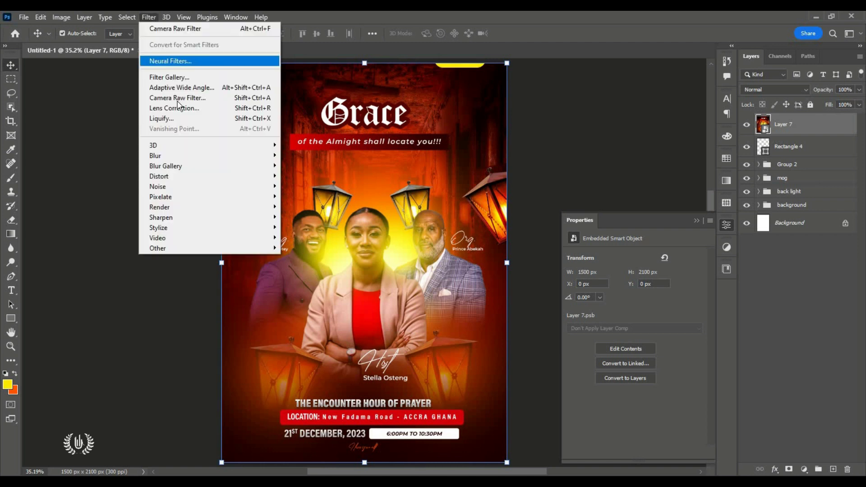
Apply Camera Raw: Temperature +16, Highlights -38, Shadows -18, Whites +7, Texture +22, Clarity +11
left_click(178, 100)
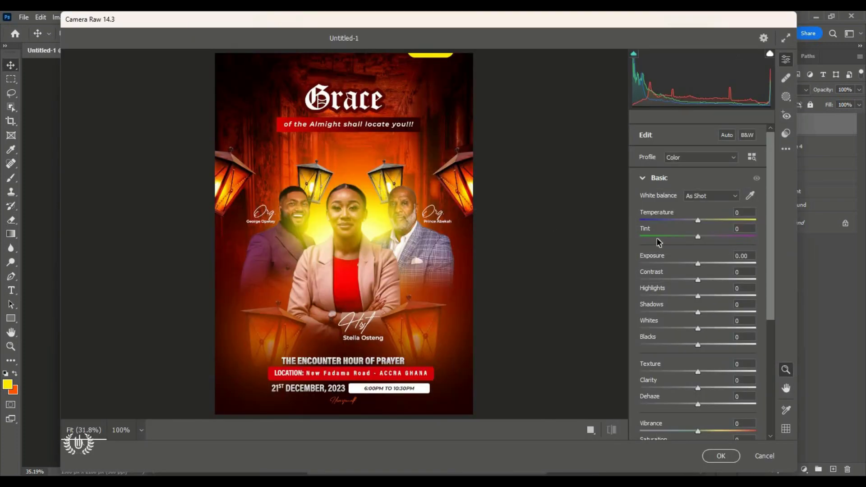
left_click_drag(706, 219, 706, 221)
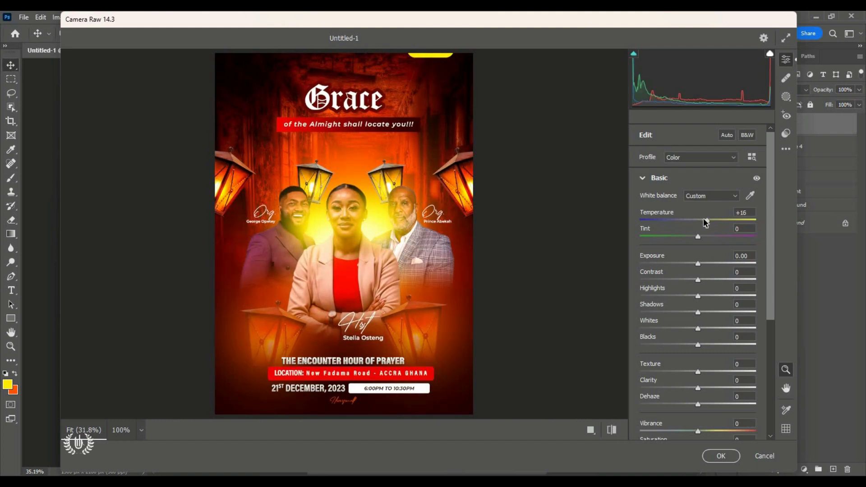
left_click(707, 279)
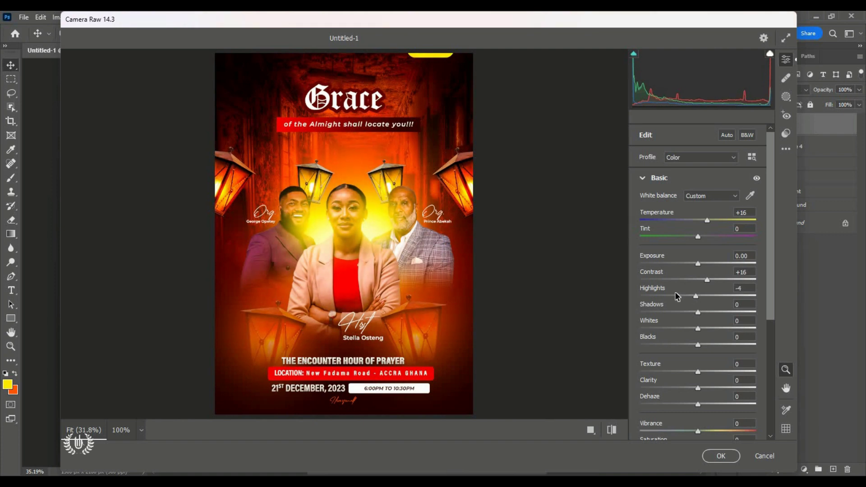
left_click_drag(686, 296, 676, 296)
left_click(687, 312)
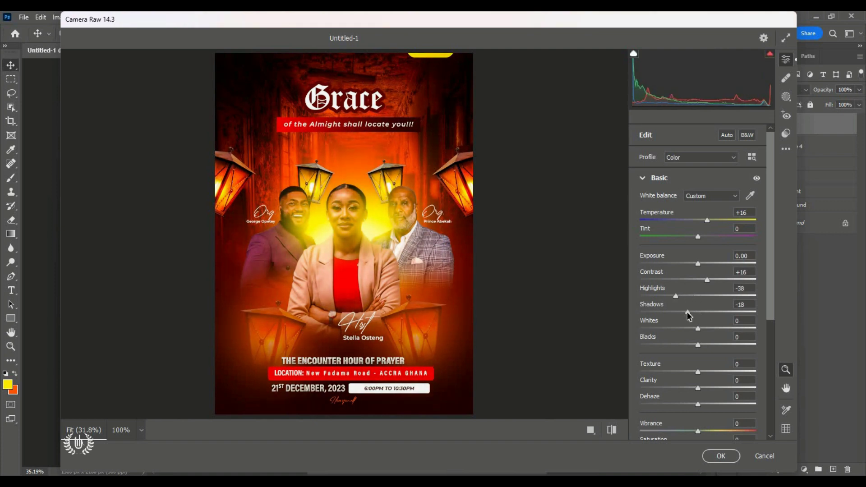
left_click_drag(698, 328, 694, 345)
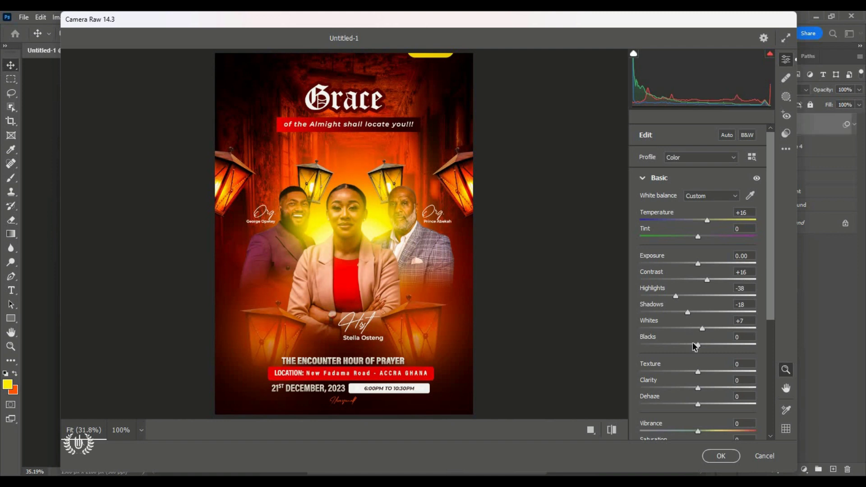
left_click(711, 371)
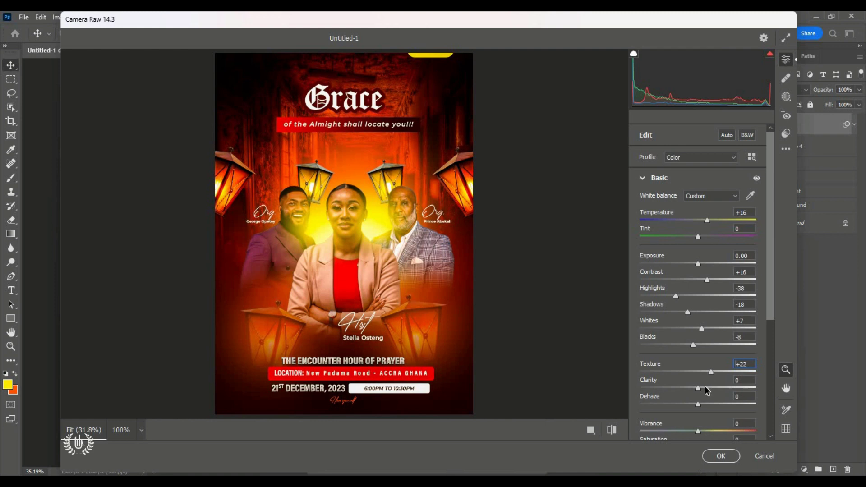
left_click(705, 387)
left_click(721, 457)
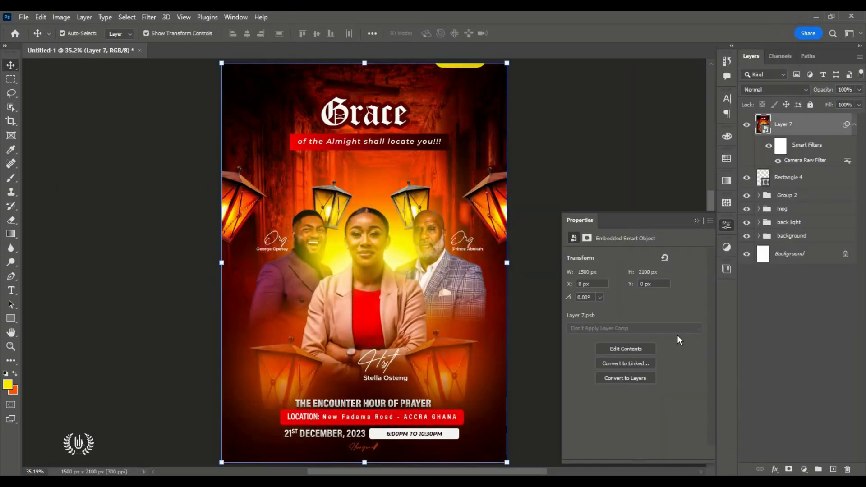
left_click(694, 221)
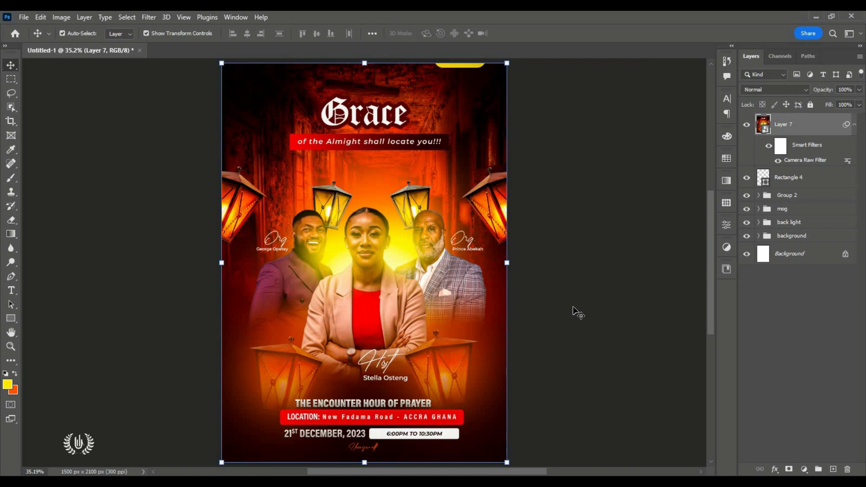
Draw a wide 1498 × 257 px rectangle band across the people's chests
left_click(13, 319)
left_click(251, 255)
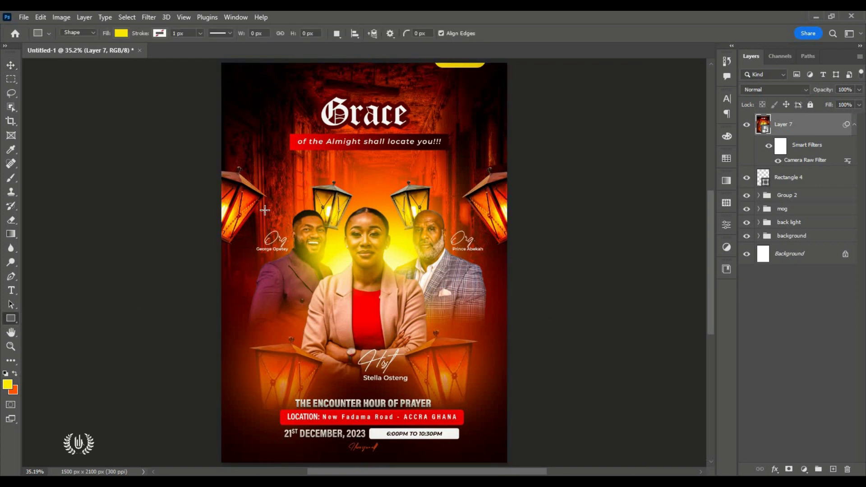
left_click_drag(233, 242, 519, 290)
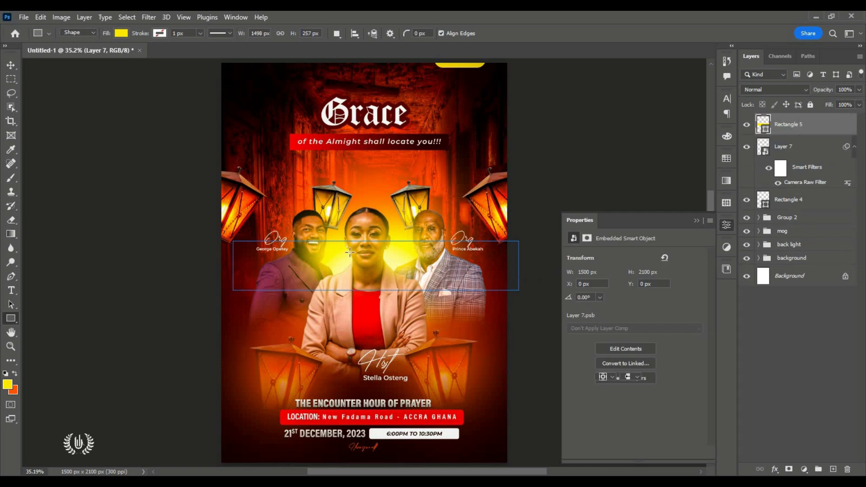
Fill the band with white (ffffff) and add a layer mask to it
left_click(10, 64)
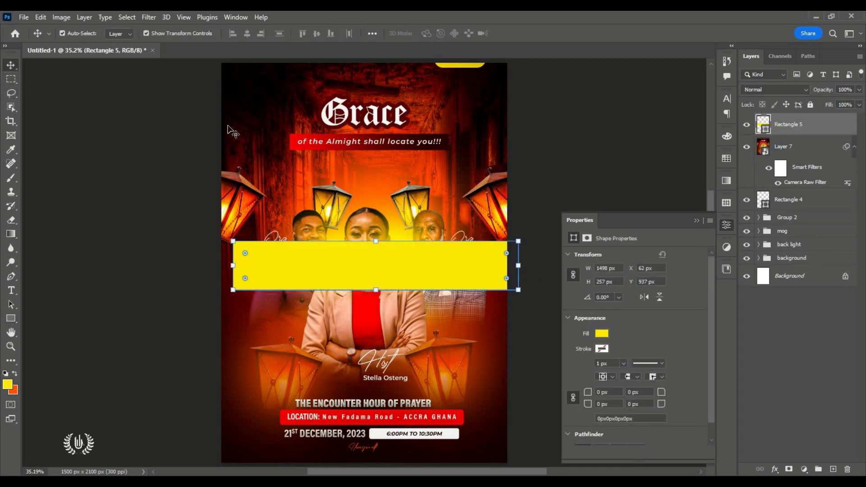
double_click(764, 128)
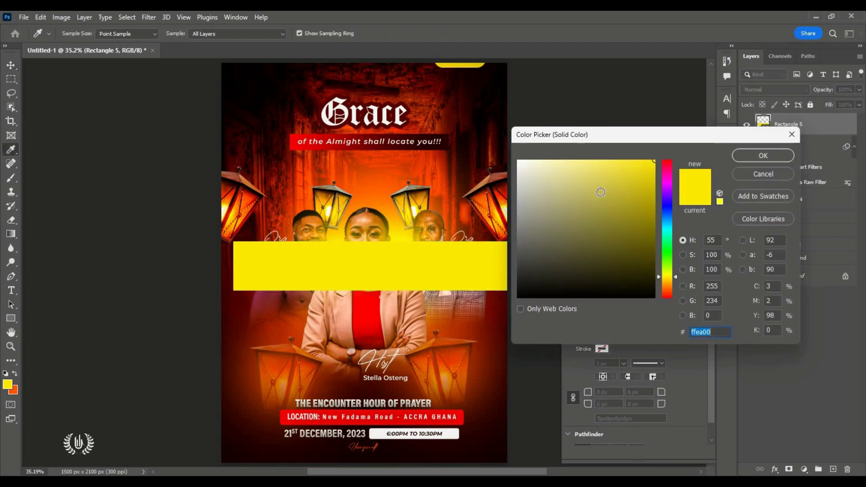
left_click_drag(531, 174, 497, 139)
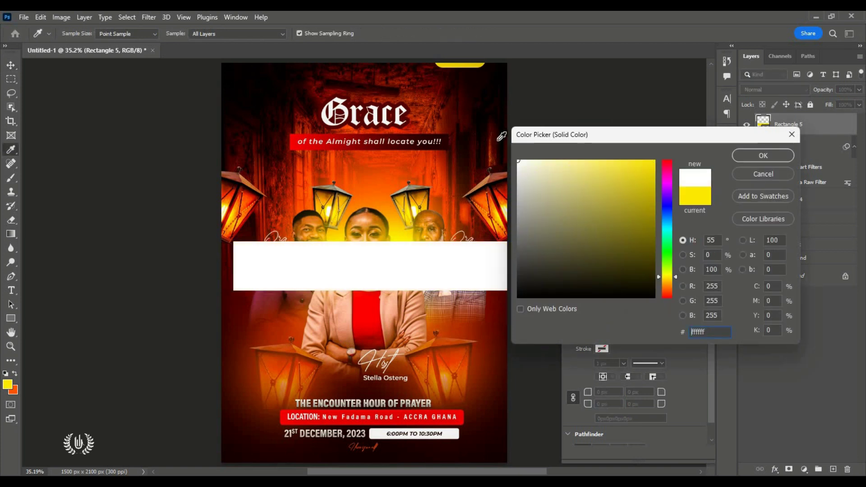
left_click(735, 155)
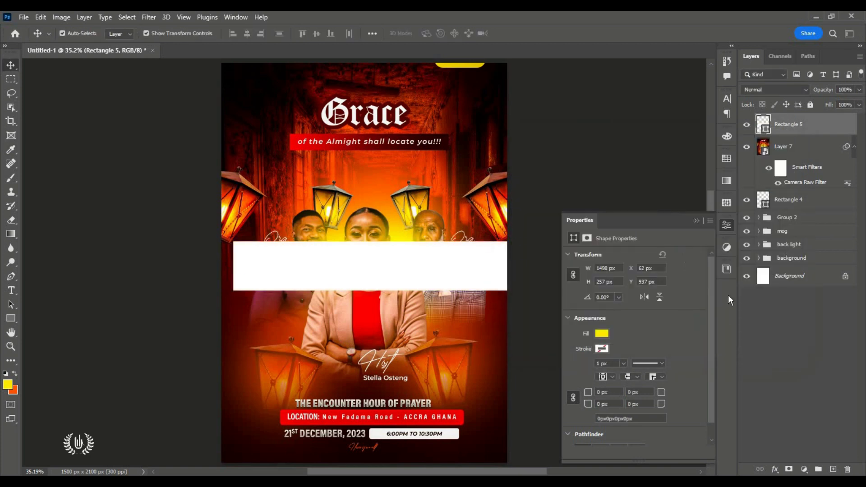
left_click(789, 469)
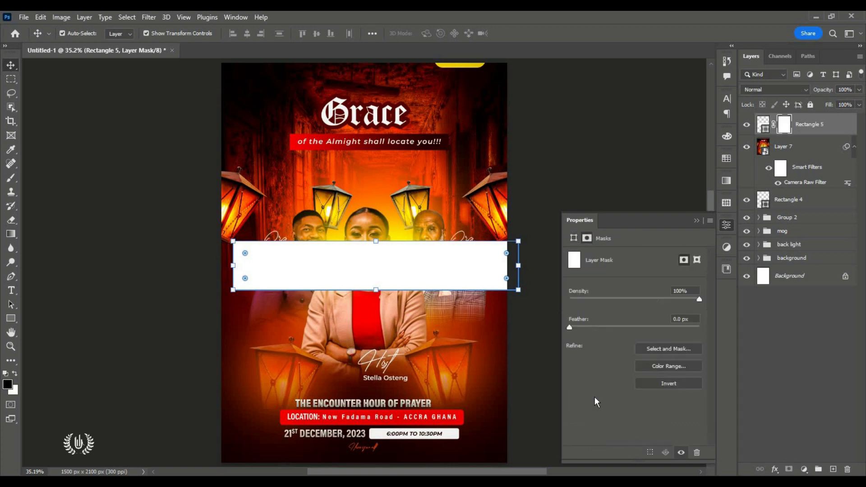
Align the band with the poster edges and pick the Basics foreground-to-transparent gradient
left_click_drag(459, 286, 446, 295)
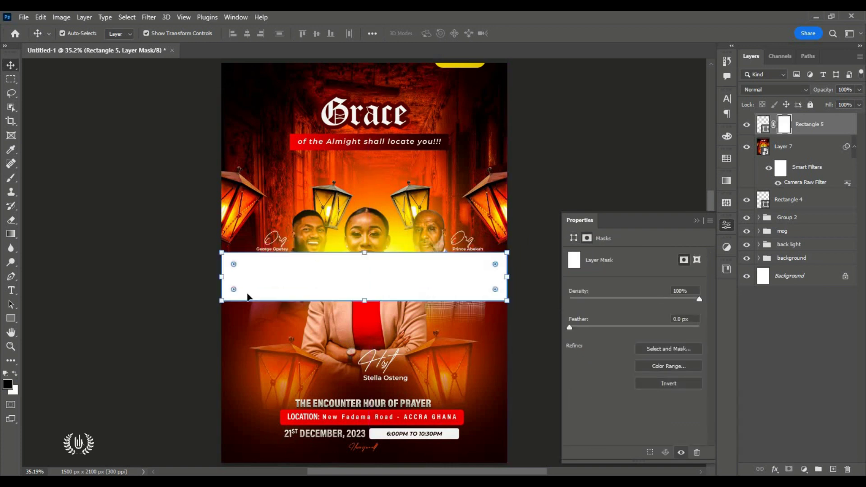
left_click(11, 235)
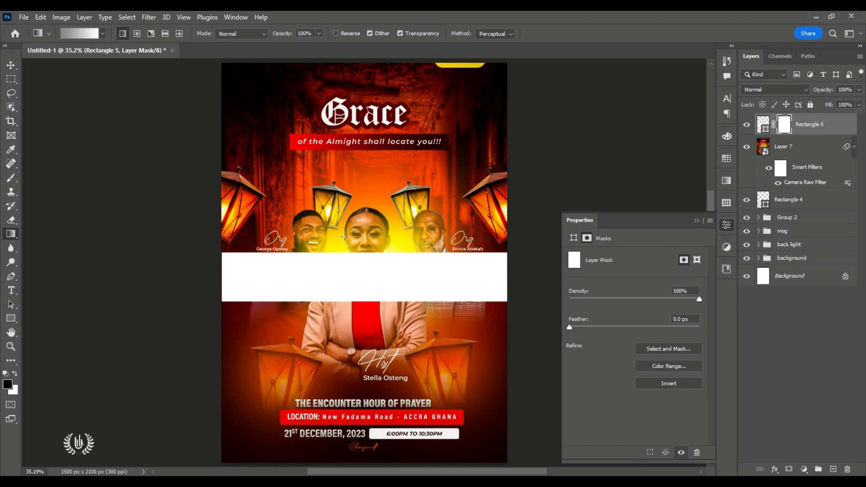
left_click_drag(345, 237, 352, 304)
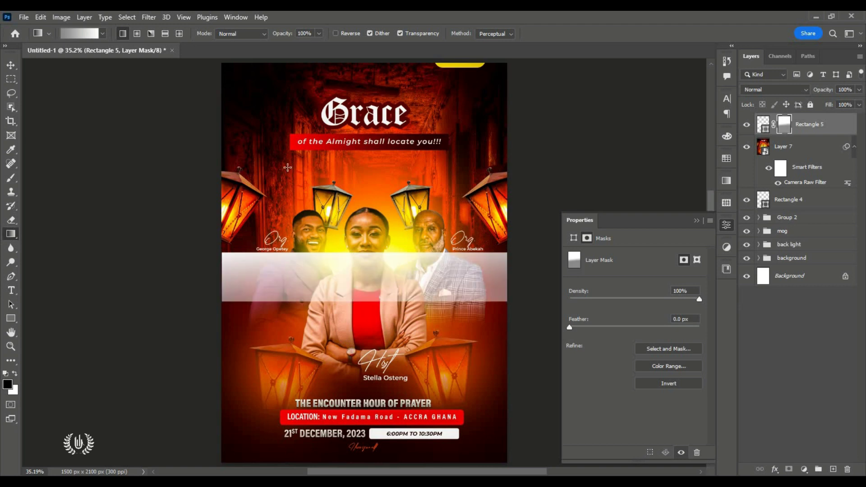
left_click(103, 34)
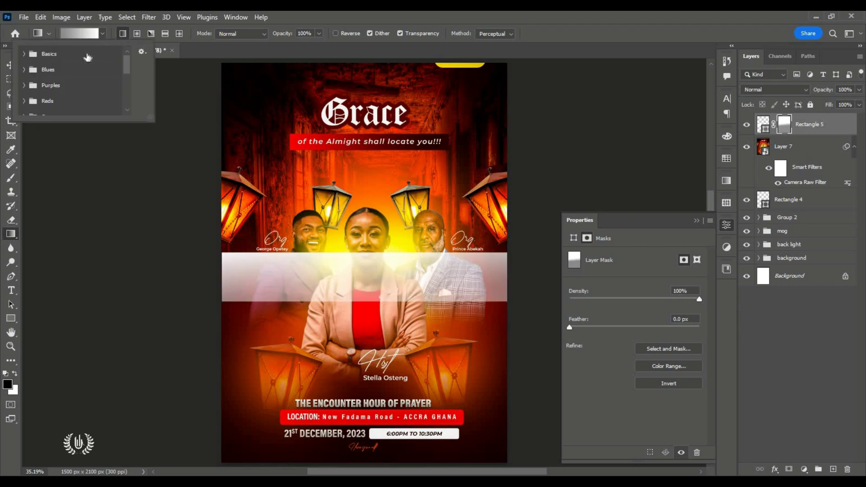
left_click(24, 53)
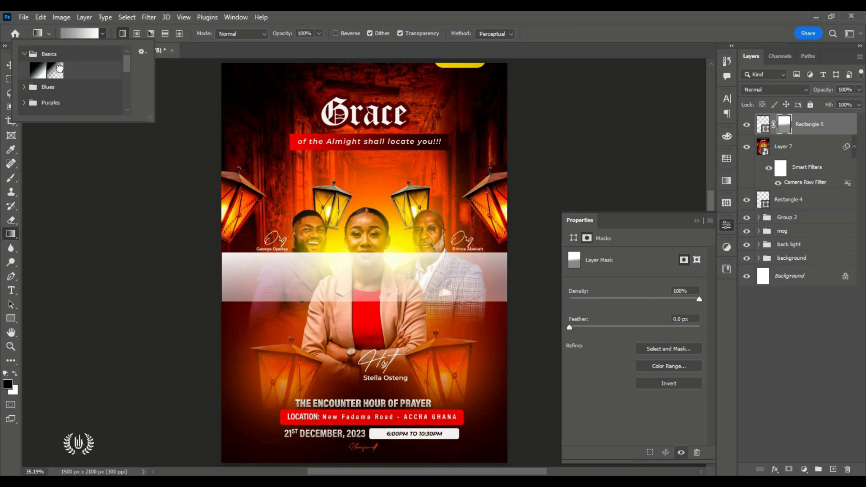
left_click(55, 70)
left_click(229, 130)
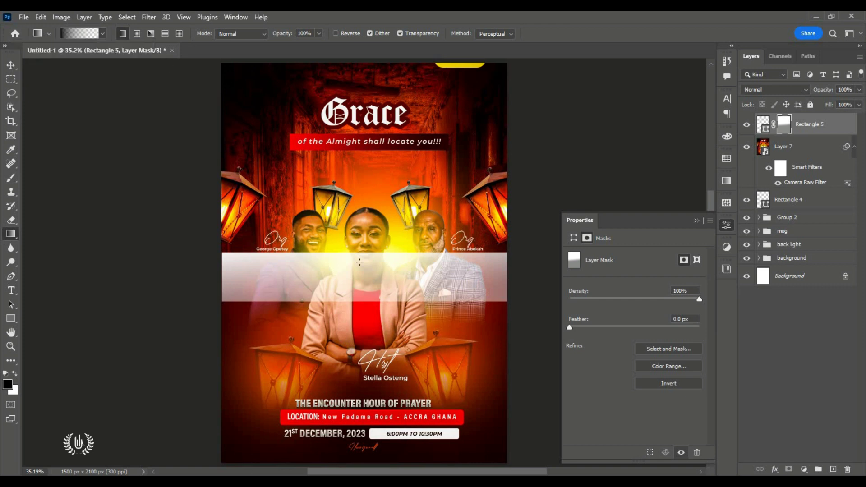
Fade the band on its mask with vertical gradients, then rotate it diagonally downward
left_click_drag(361, 256, 364, 297)
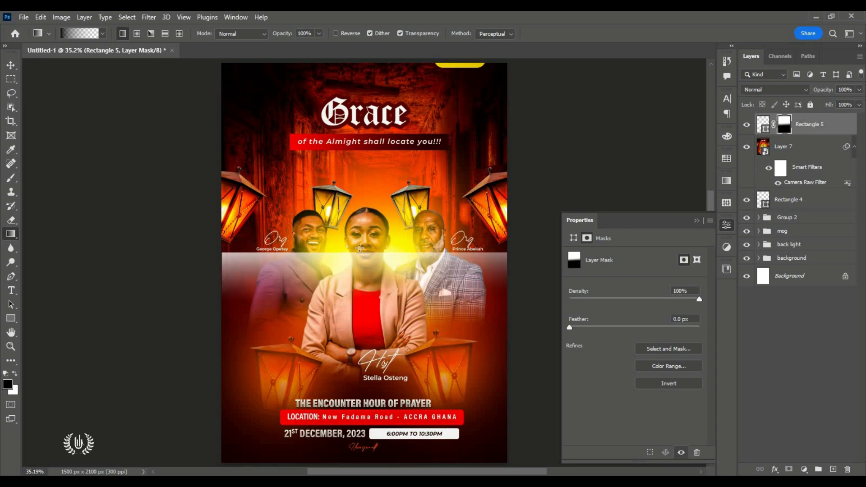
mouse_move(360, 239)
left_mouse_down()
mouse_move(361, 284)
mouse_move(360, 250)
left_mouse_up()
left_click_drag(364, 294, 358, 189)
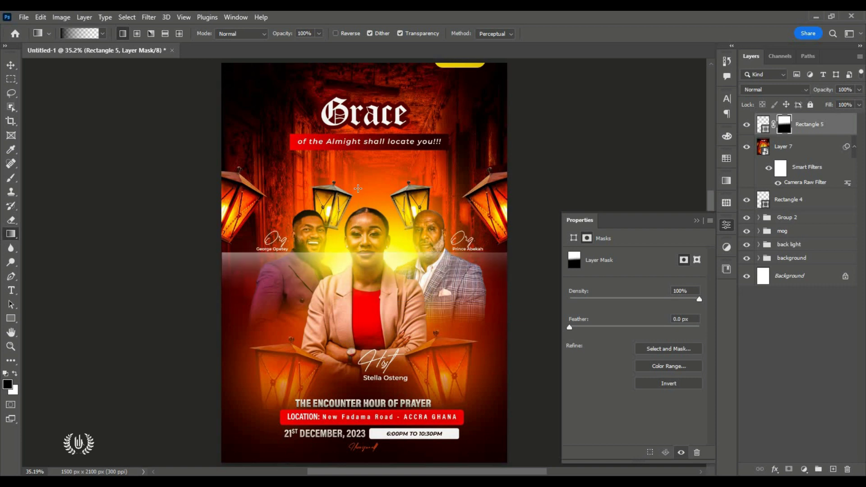
left_click(10, 65)
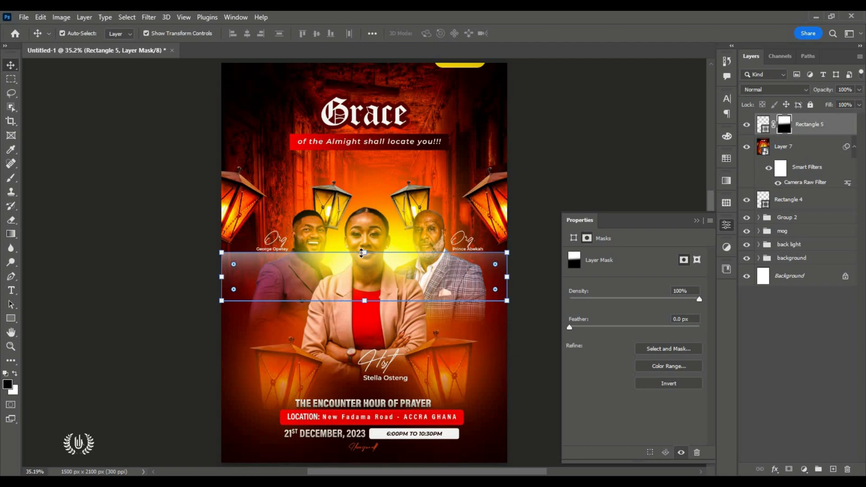
left_click_drag(362, 253, 484, 308)
Confirm the streak's diagonal rotation and set its Fill to 79% and Opacity to 68%
key("Return")
left_click(498, 271)
left_click(510, 271)
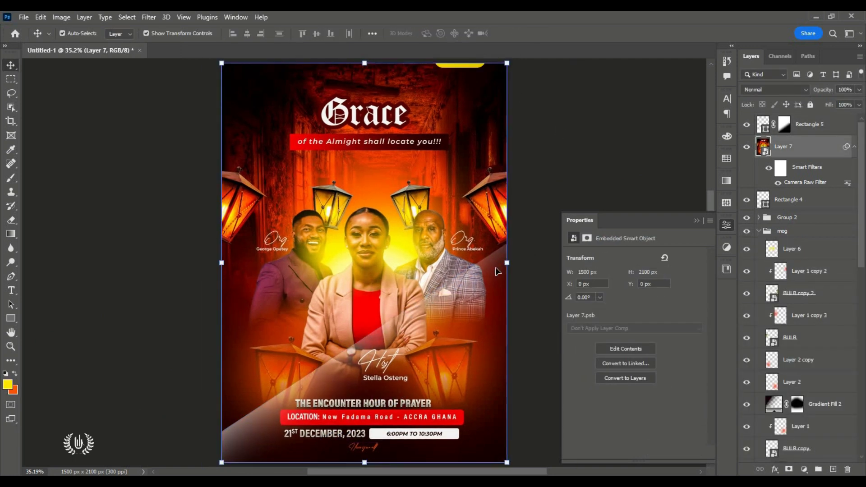
left_click(531, 266)
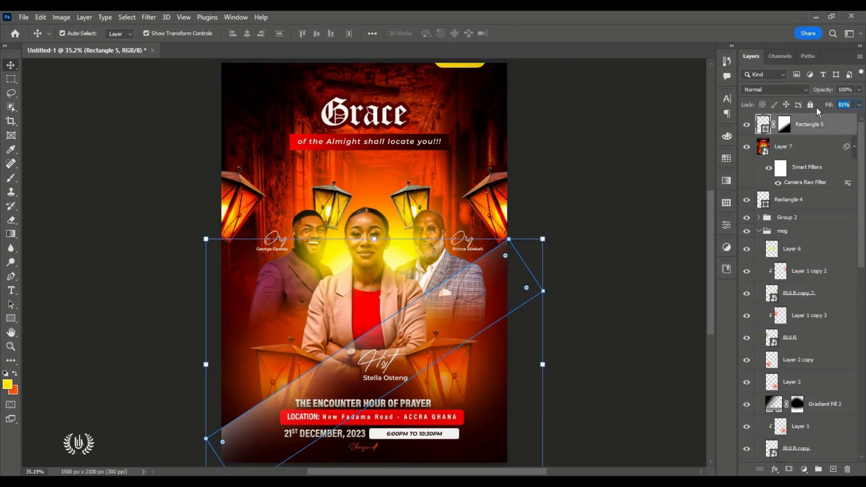
left_click(670, 174)
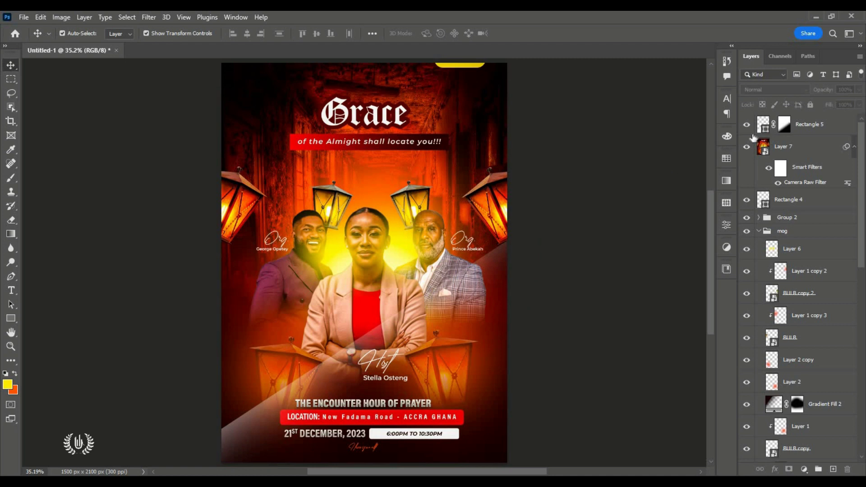
left_click(764, 120)
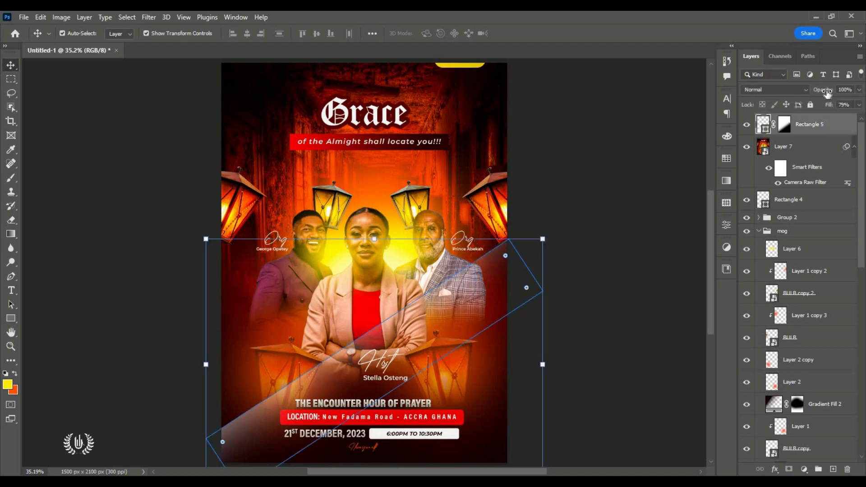
left_click_drag(825, 90, 808, 107)
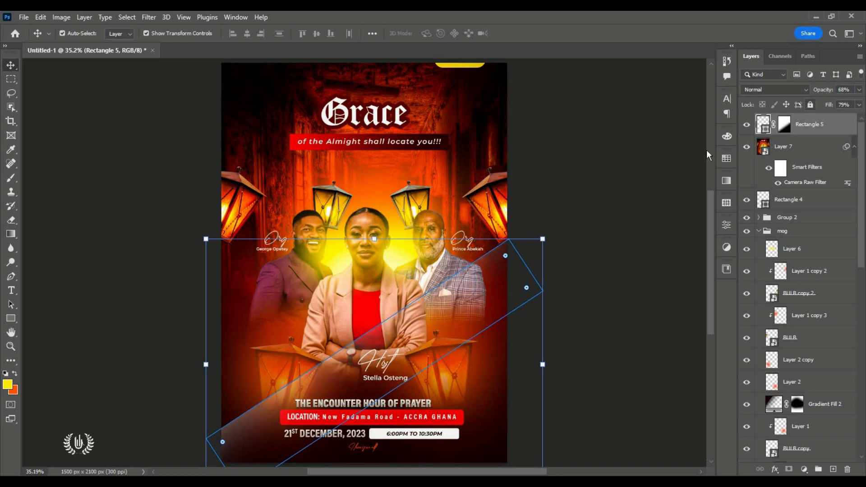
left_click(671, 159)
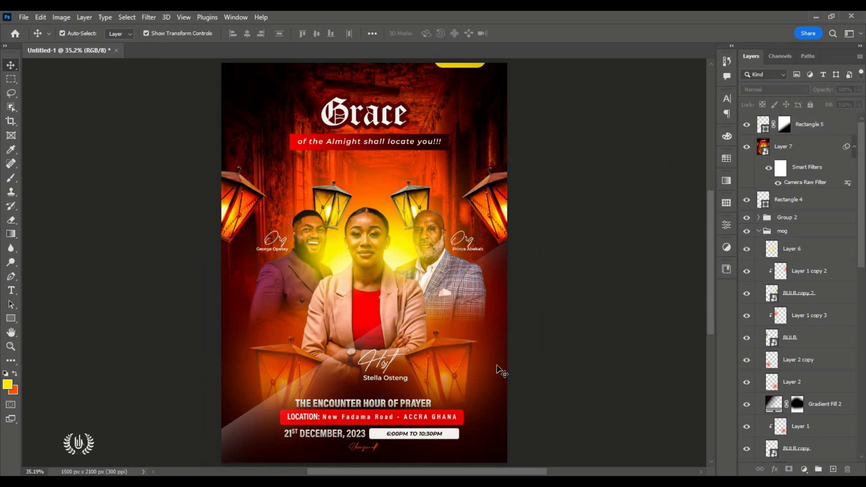